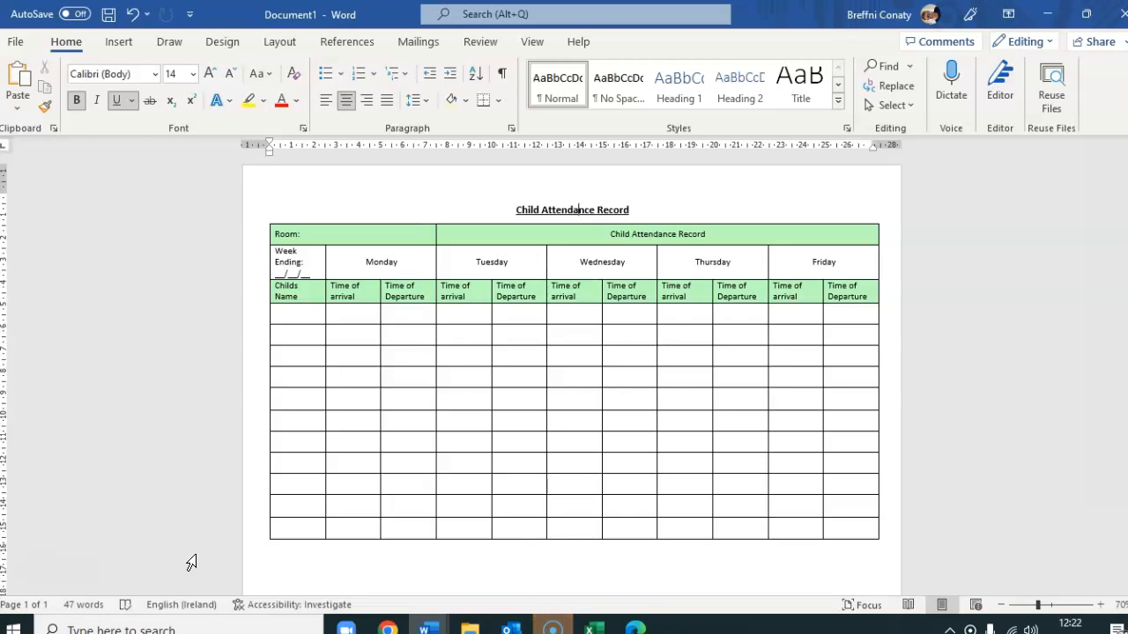
Create a new blank document and set its page orientation to landscape
left_click(360, 511)
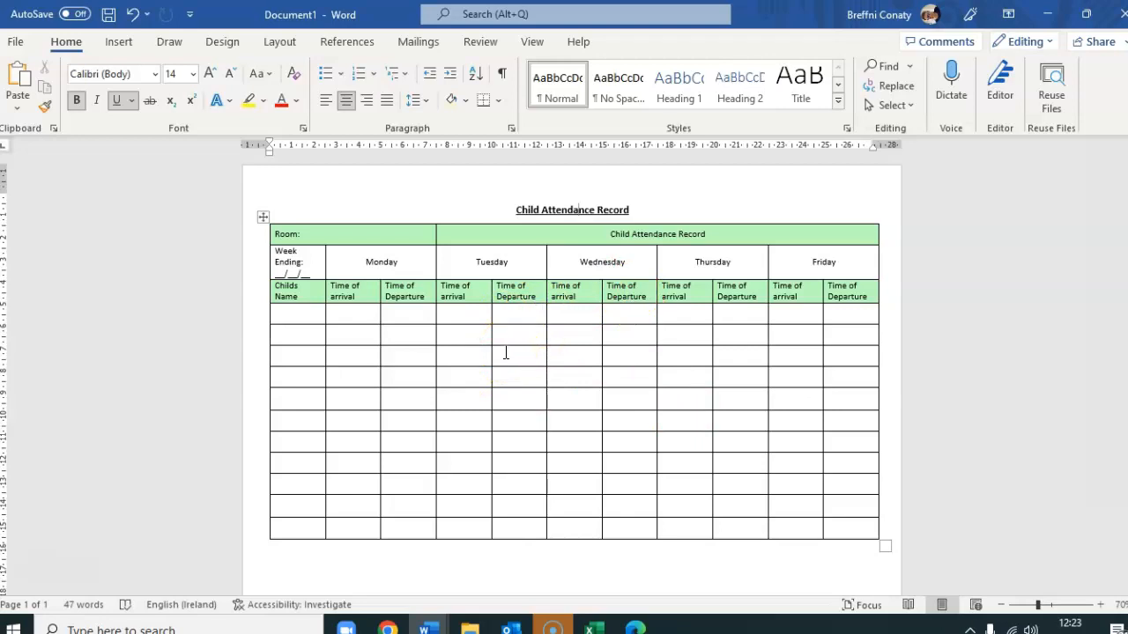
left_click(14, 41)
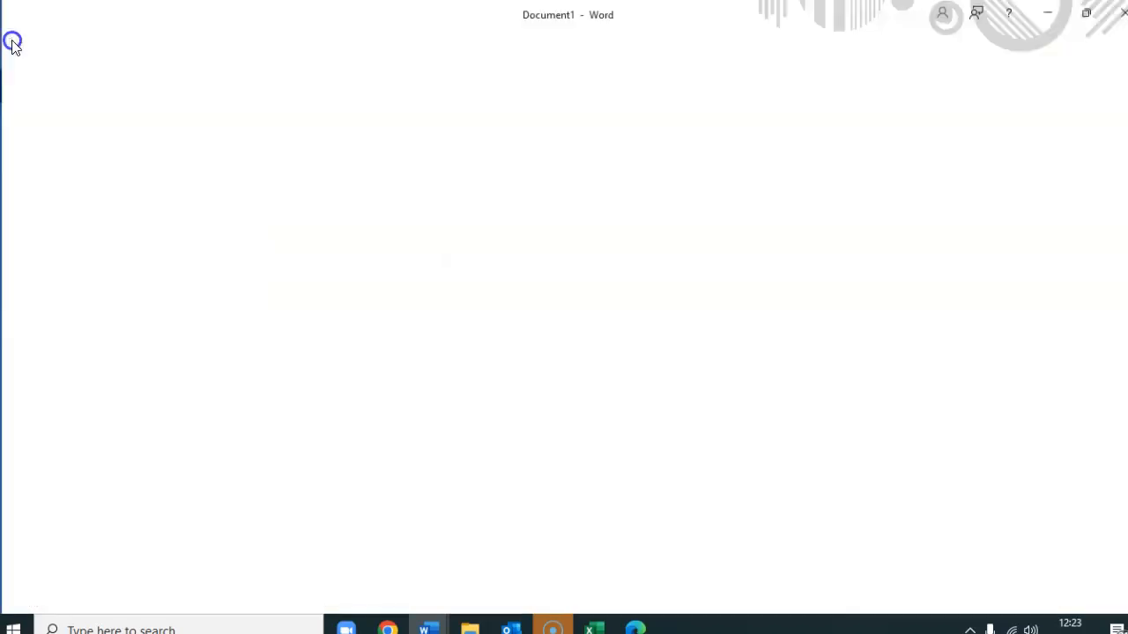
left_click(193, 181)
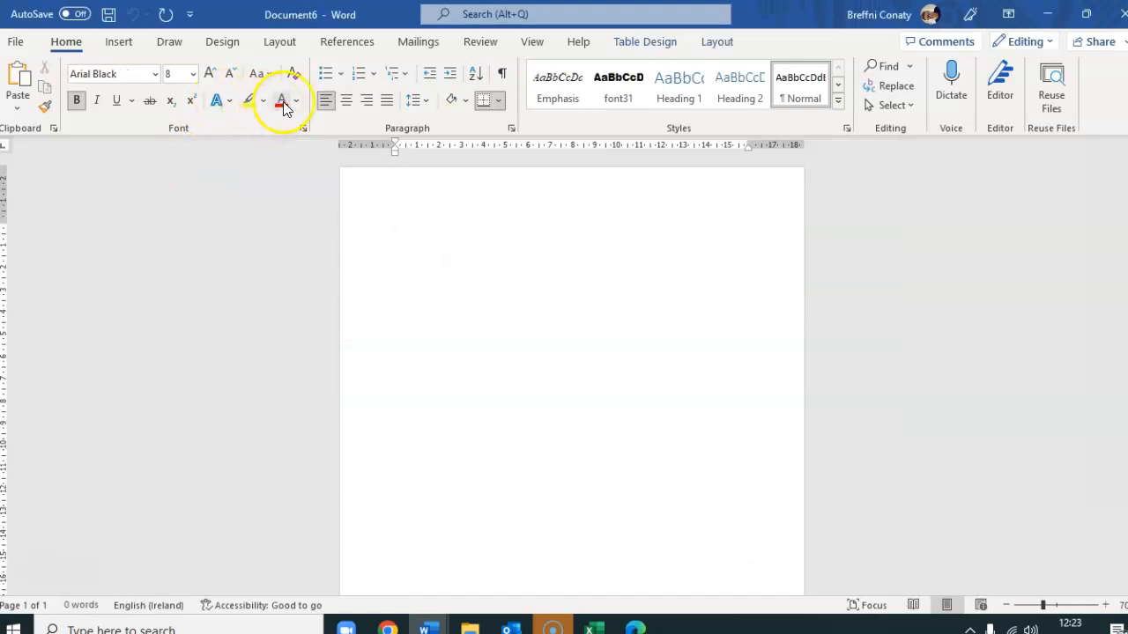
left_click(275, 41)
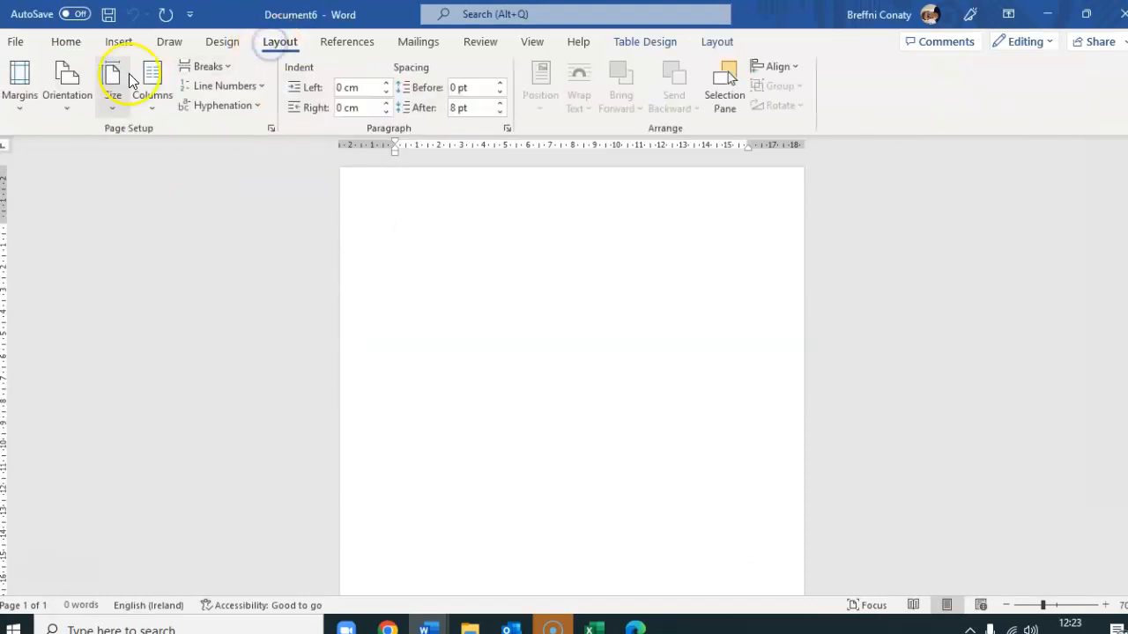
left_click(68, 84)
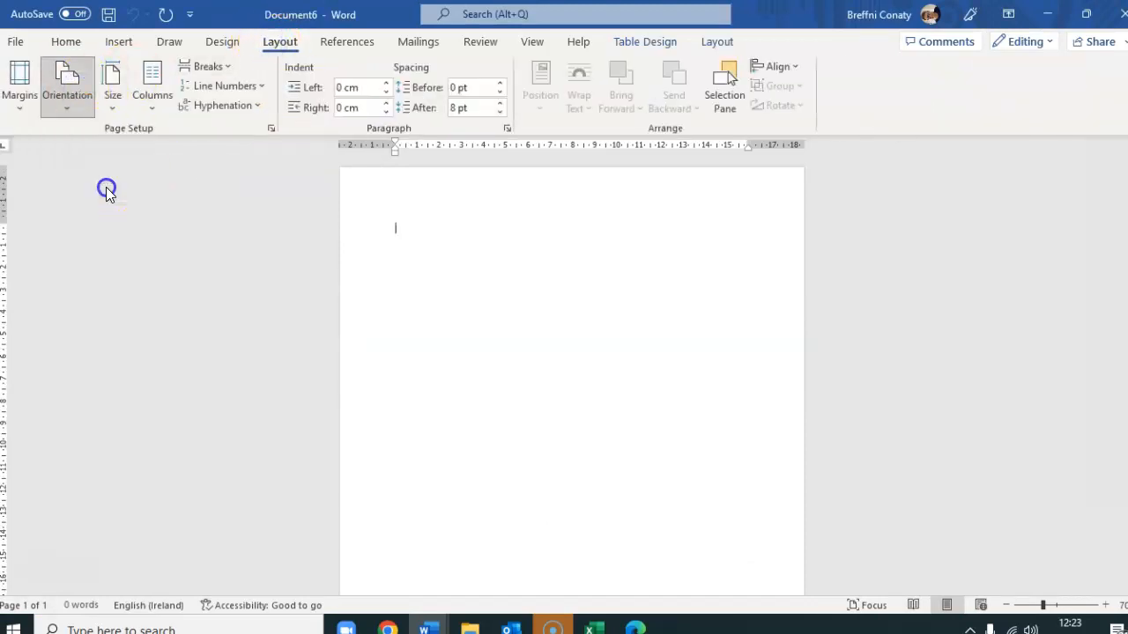
left_click(106, 187)
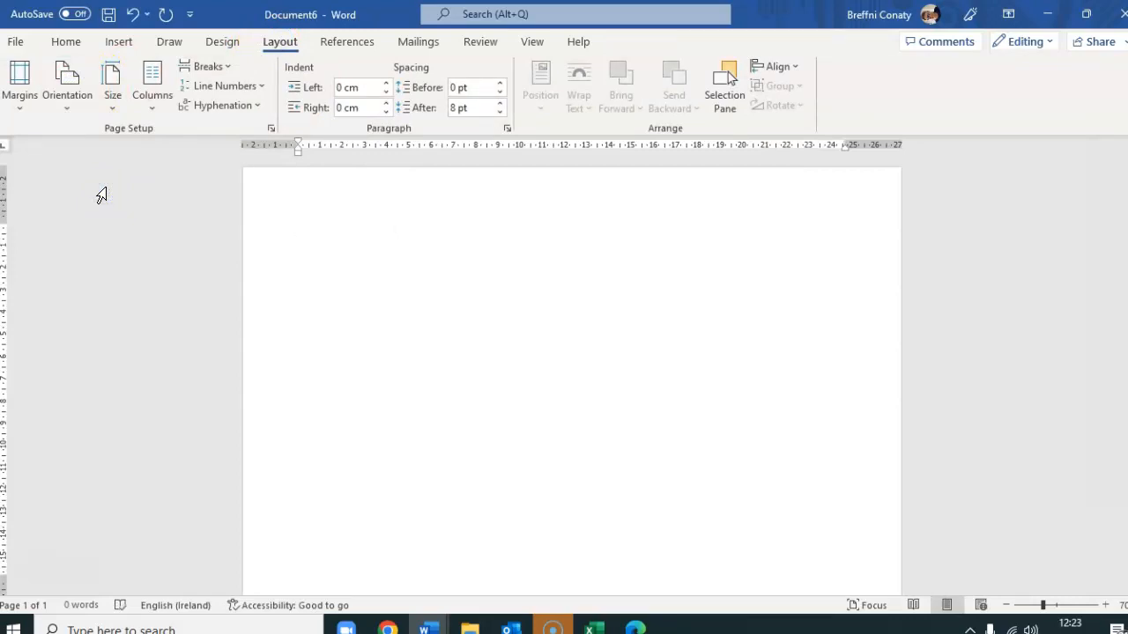
Enter the title "Child Attendance Record" at the start of the page and centre it
type("4ttendance Record")
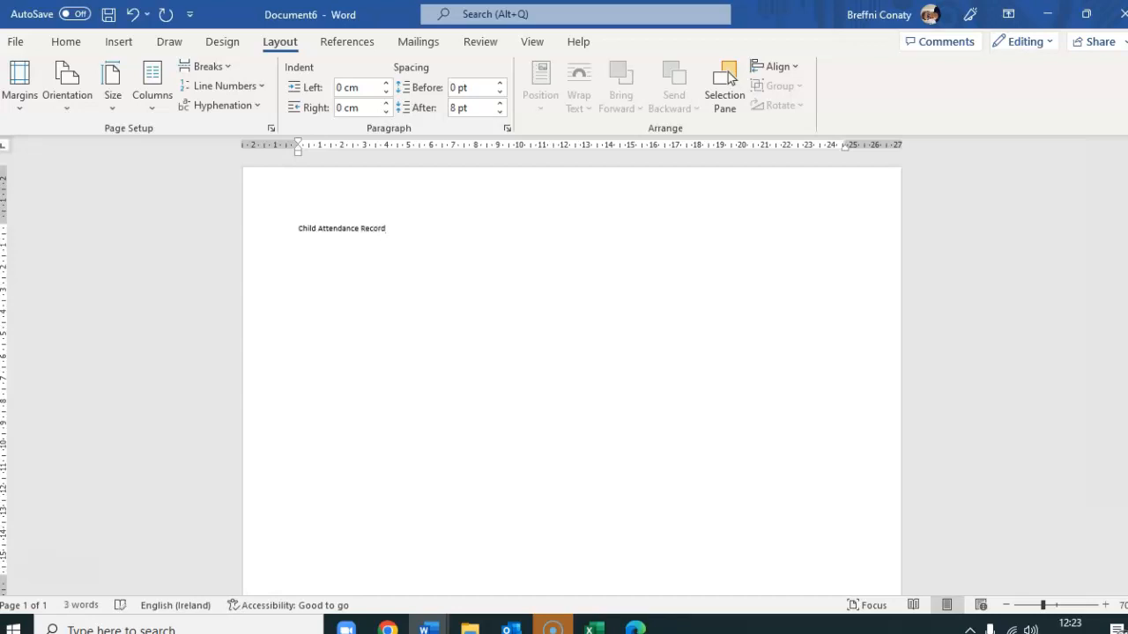
left_click(1105, 606)
left_click_drag(351, 230, 225, 232)
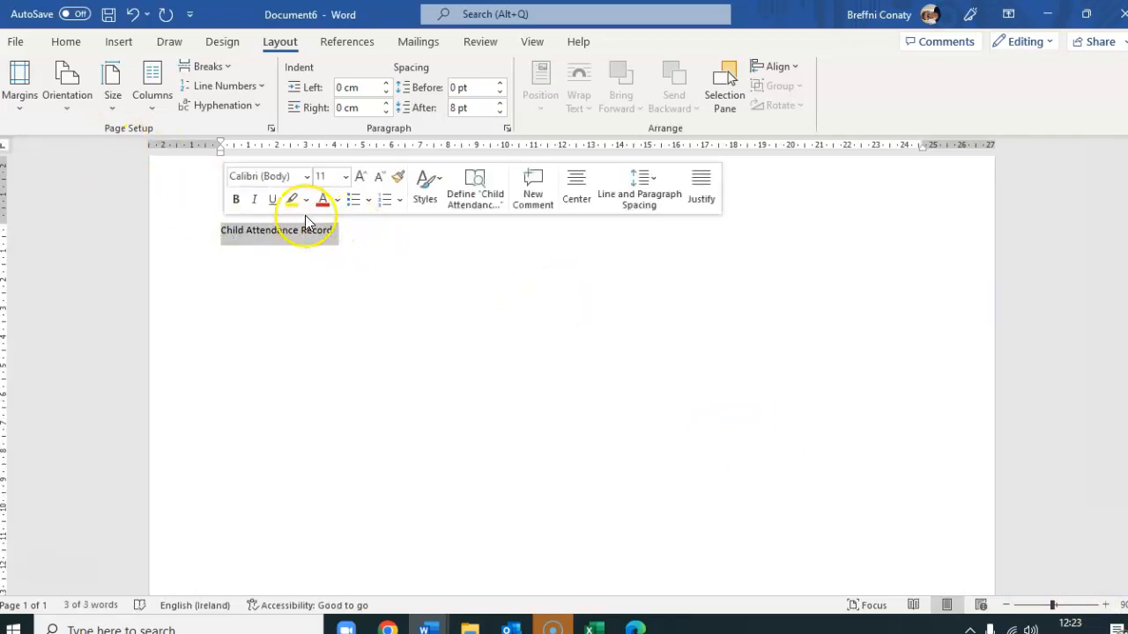
left_click(67, 42)
left_click(345, 100)
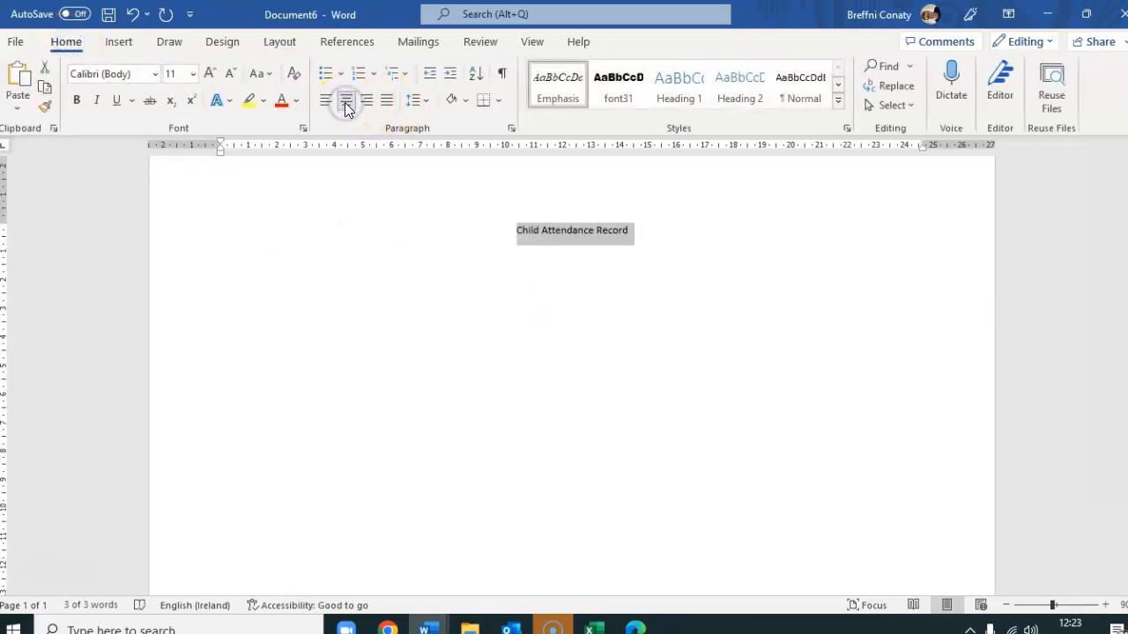
Format the title as 14 pt, bold and underlined, and start a new line beneath it
left_click(211, 76)
left_click(211, 76)
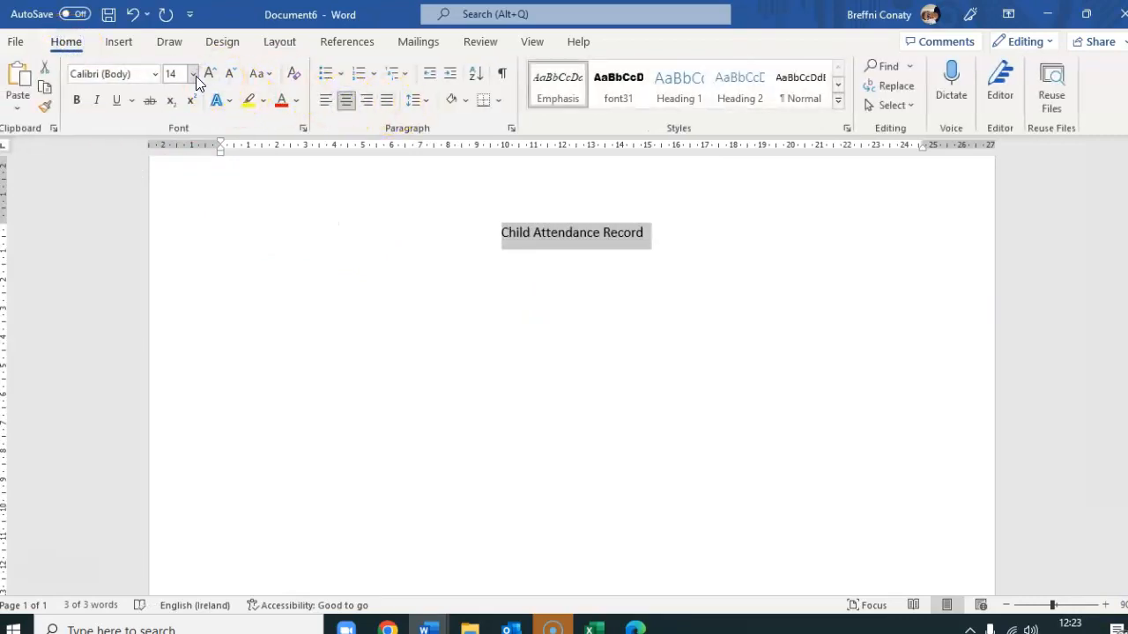
left_click(193, 74)
left_click(77, 102)
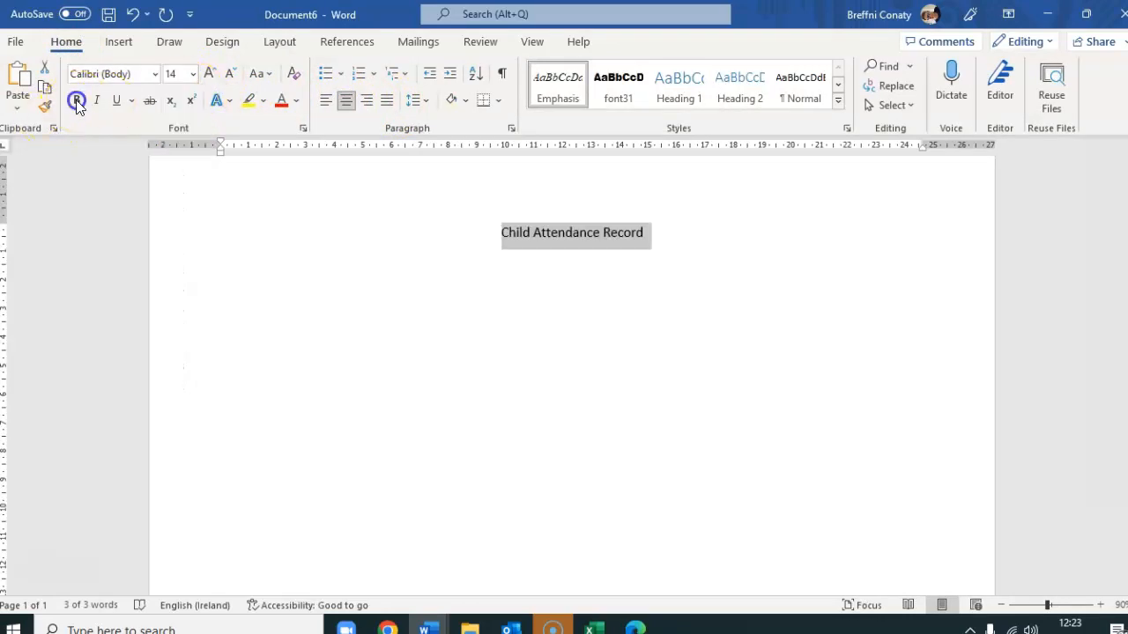
left_click(117, 101)
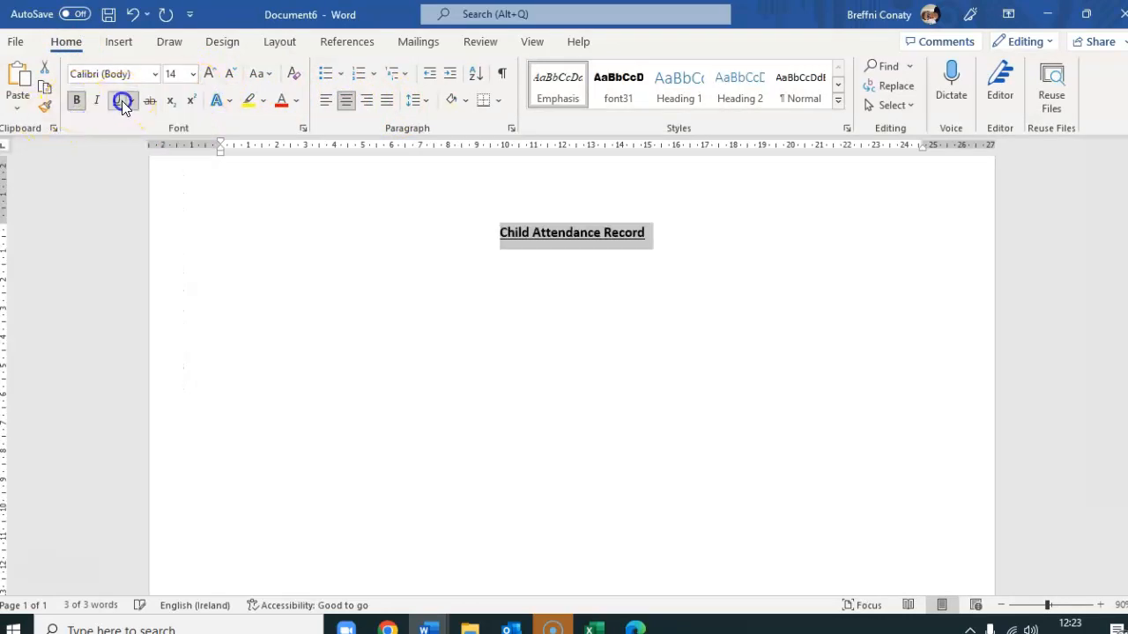
left_click(684, 243)
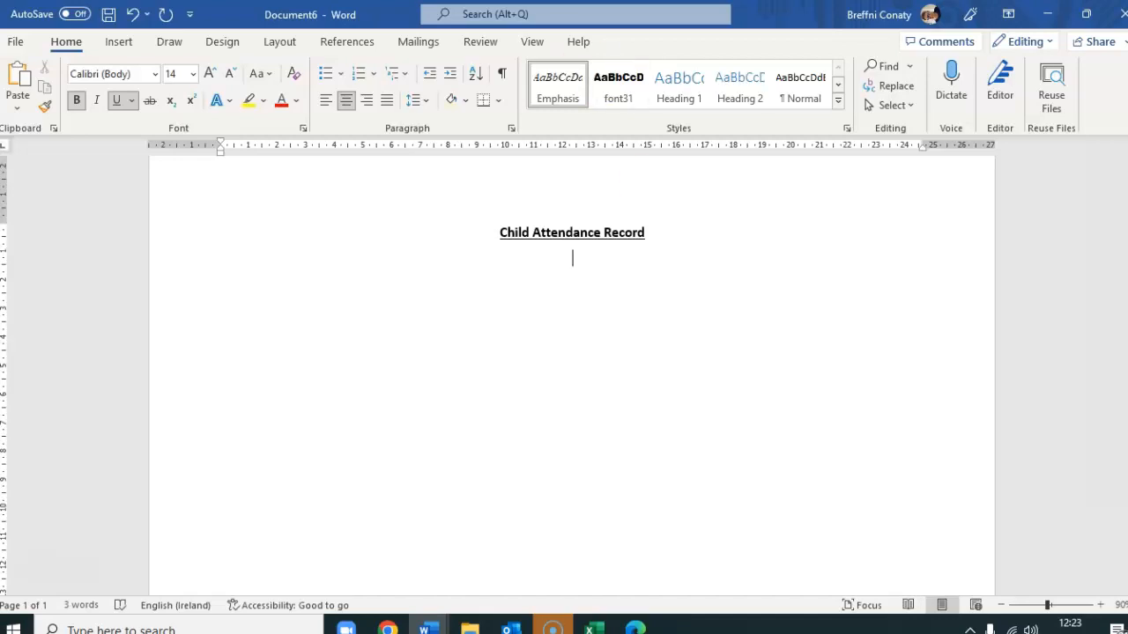
Insert the Happy Friends Logo JPEG from the Documents folder on the line below the title
left_click(120, 42)
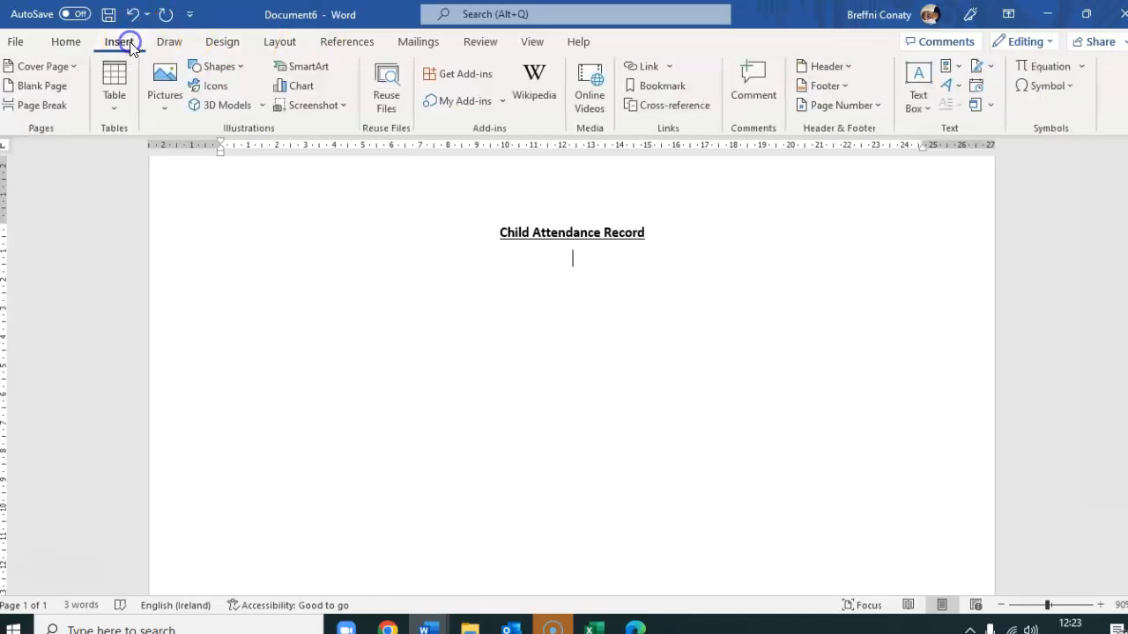
left_click(163, 81)
left_click(185, 163)
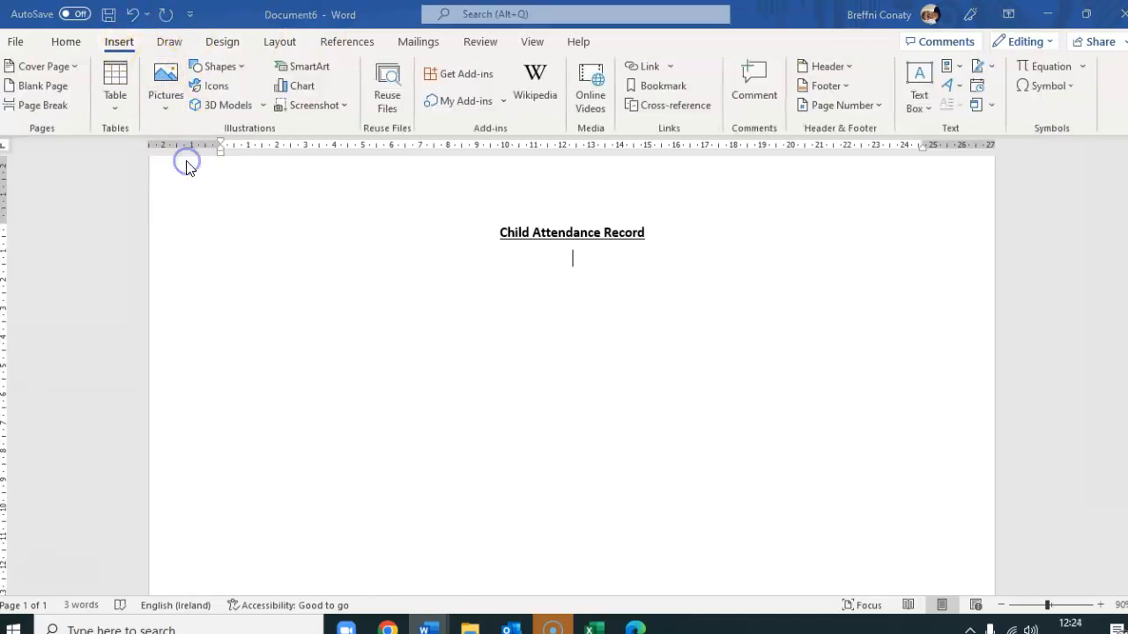
left_click(553, 172)
left_click_drag(553, 172, 553, 324)
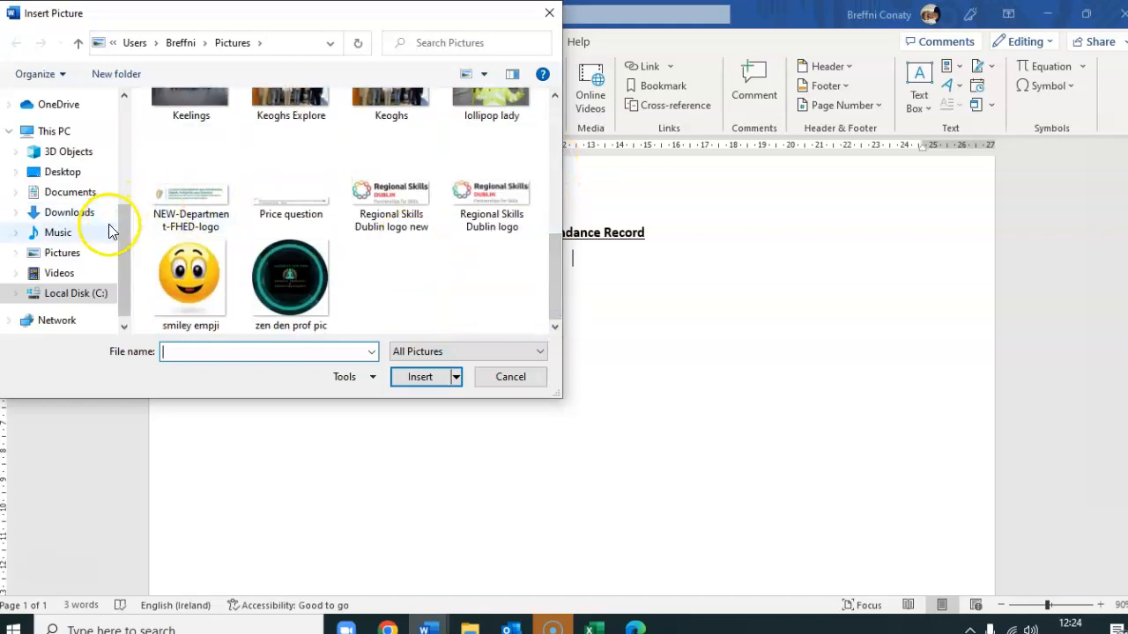
left_click(87, 193)
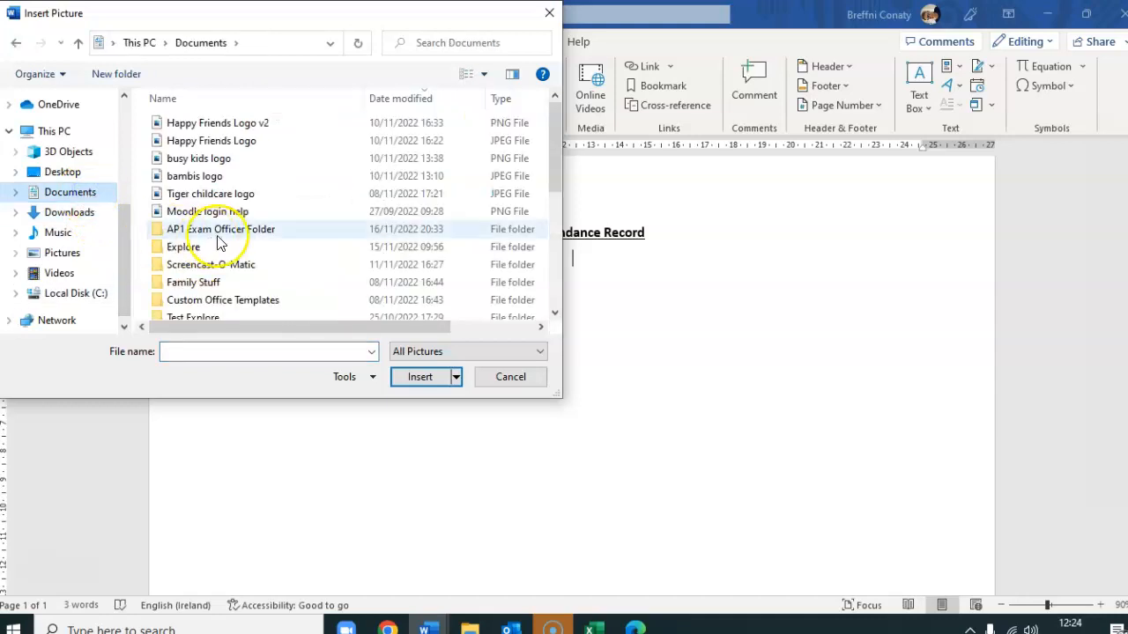
left_click(216, 141)
left_click(421, 377)
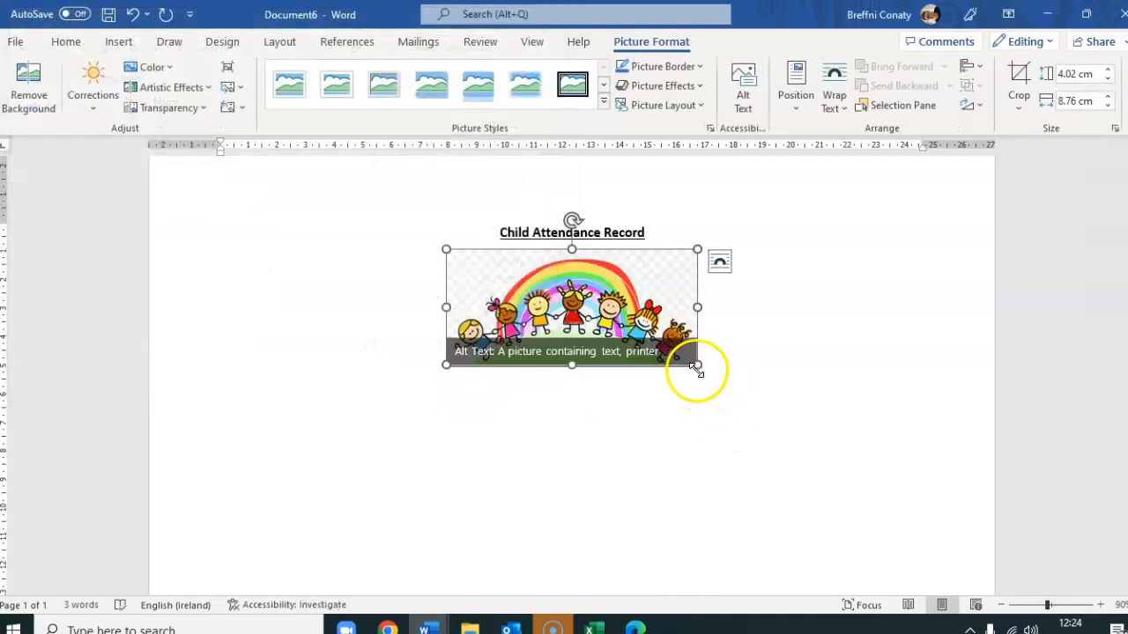
Shrink the logo to about 2.82 cm high by 6.14 cm wide and set its text wrapping to Tight
left_click_drag(697, 367, 660, 330)
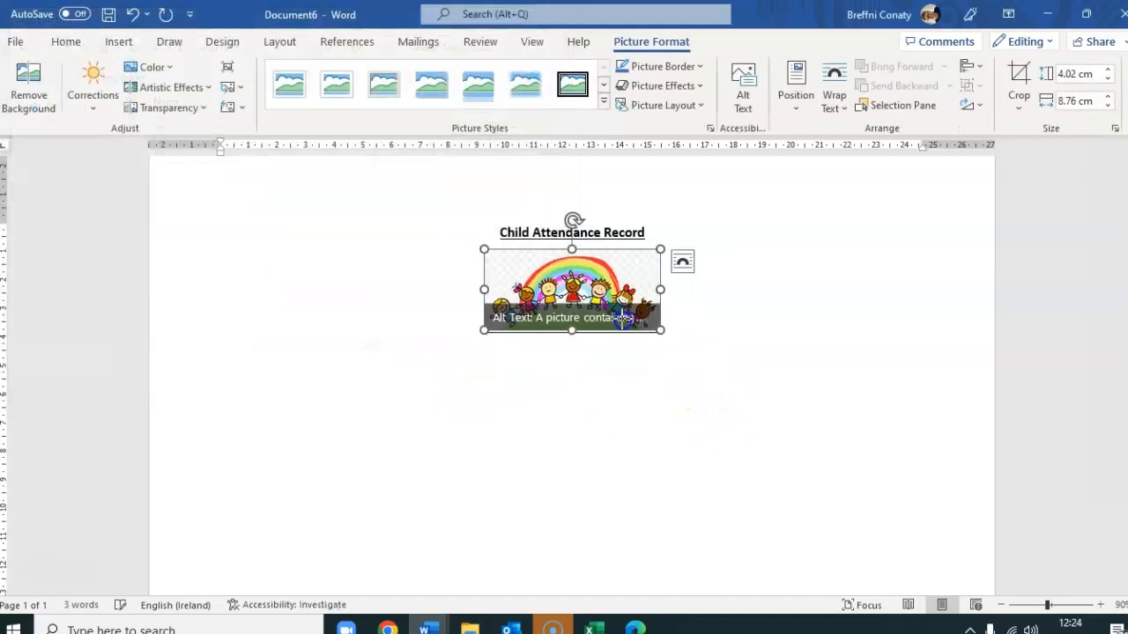
right_click(598, 281)
left_click(688, 525)
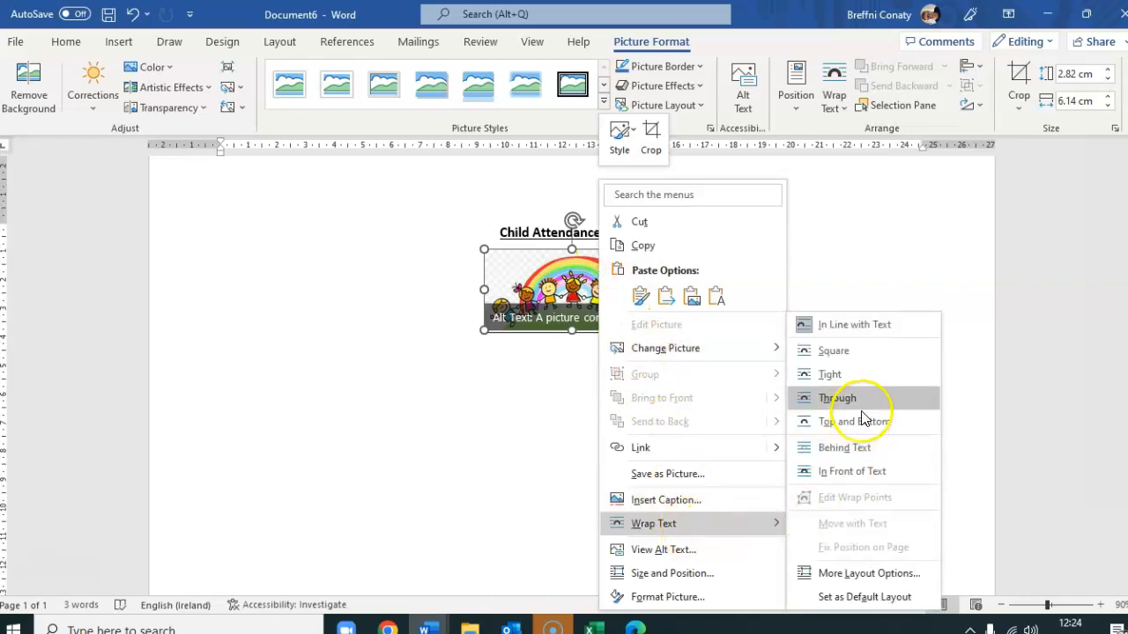
left_click(853, 379)
Move the logo to the left side of the page, level with the title, and deselect it
left_click_drag(556, 246, 302, 220)
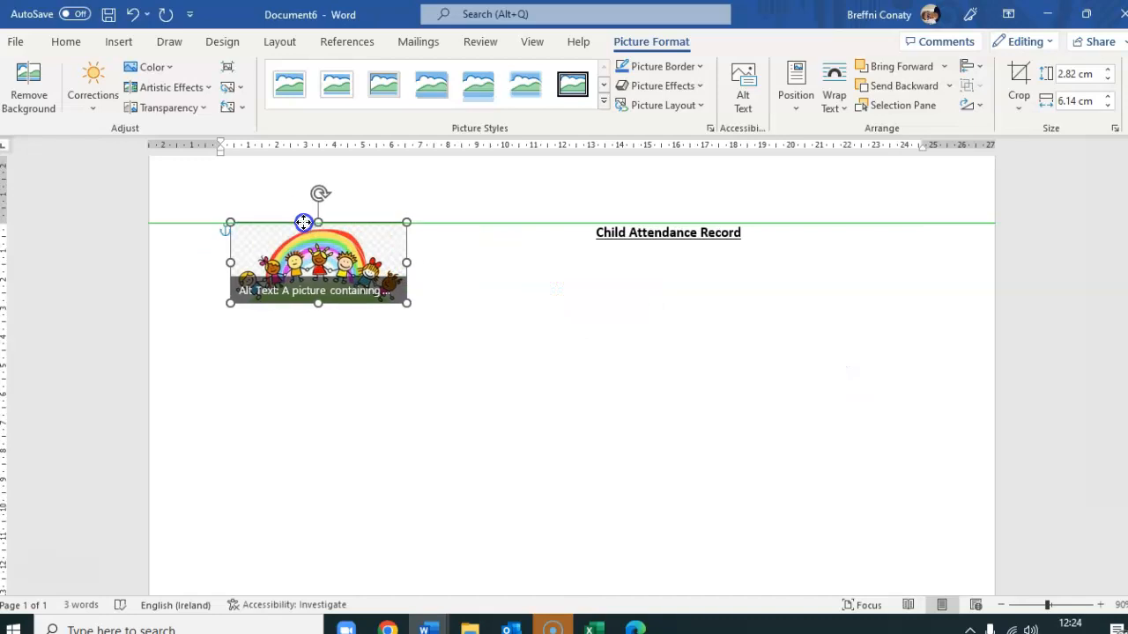
left_click_drag(301, 175, 297, 177)
left_click(594, 466)
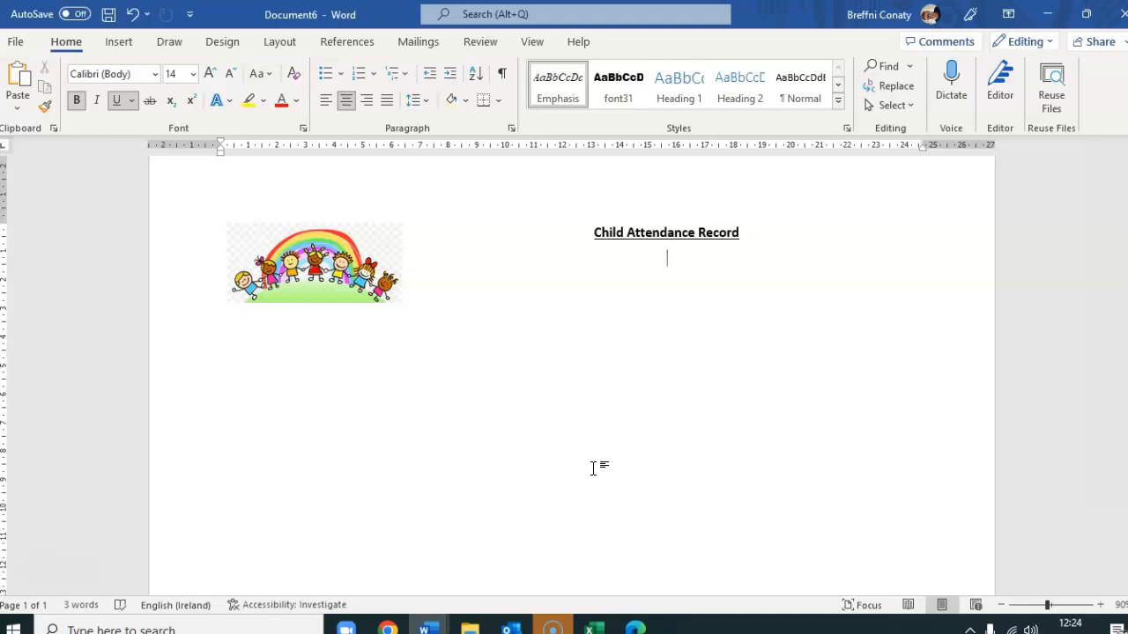
Set the page margins to Narrow
left_click(281, 46)
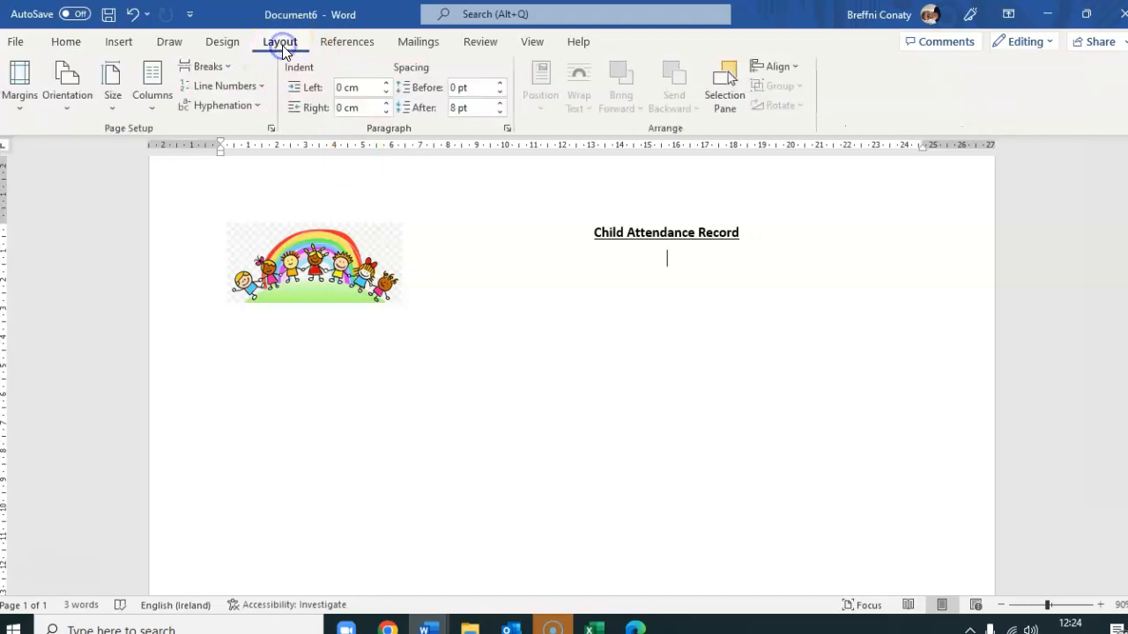
left_click(22, 93)
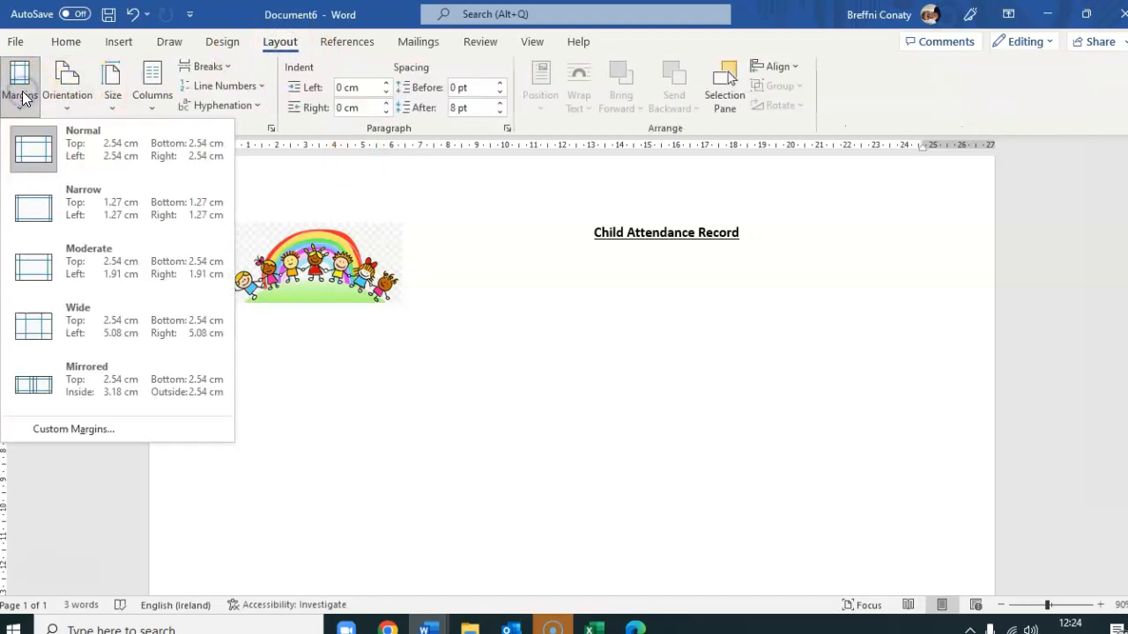
left_click(87, 209)
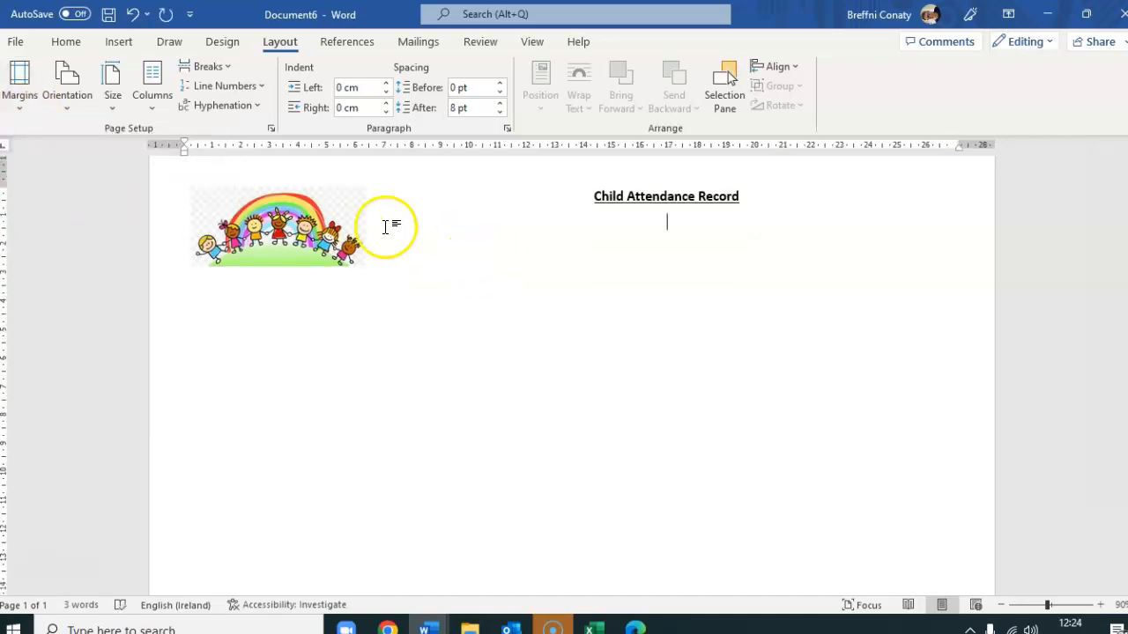
Shift the logo slightly right and add a blank line above the title
left_click_drag(327, 224, 362, 216)
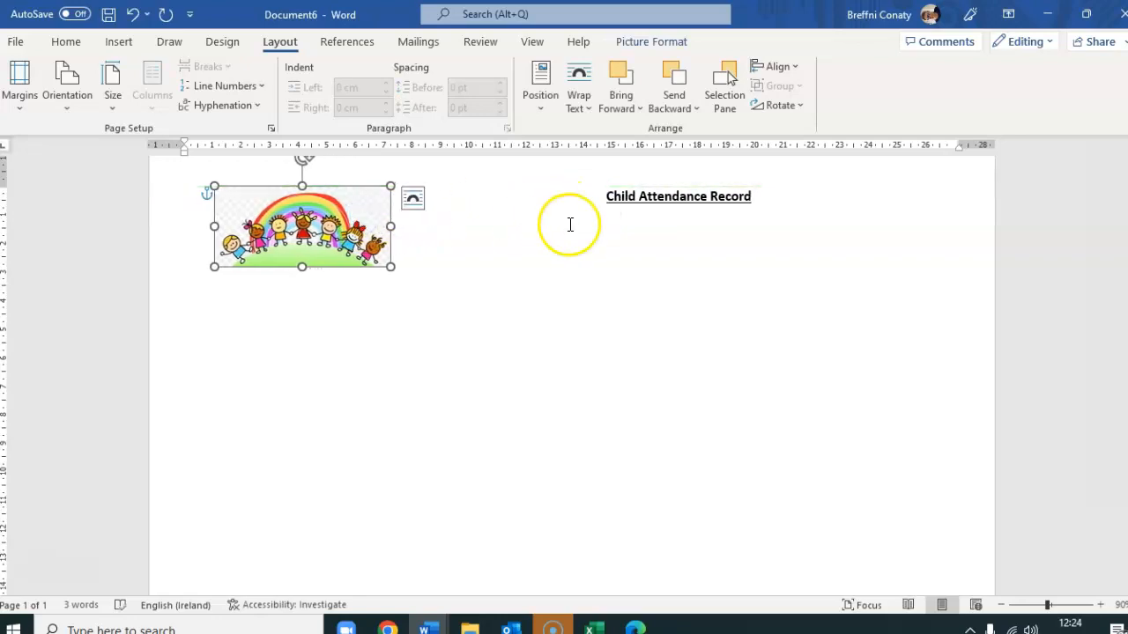
left_click(607, 197)
key("Return")
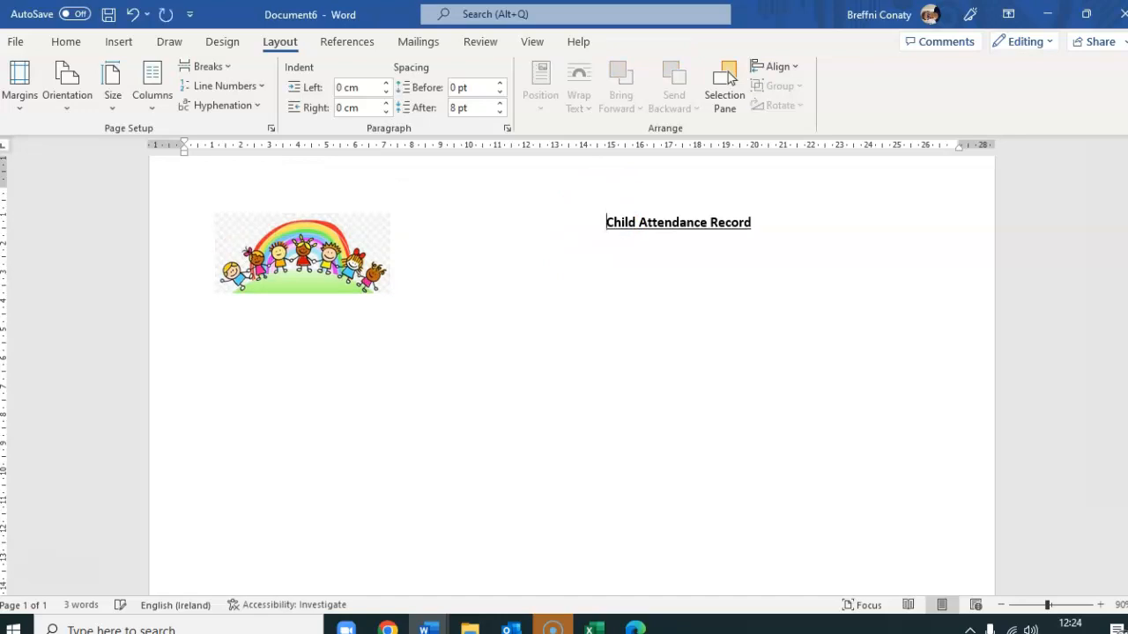
Left-align the empty line below the title
left_click(435, 287)
left_click(66, 43)
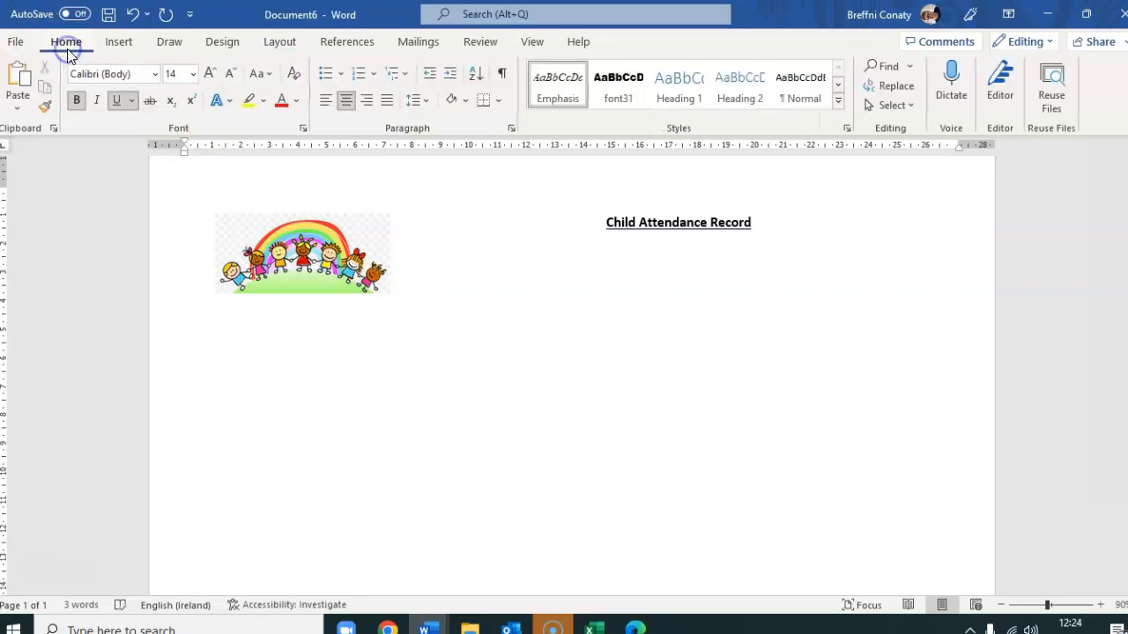
left_click(325, 99)
Reposition the logo up to the first line near the left margin, with the title kept together on its right
left_click_drag(351, 248, 414, 221)
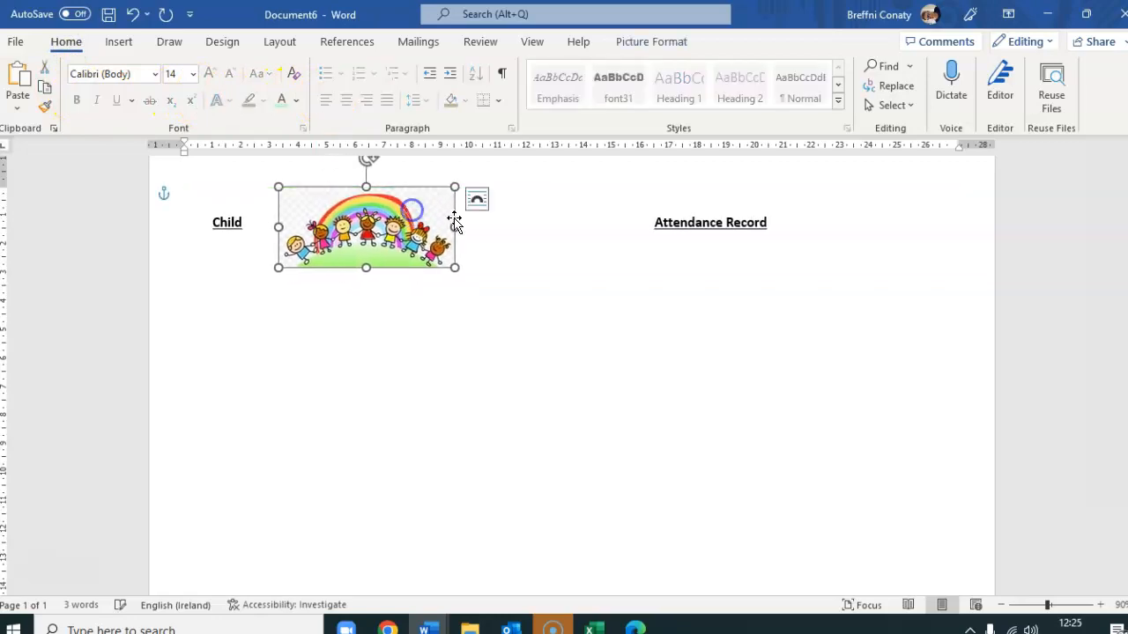
left_click(619, 221)
key("BackSpace")
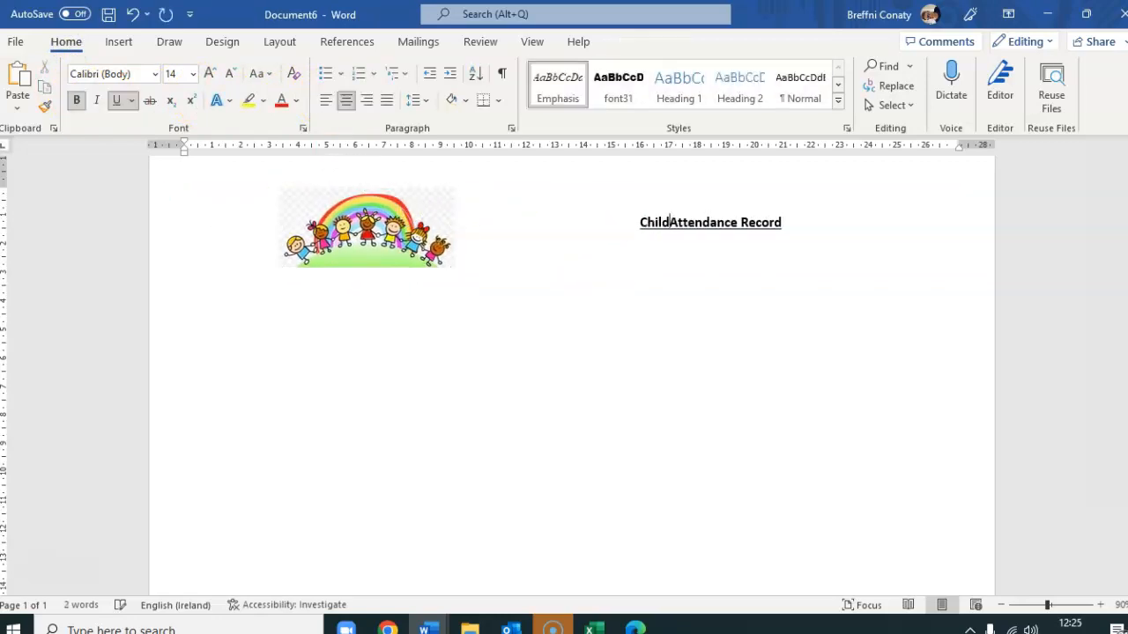
left_click_drag(429, 223, 375, 227)
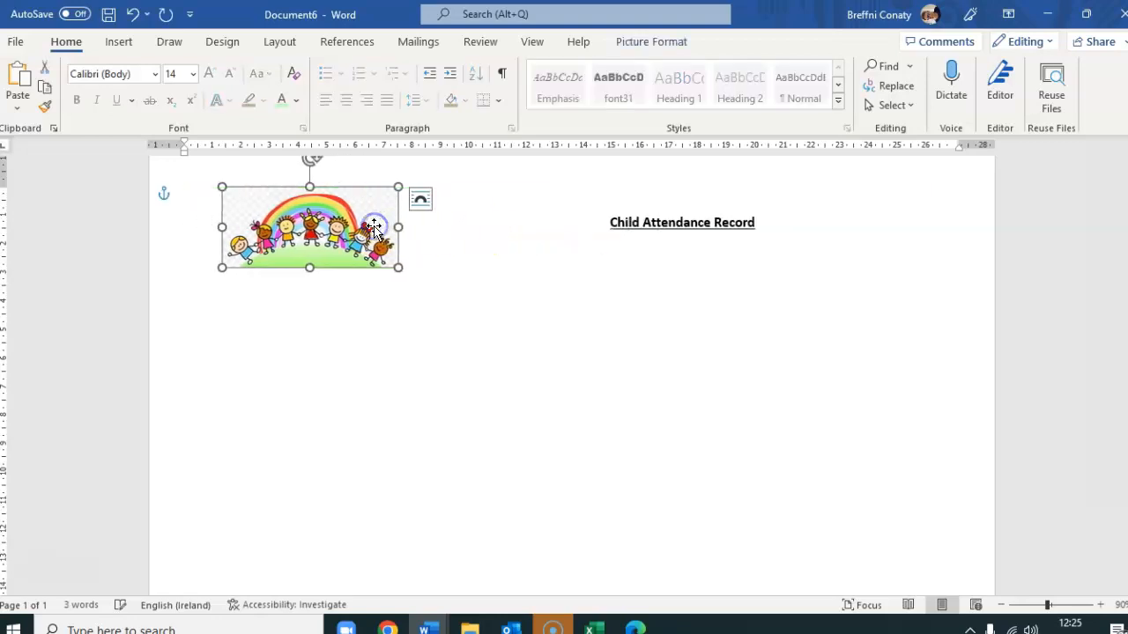
Insert a table with 11 columns and 13 rows at the left margin, on a line below the logo
left_click(604, 276)
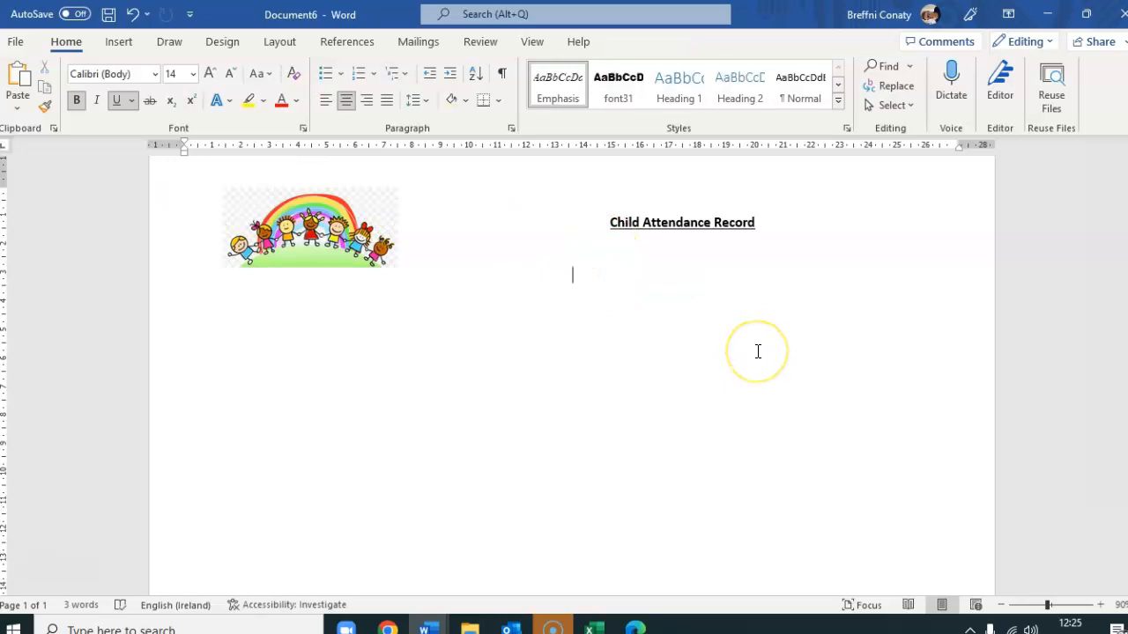
left_click(290, 322)
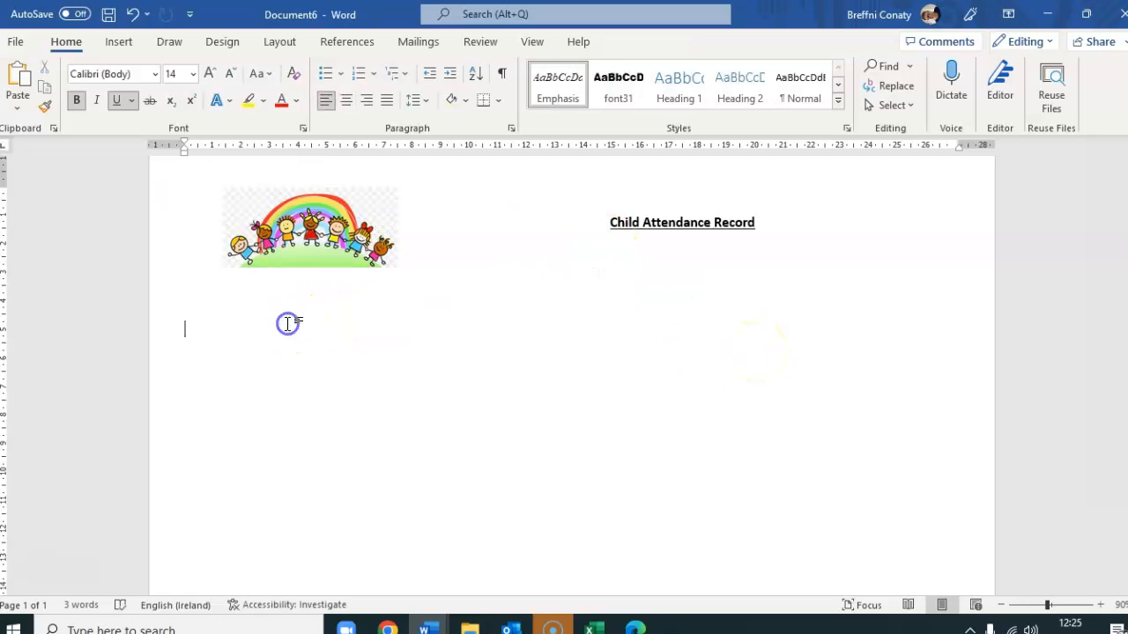
left_click(118, 43)
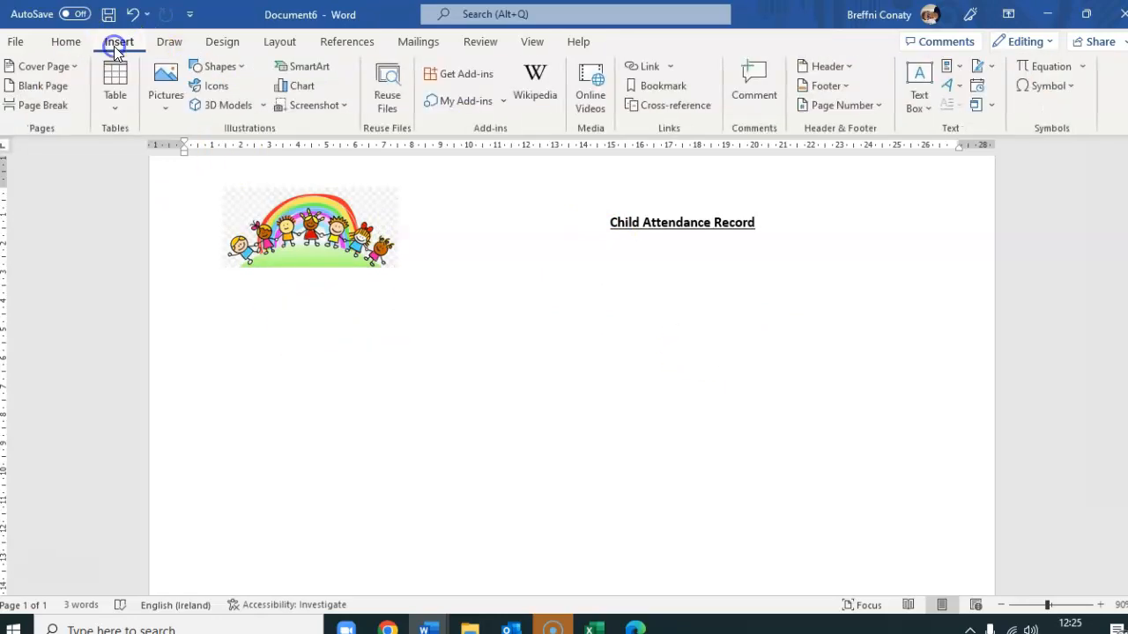
left_click(116, 75)
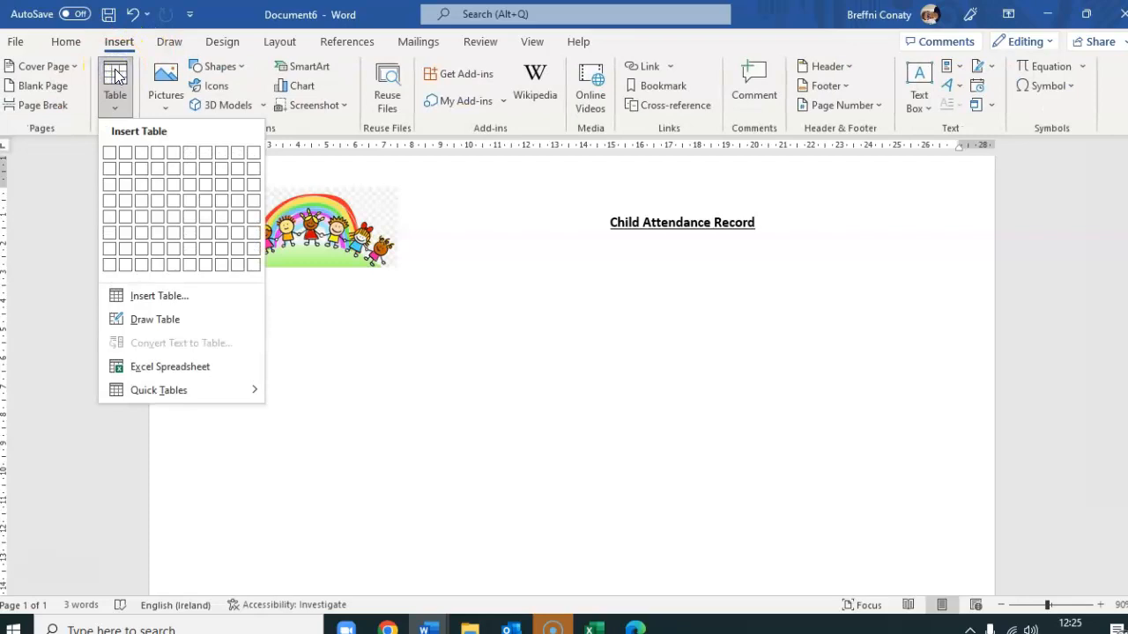
left_click(143, 305)
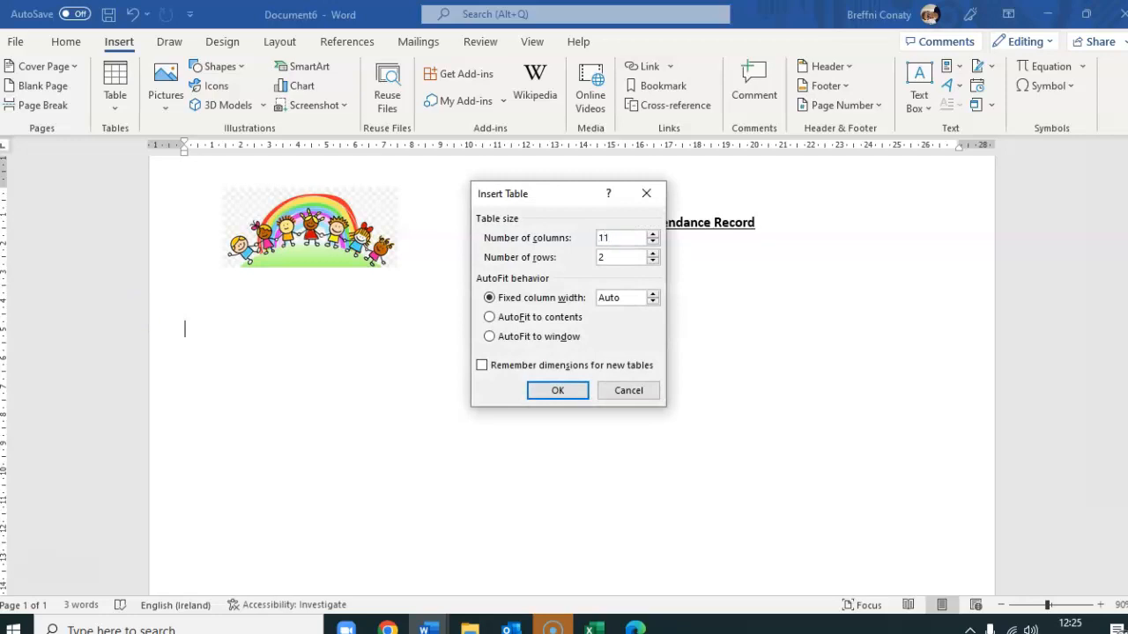
left_click(605, 258)
key("BackSpace")
type("13")
key("Return")
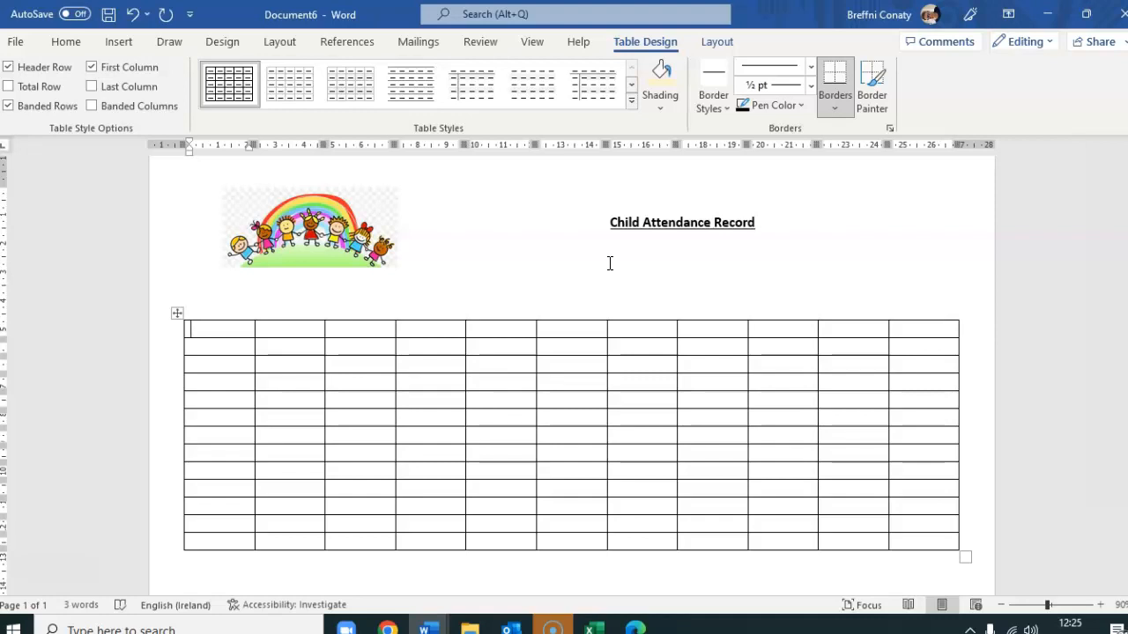
Examine the overall layout of the sample attendance table in Document1 and return to Document6
mouse_move(435, 627)
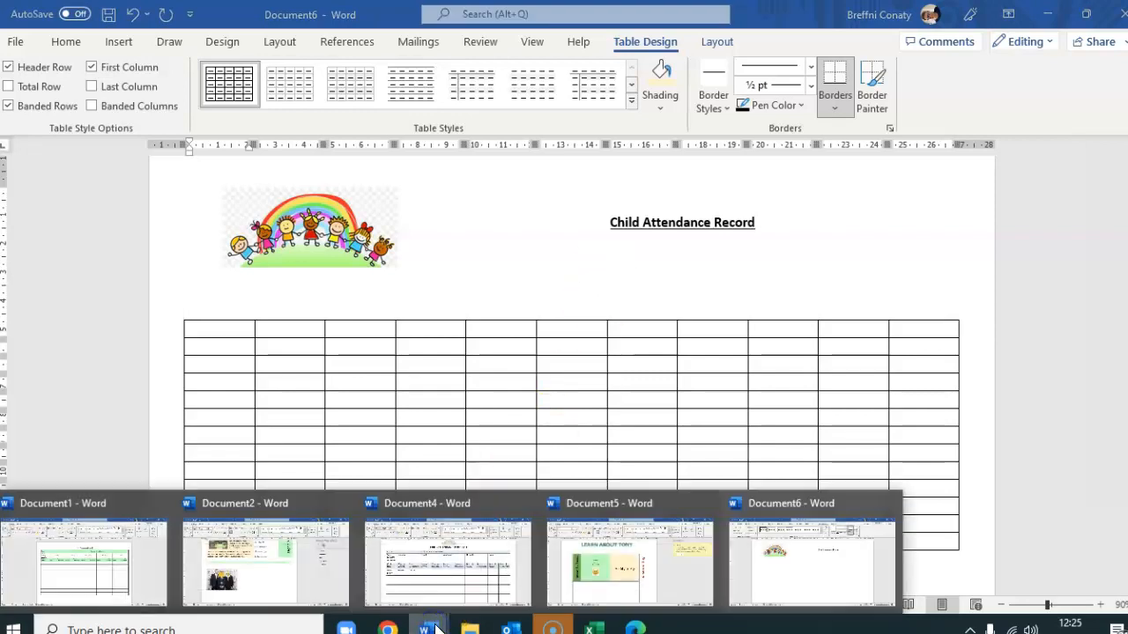
left_click(105, 519)
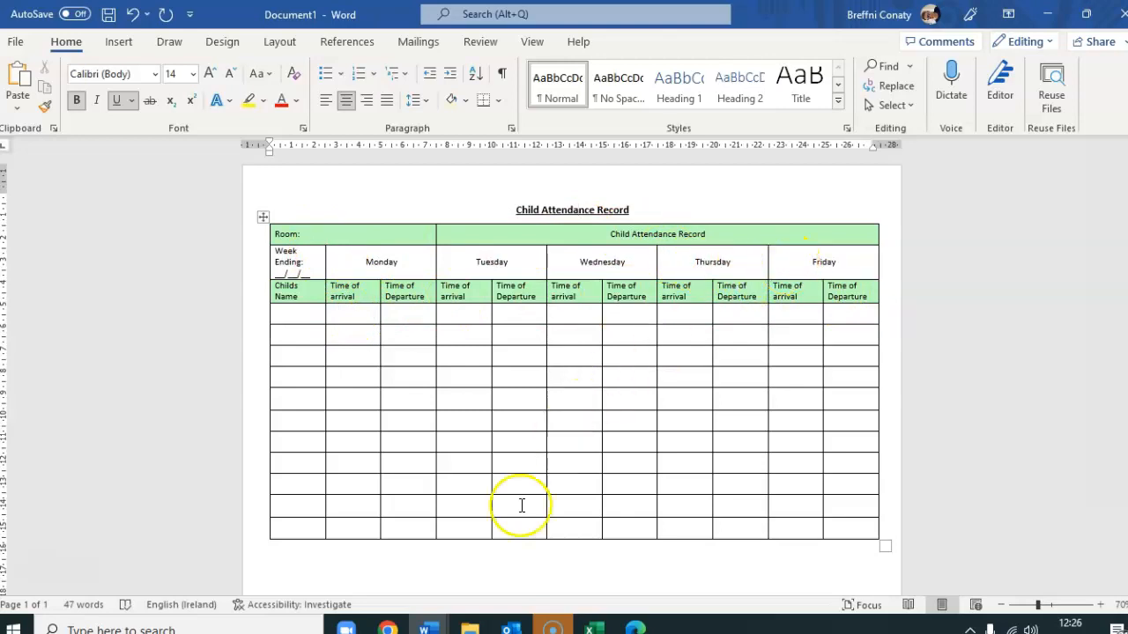
mouse_move(438, 625)
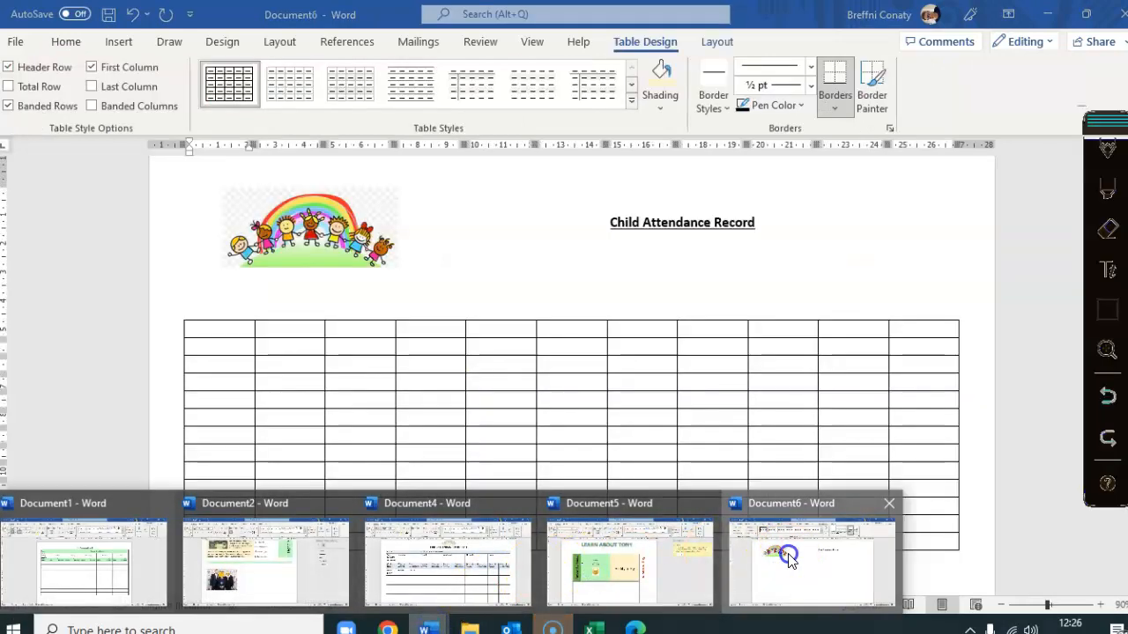
left_click(790, 554)
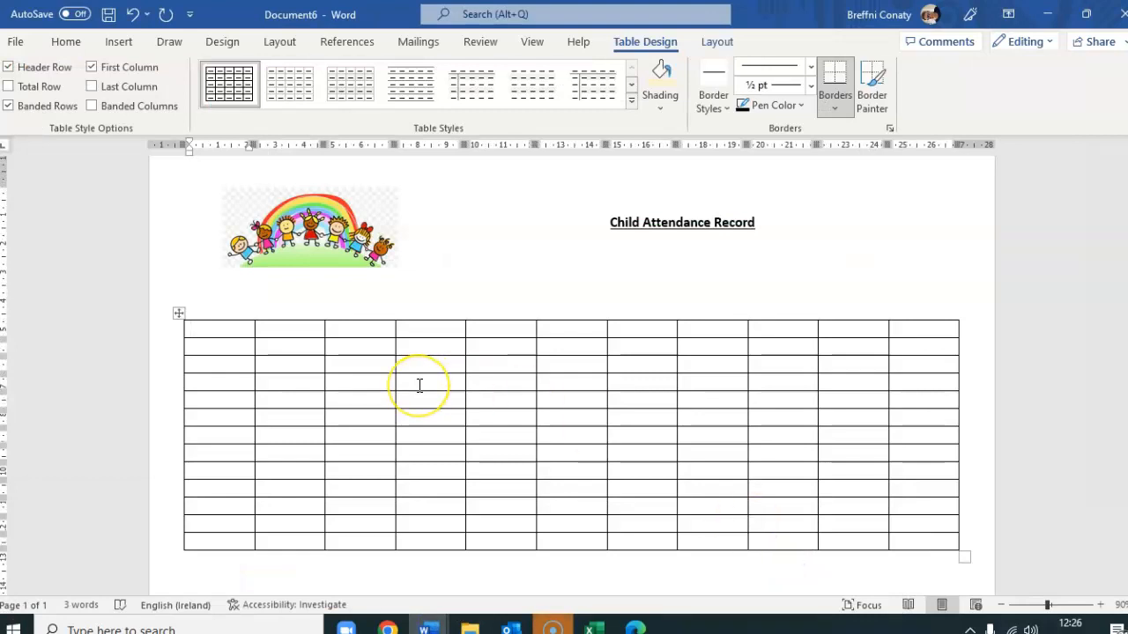
Merge the first three cells of the table's top row into one cell and the remaining eight into another
left_click_drag(323, 329, 241, 331)
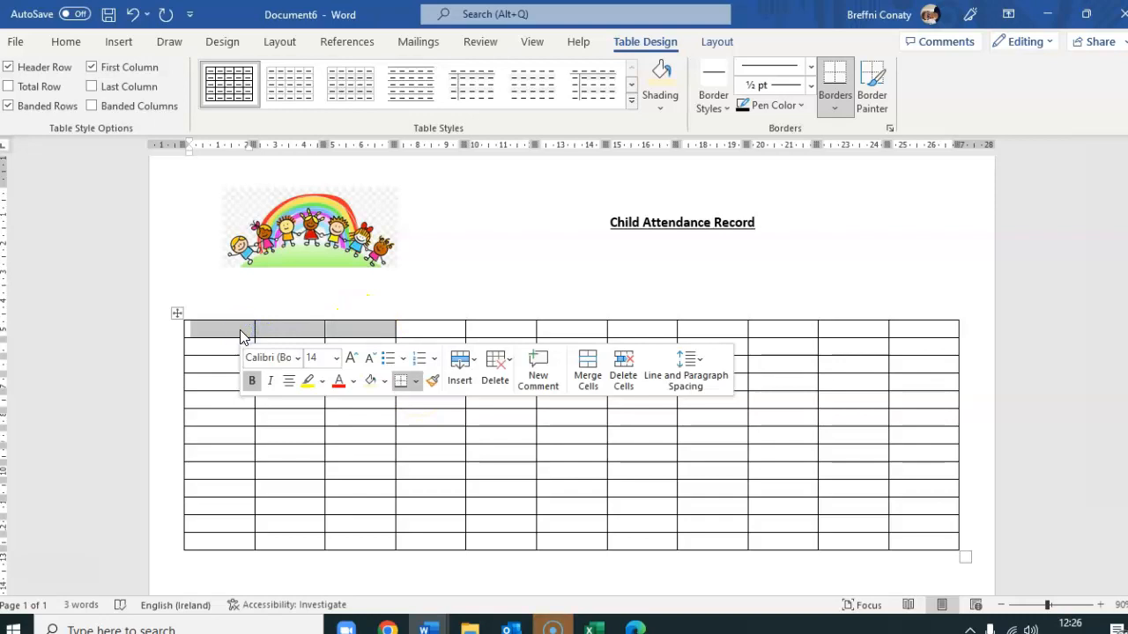
right_click(240, 330)
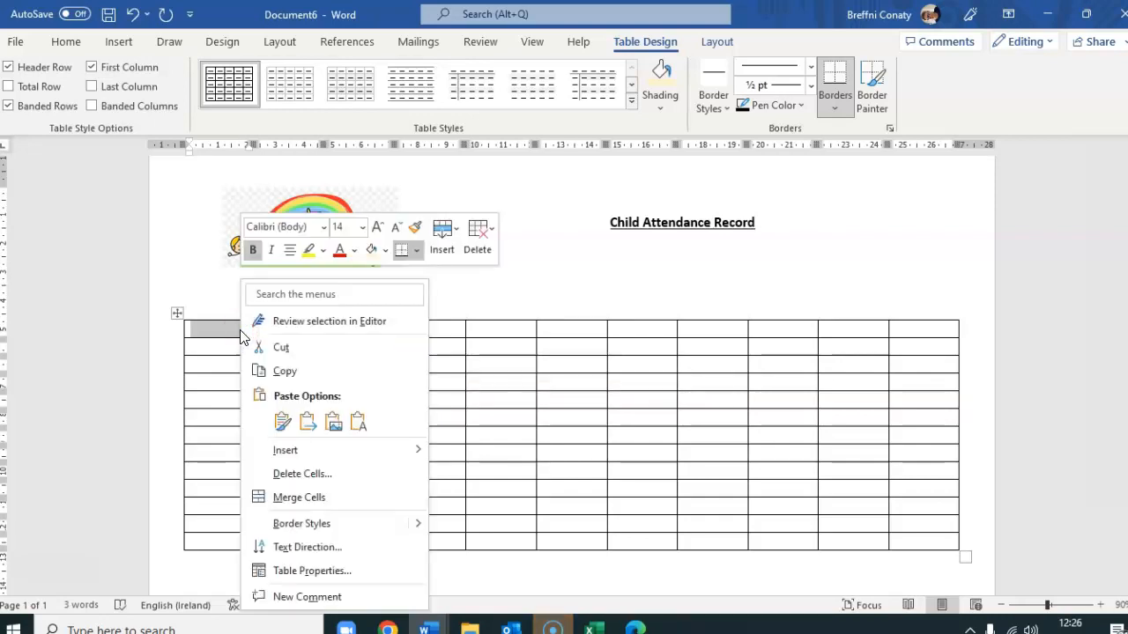
left_click(304, 490)
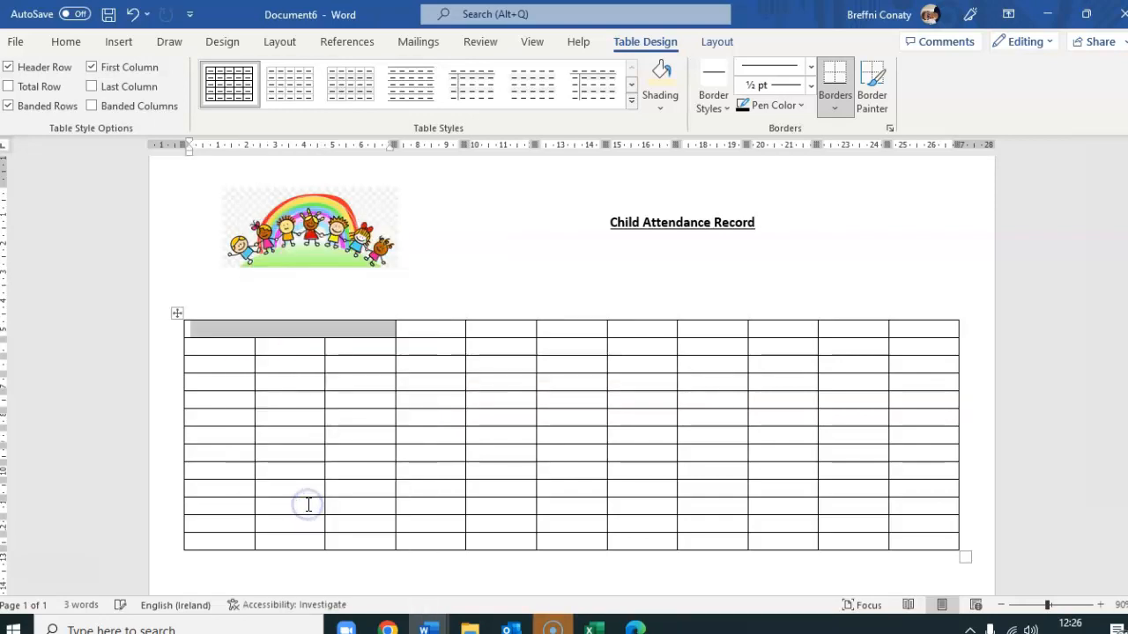
left_click(456, 335)
left_click_drag(455, 335, 899, 325)
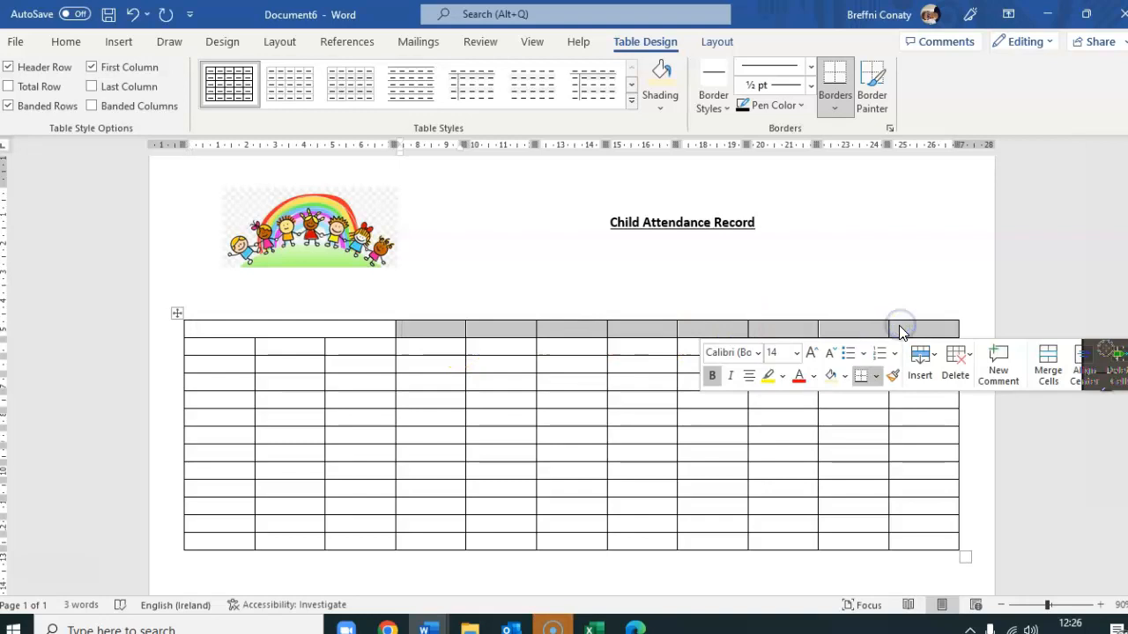
right_click(898, 325)
left_click(958, 497)
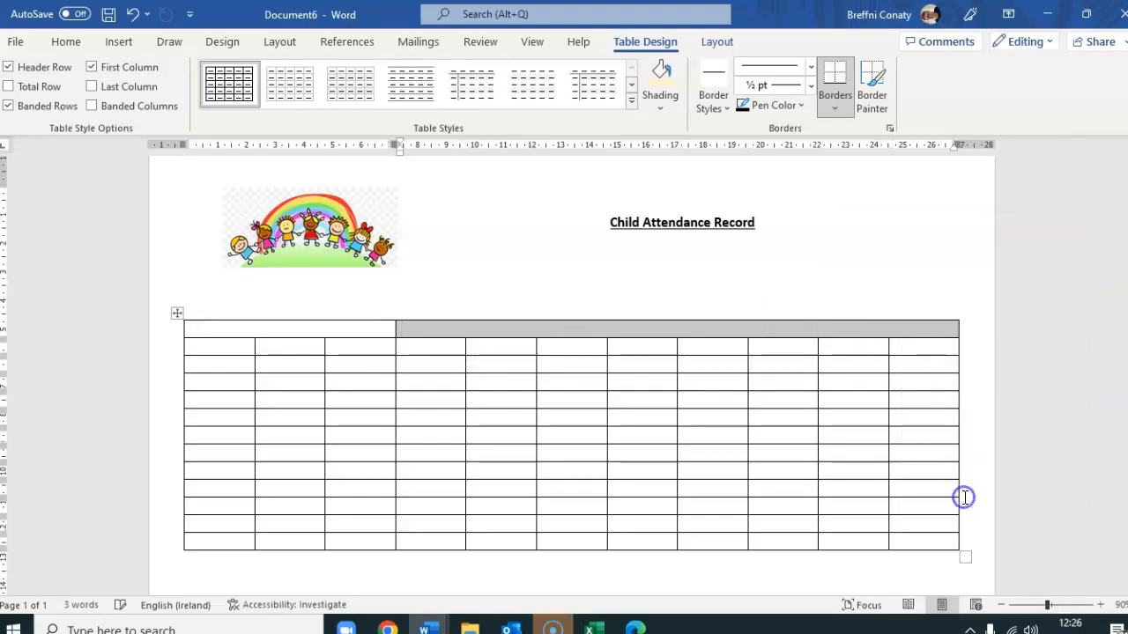
left_click(747, 363)
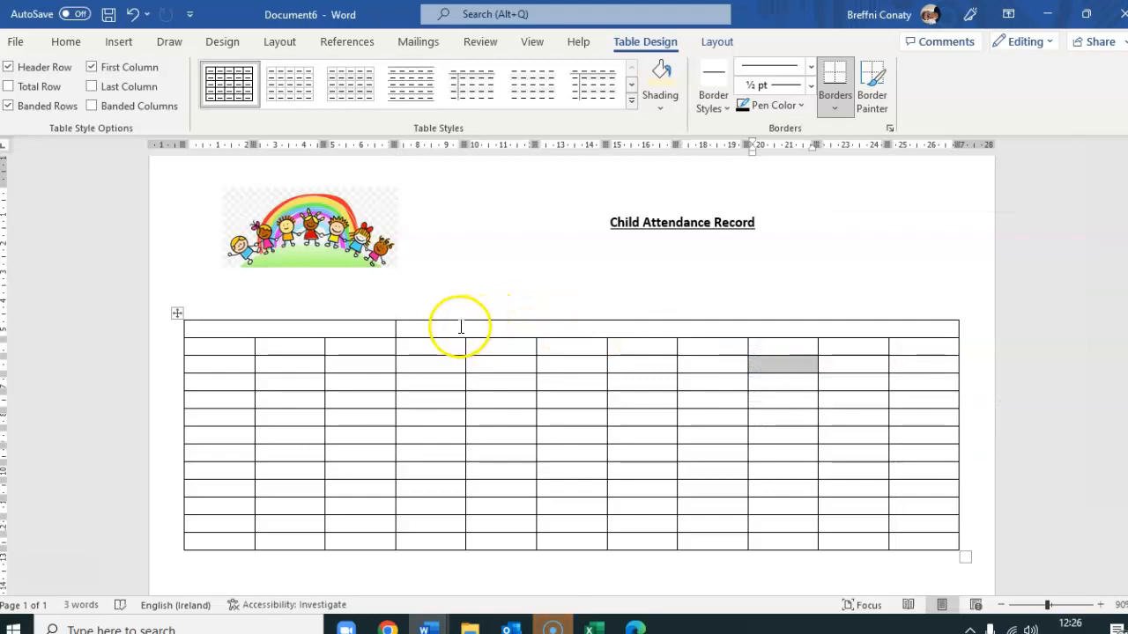
Shade the table's whole top row with the lighter blue theme colour
left_click(375, 318)
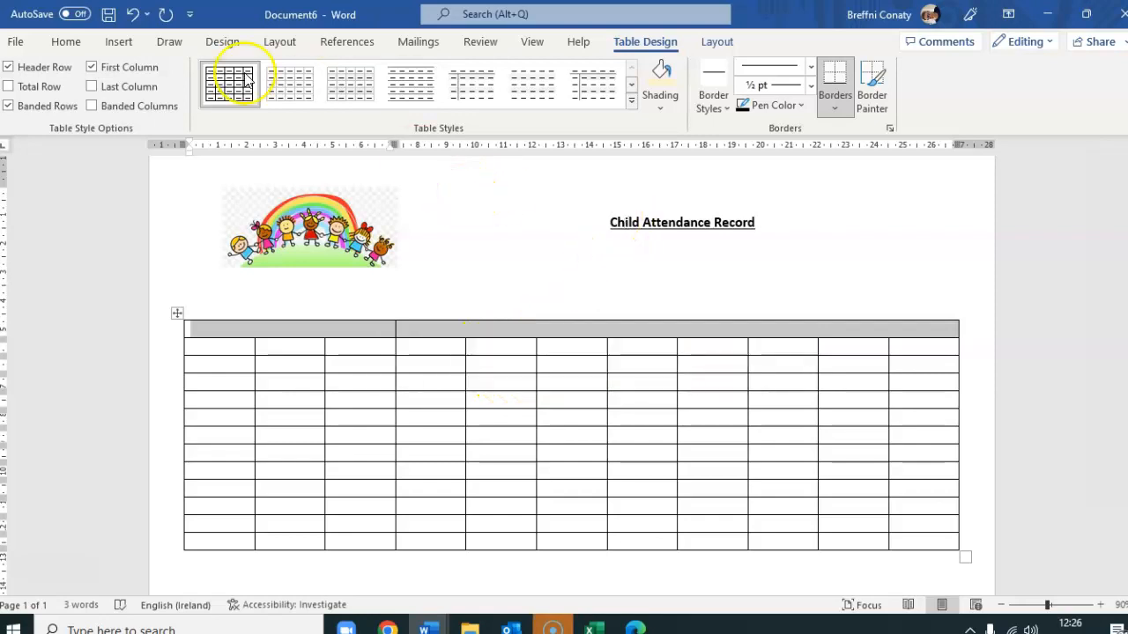
left_click(62, 43)
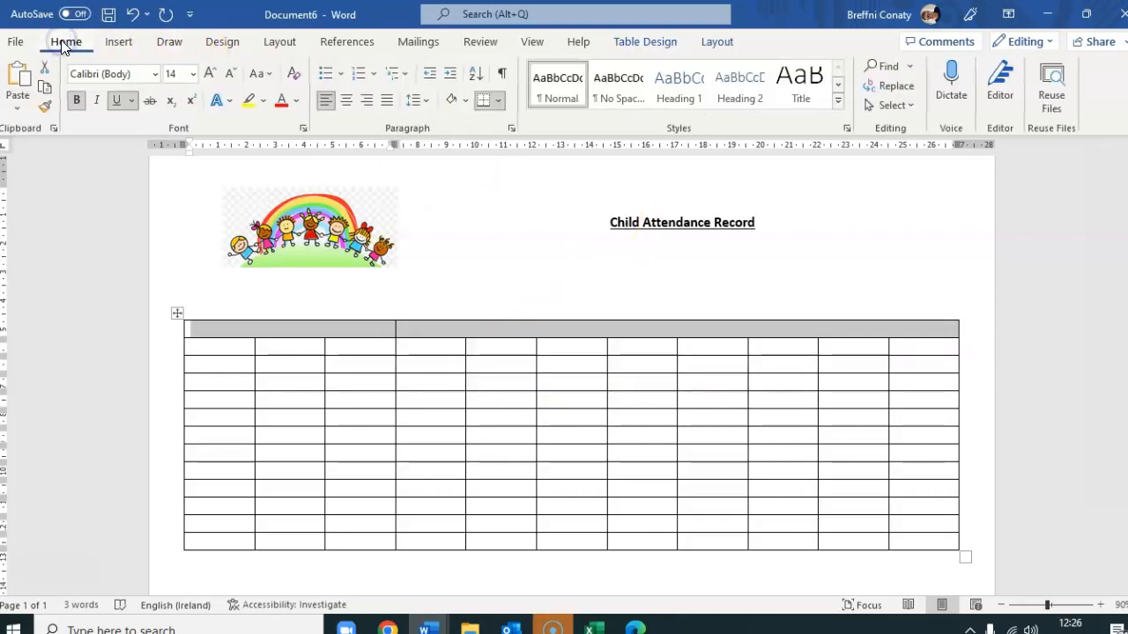
left_click(464, 102)
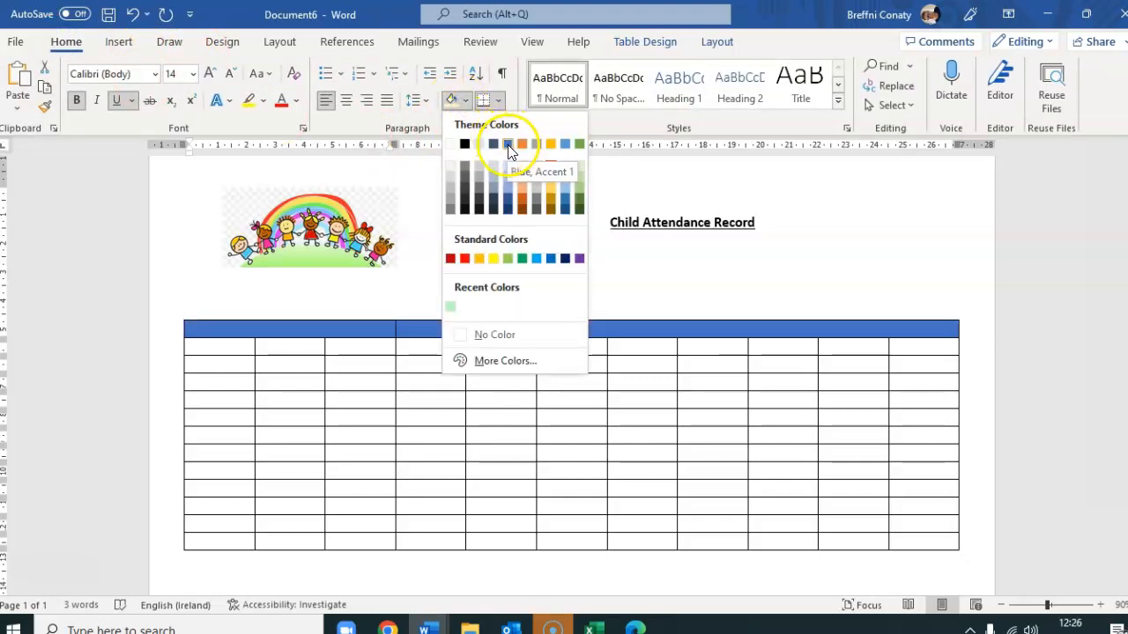
left_click(565, 146)
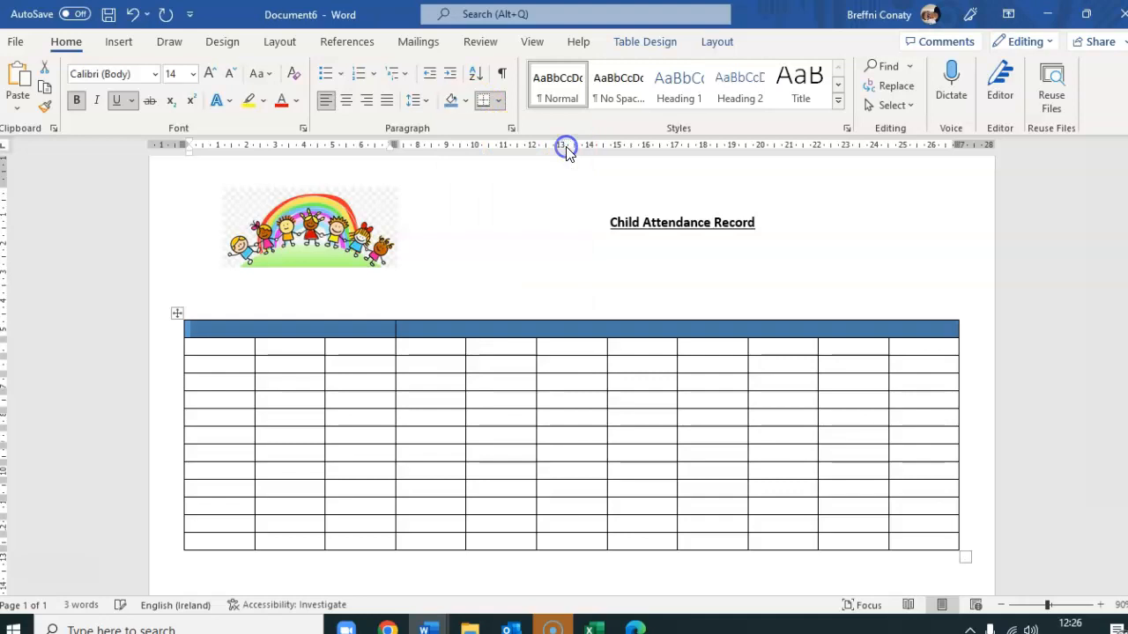
left_click(549, 434)
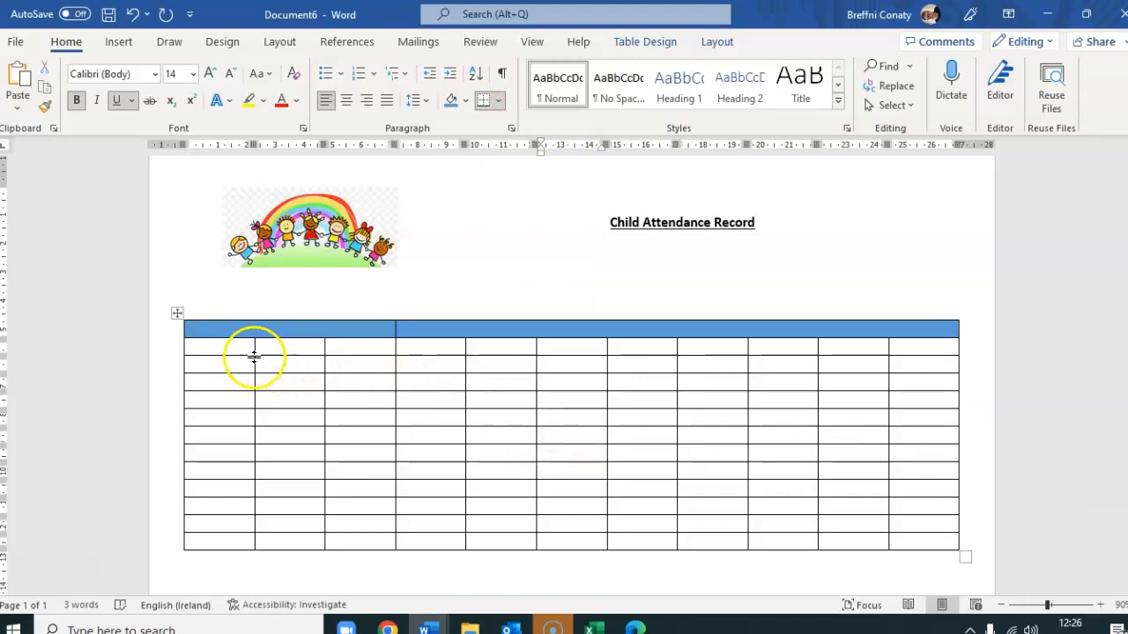
Shade all cells of the table's third row with the same blue as the top row
left_click(225, 361)
left_click_drag(246, 366, 916, 365)
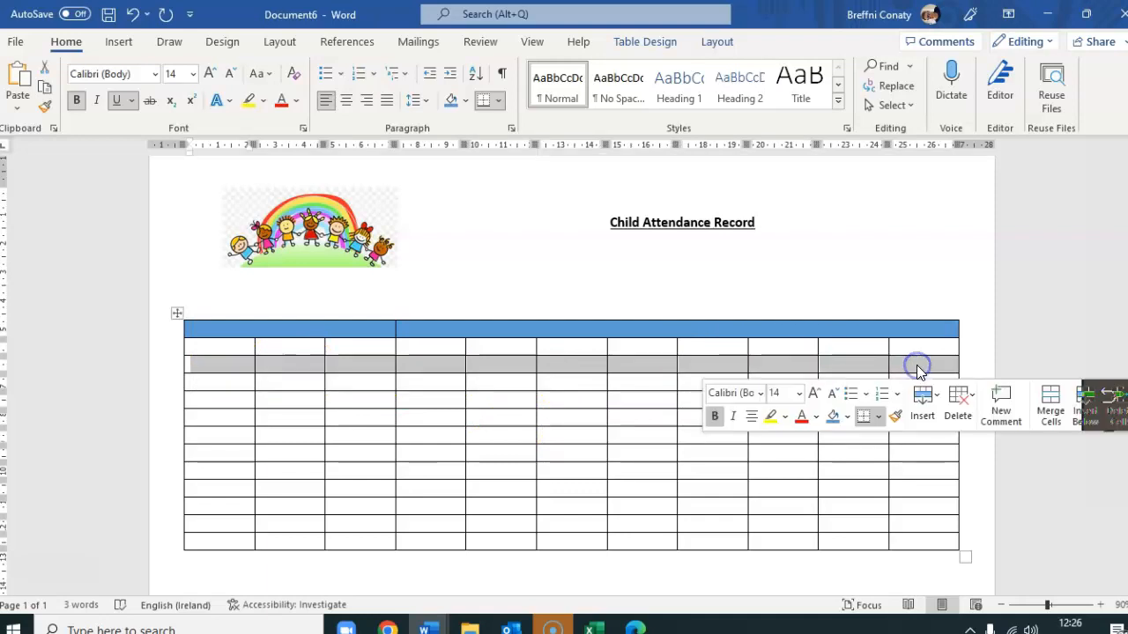
left_click(451, 100)
left_click(424, 389)
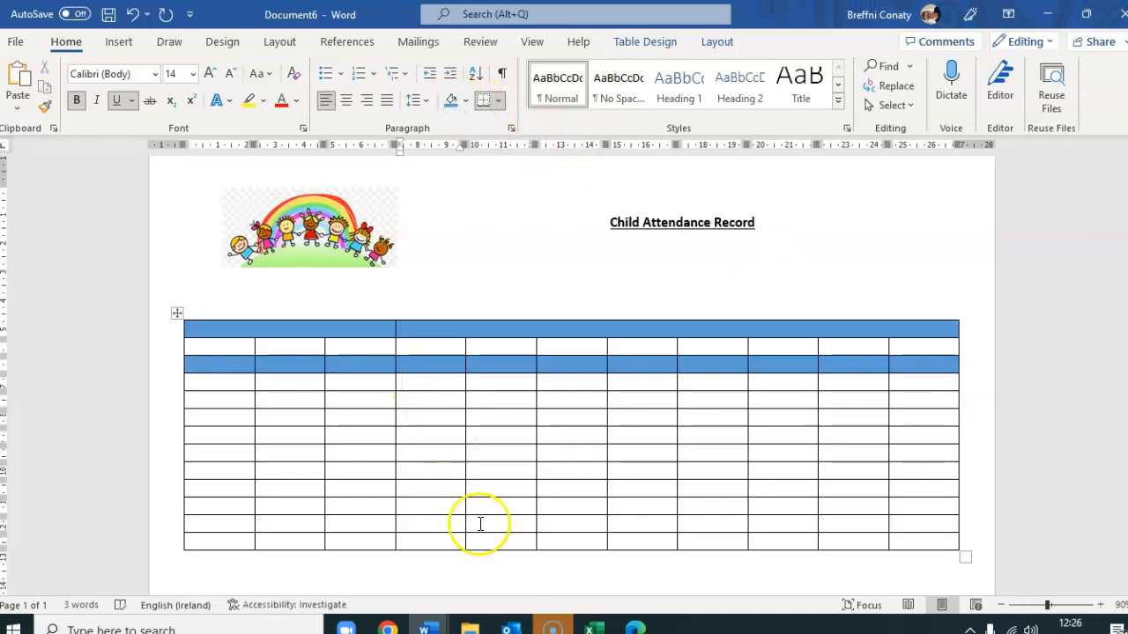
Check in Document1 how the weekday cells span the arrival and departure columns, and return to Document6
mouse_move(427, 628)
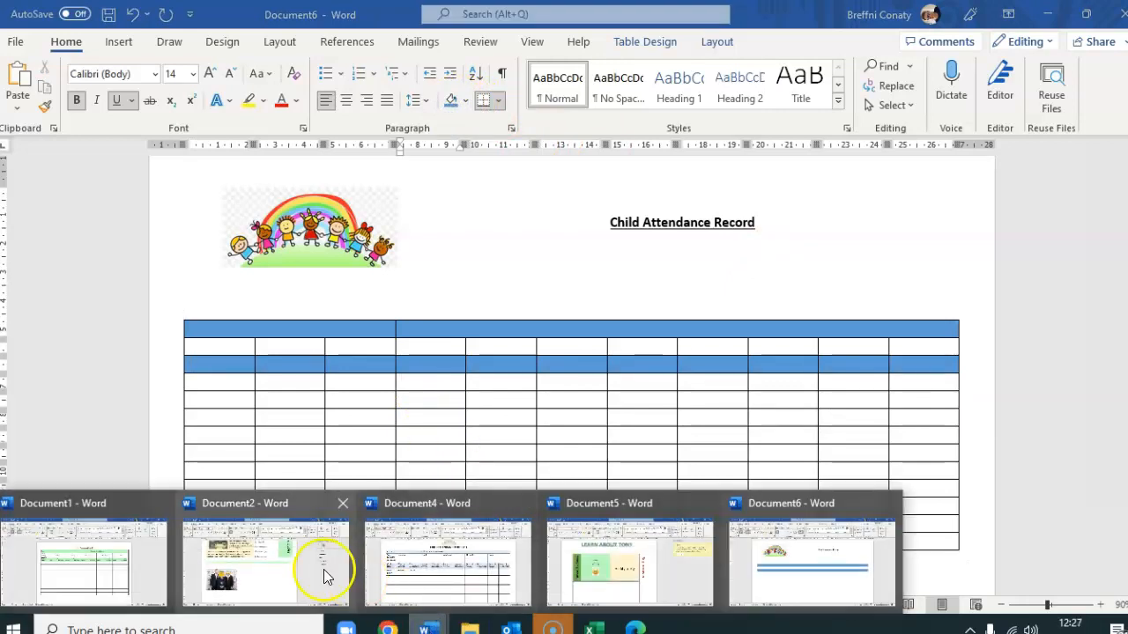
left_click(144, 564)
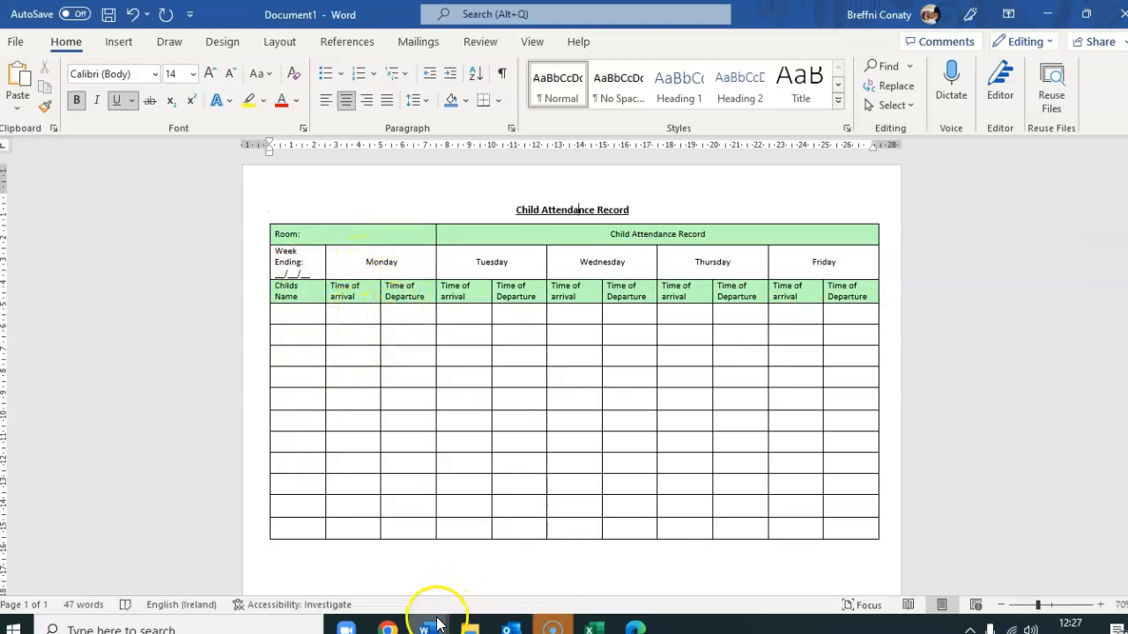
mouse_move(426, 627)
left_click(764, 538)
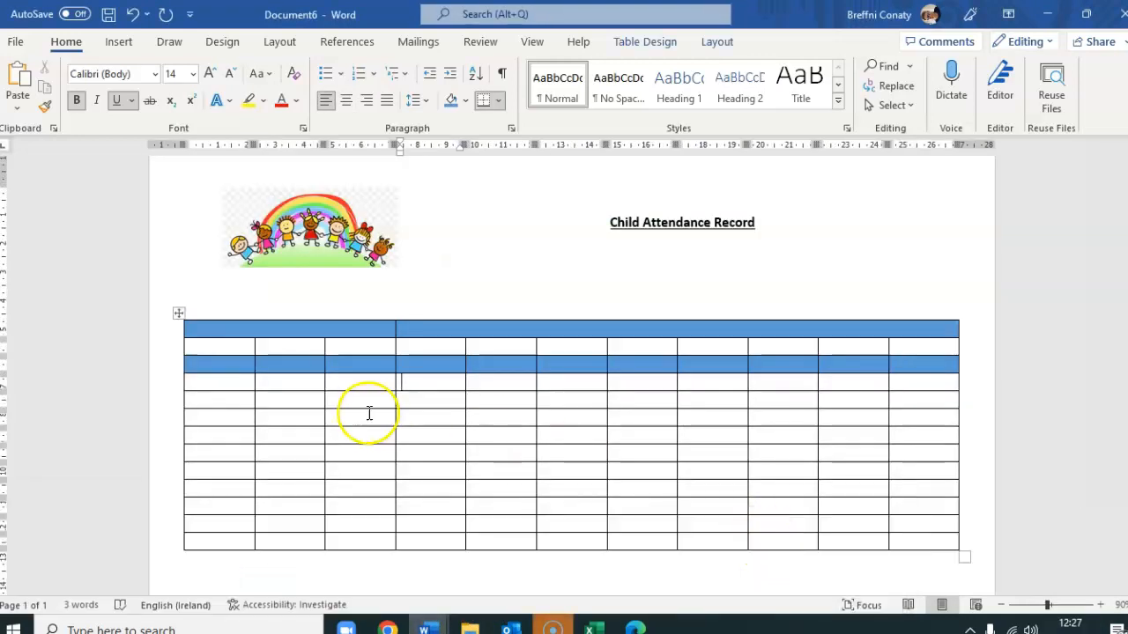
Merge the second row's cells after the first one in pairs, making five double-width weekday cells
left_click_drag(309, 344, 338, 344)
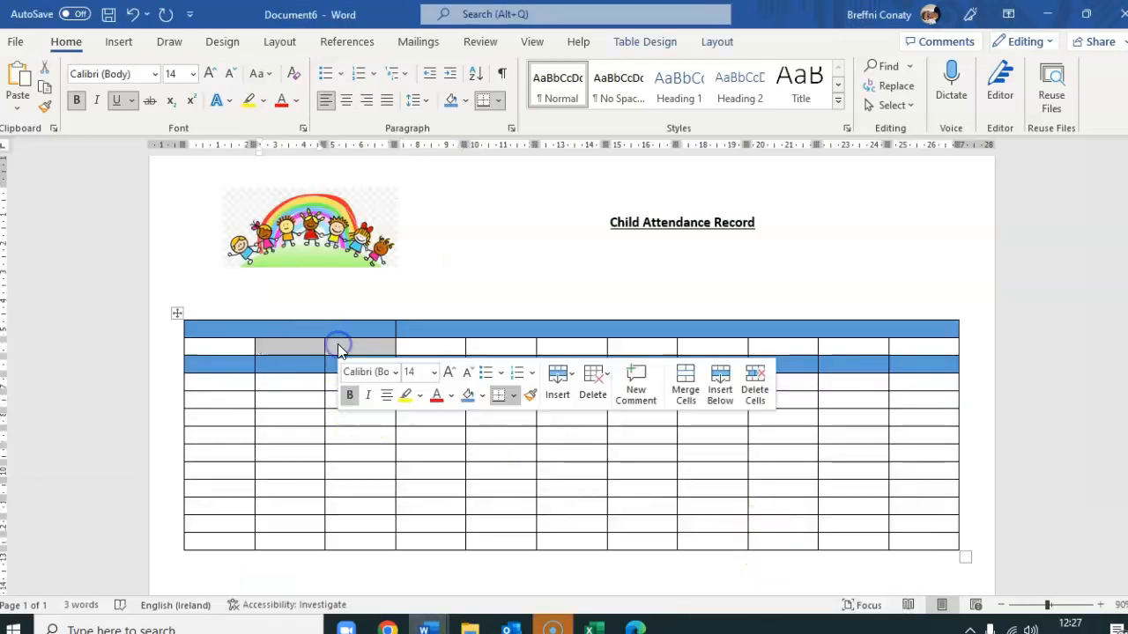
right_click(337, 344)
left_click(396, 231)
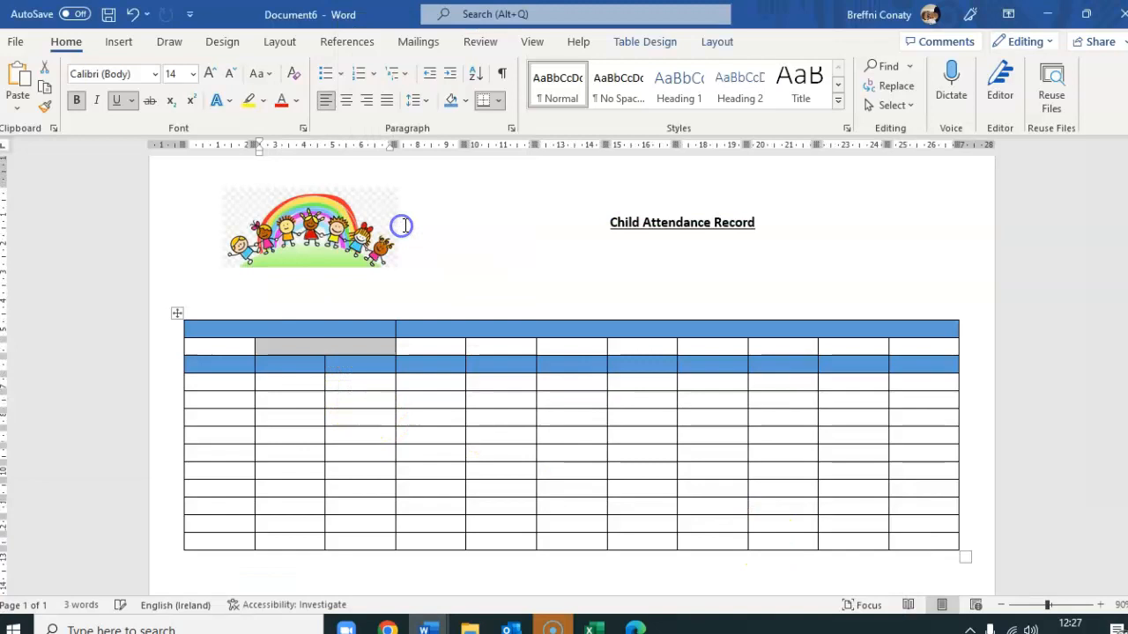
left_click_drag(485, 347, 457, 347)
right_click(458, 345)
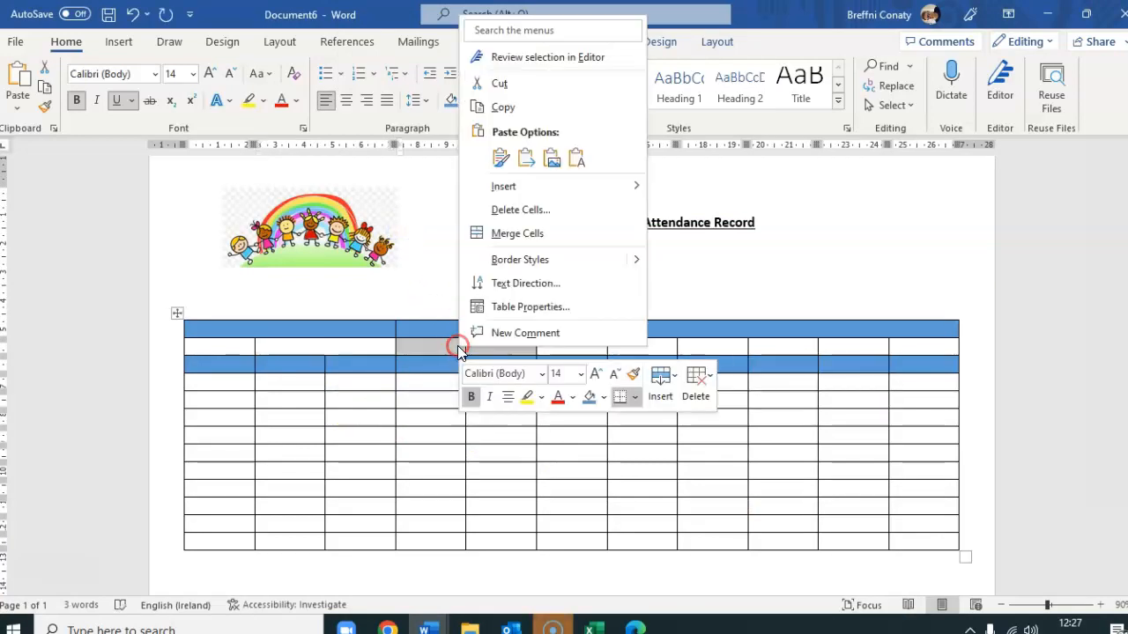
left_click(510, 230)
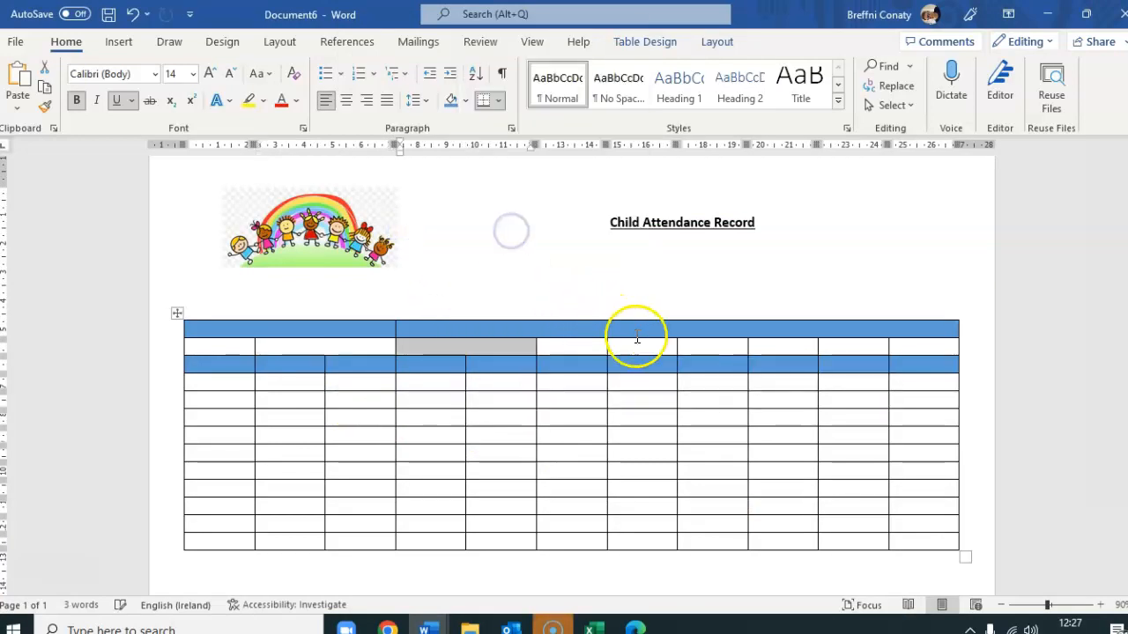
left_click_drag(637, 345, 597, 345)
right_click(596, 344)
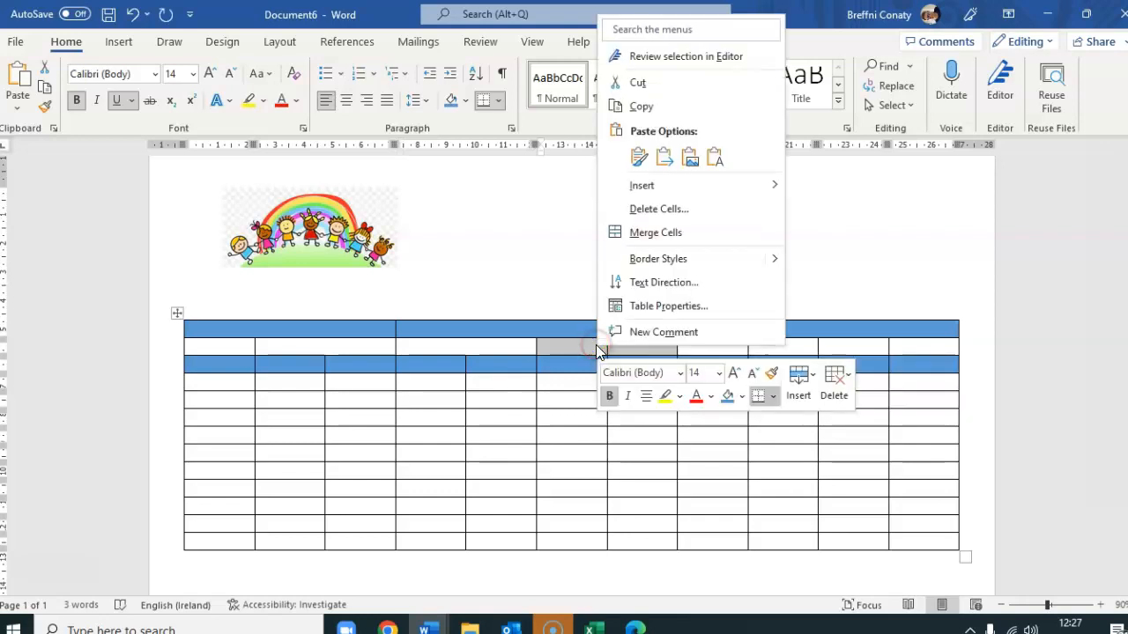
left_click(657, 227)
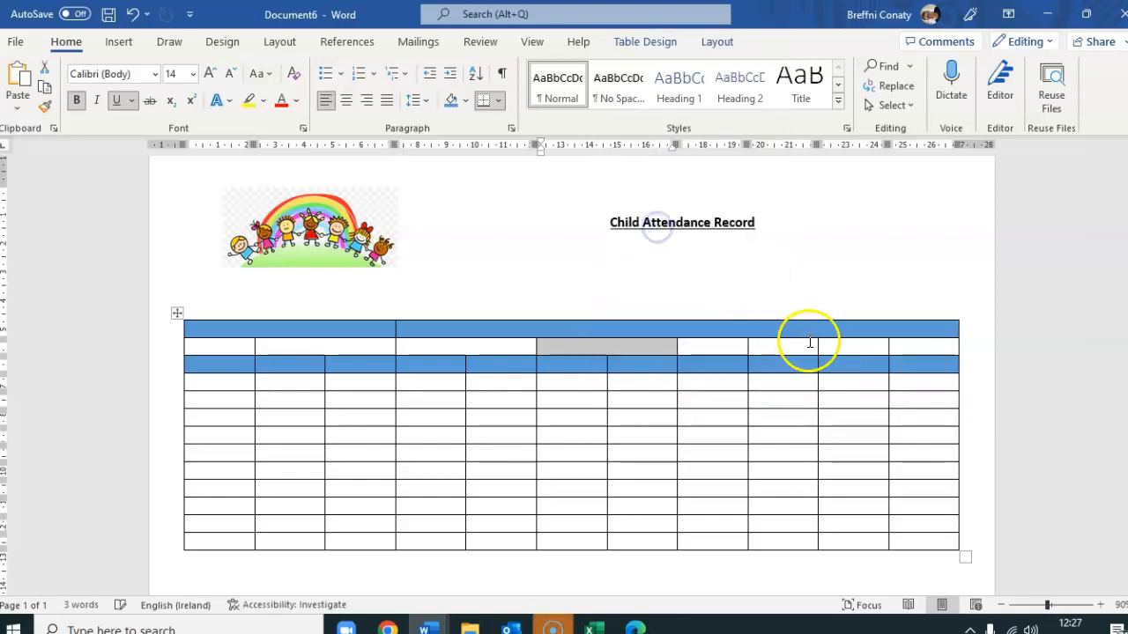
left_click_drag(768, 347, 743, 349)
right_click(743, 350)
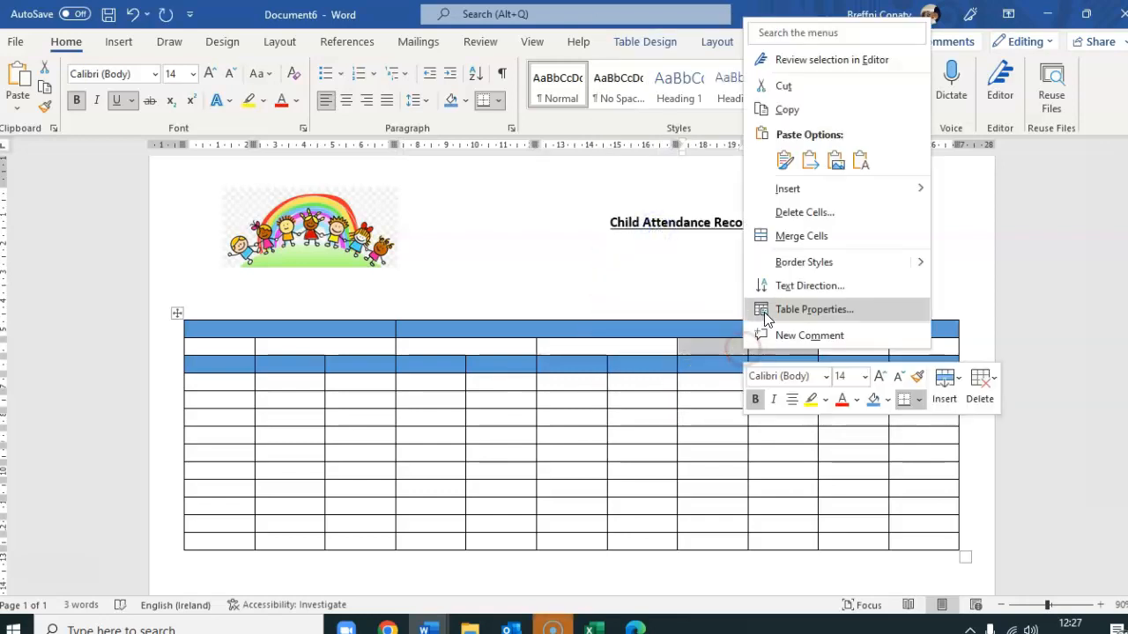
left_click(801, 236)
left_click_drag(912, 346, 879, 347)
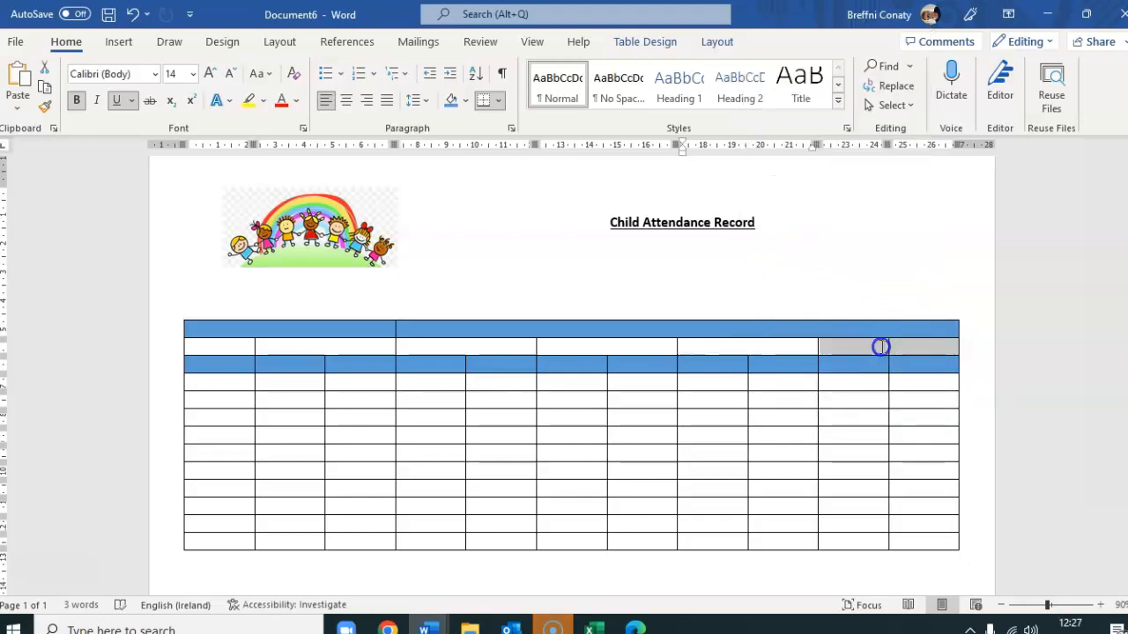
right_click(881, 348)
left_click(934, 240)
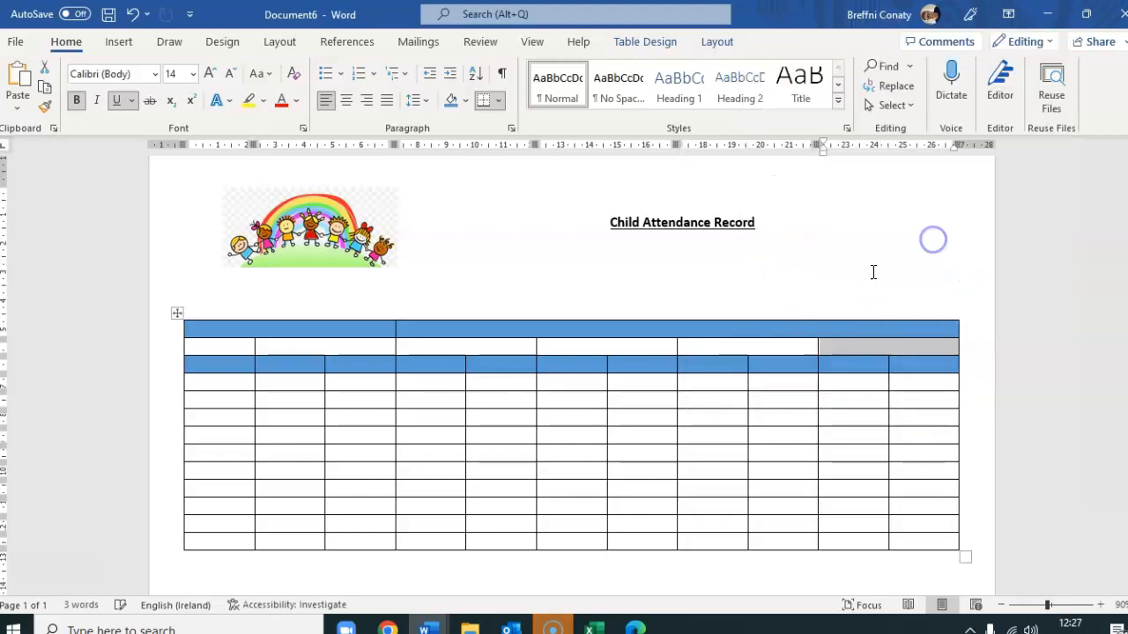
Enter "Room" and "Child Attendance Record" in the table's top row, and "Week Ending" with a "__/__/__" date line in the second row's first cell
left_click(637, 438)
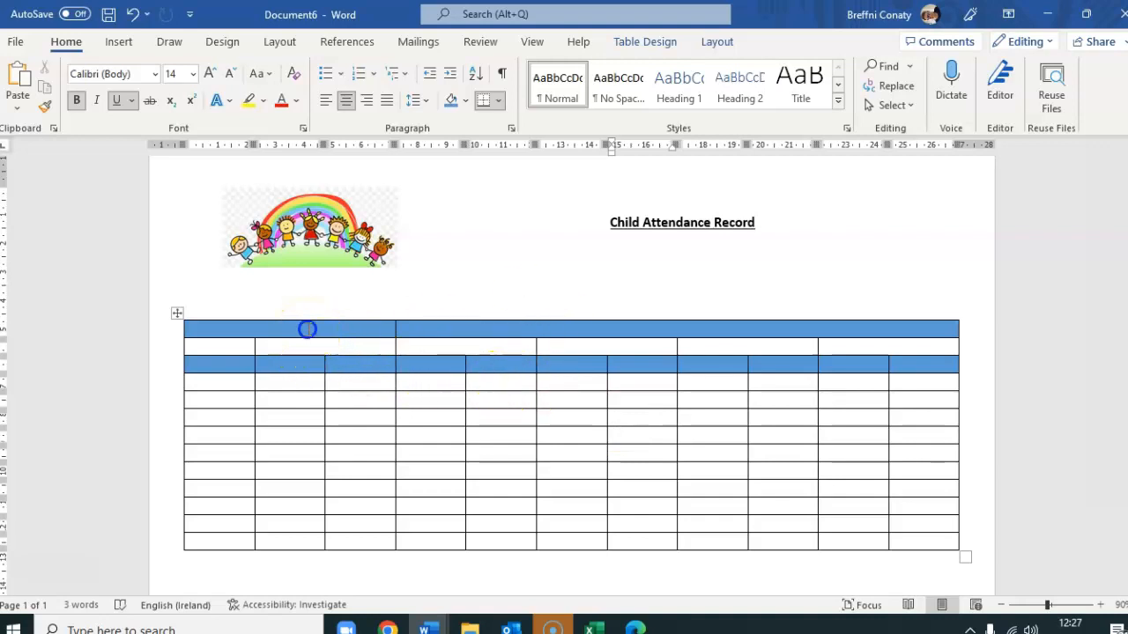
left_click(307, 329)
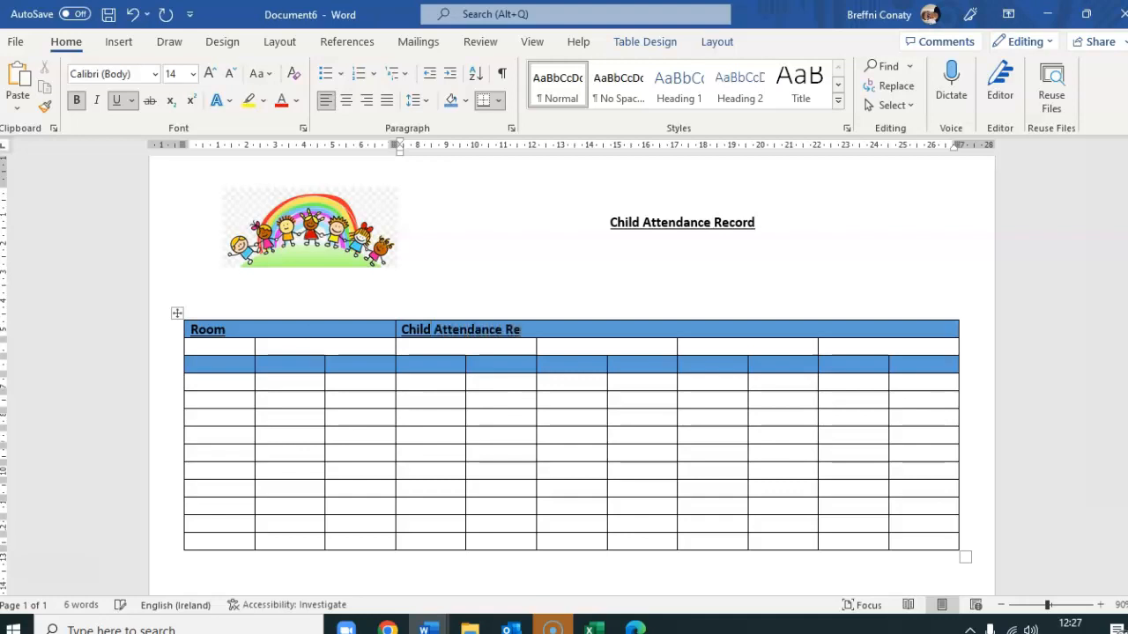
left_click(208, 346)
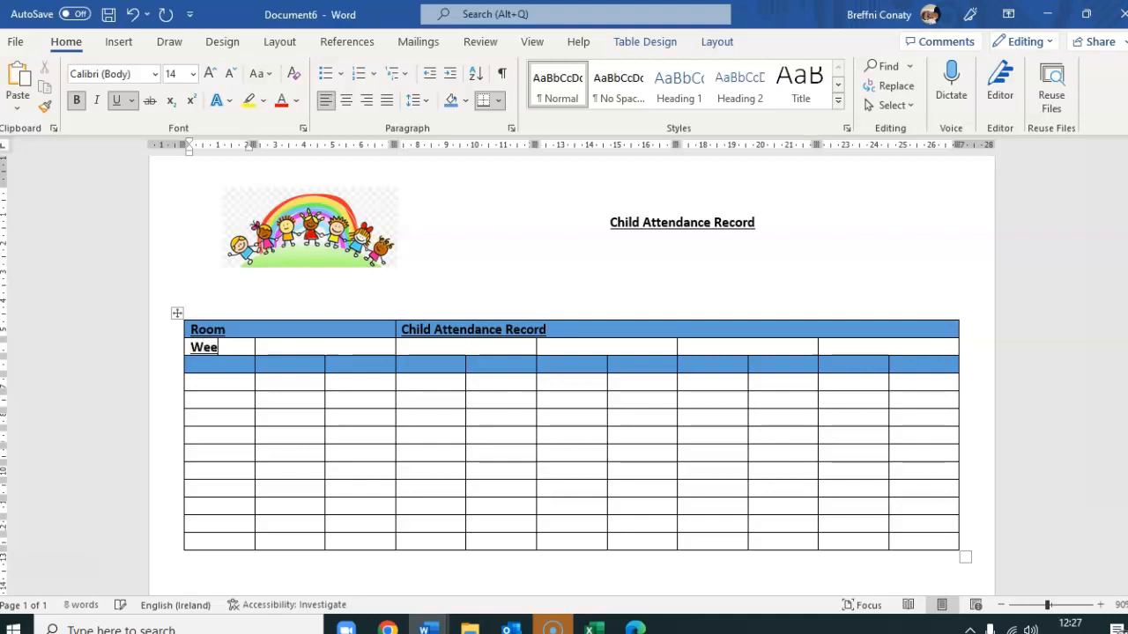
type("Week Ending")
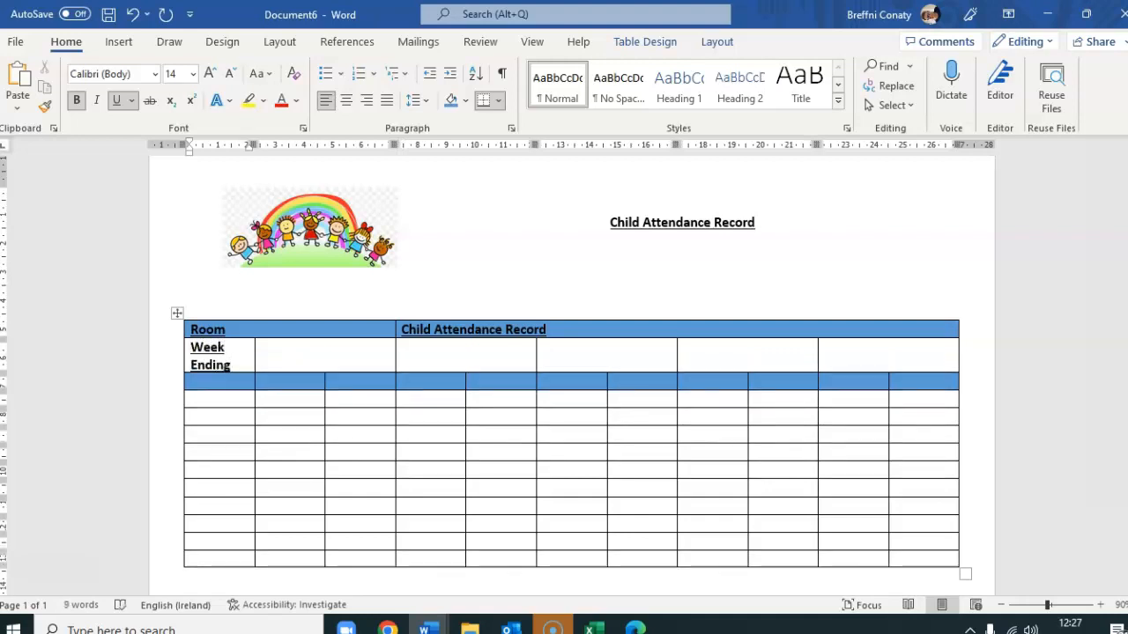
key("Return")
type("__/__/__")
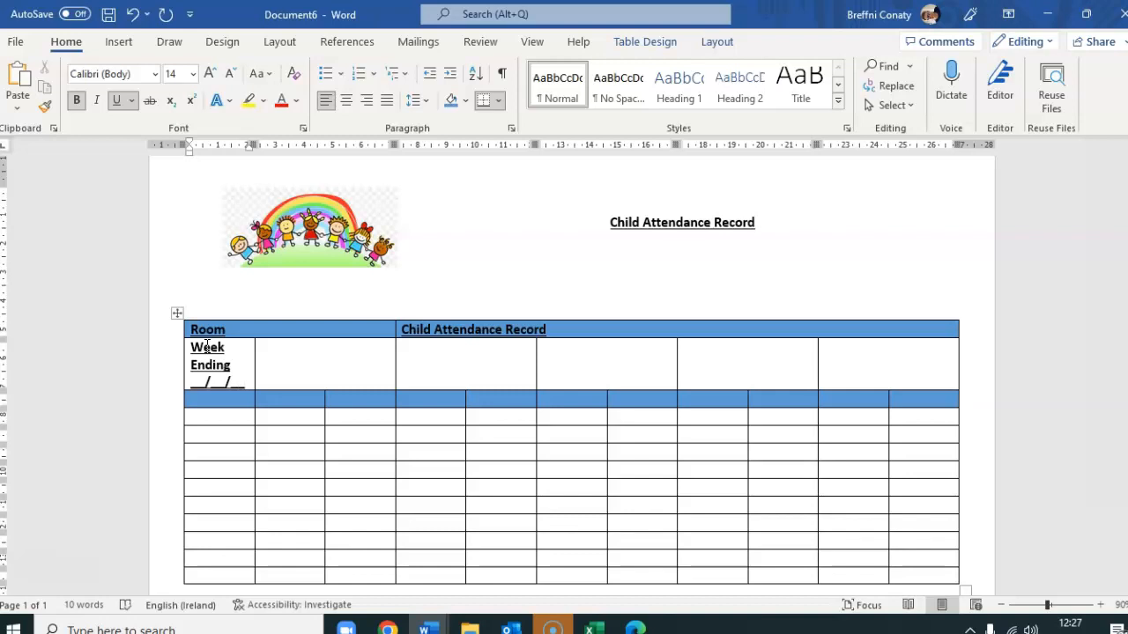
Fill the five double-width cells of the second row with the weekday names Monday to Friday
left_click(335, 355)
type("Monday")
key("Tab")
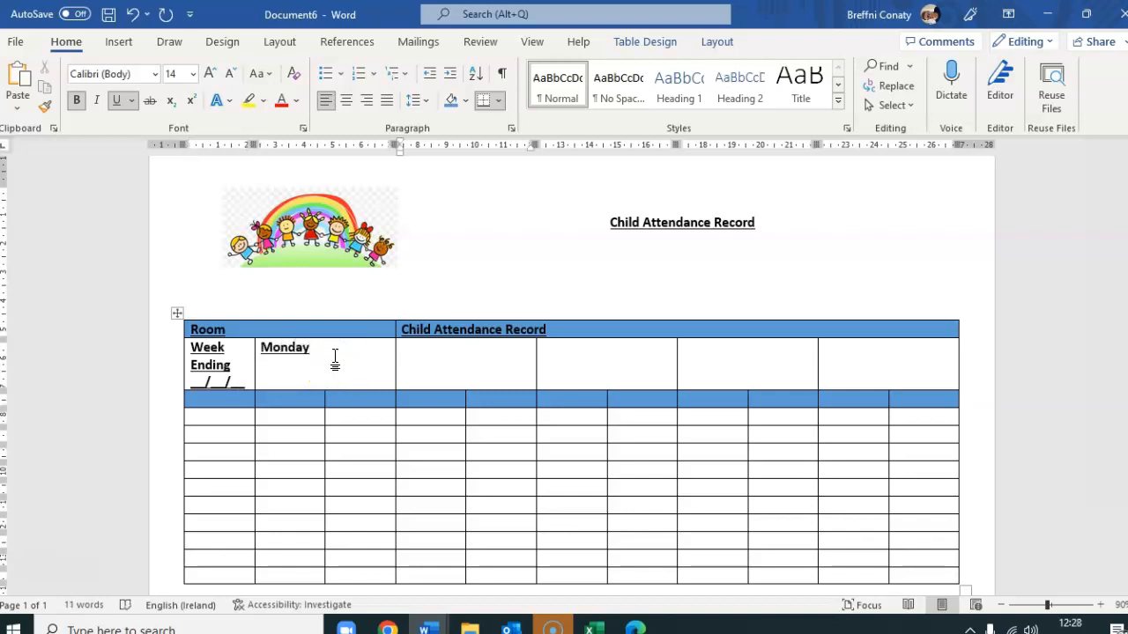
type("Tuesday")
key("Tab")
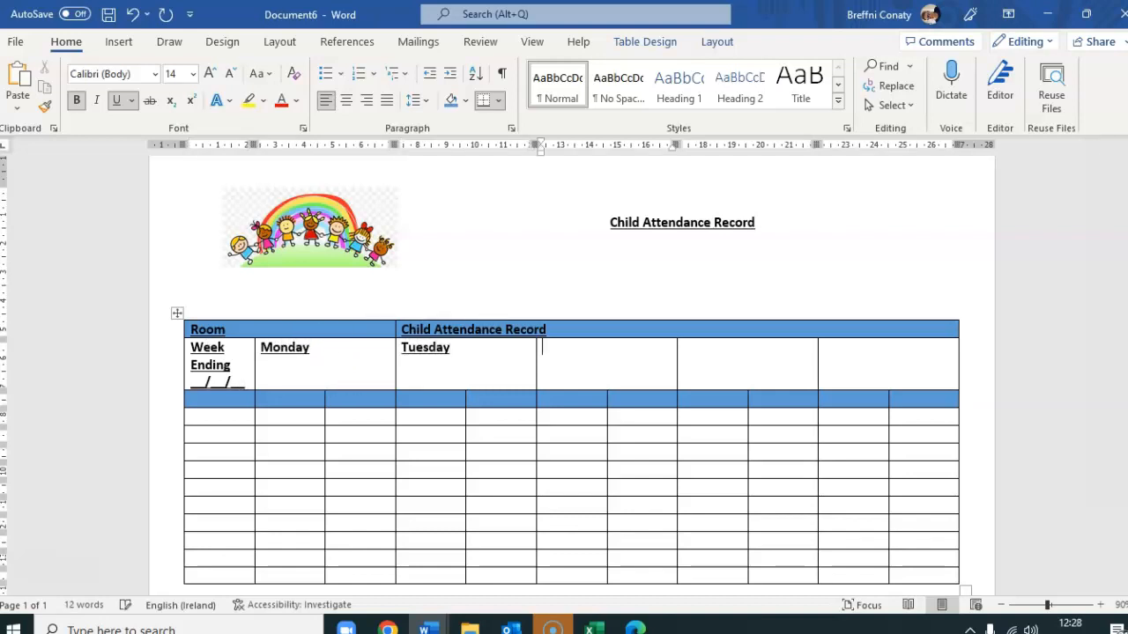
type("Wednesday")
key("Tab")
key("Tab")
type("F")
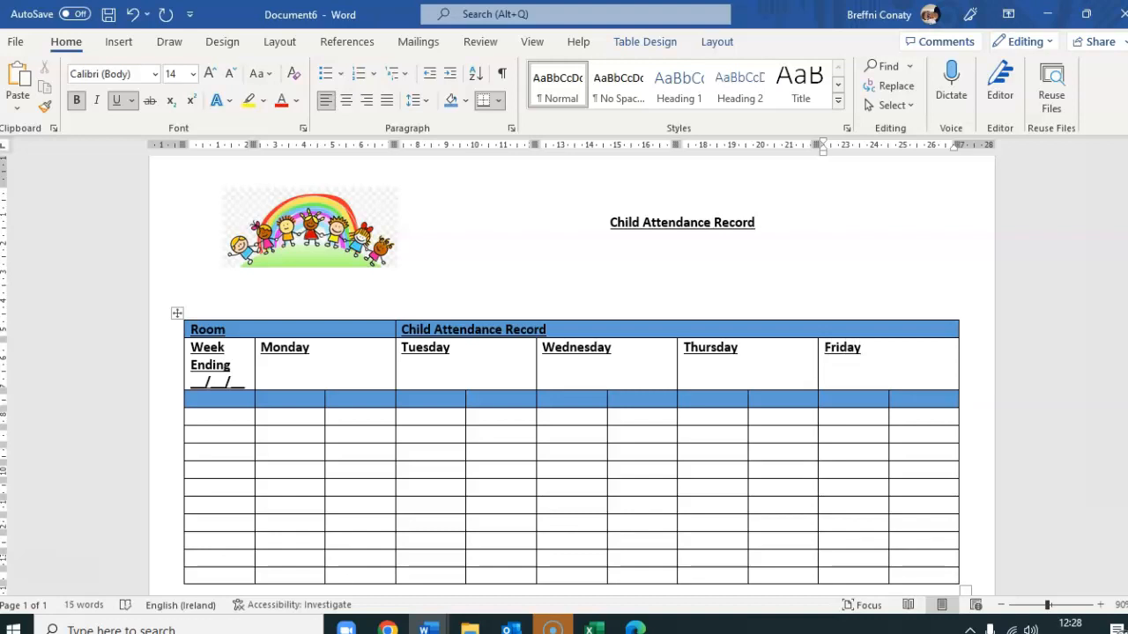
Enter the headings "Child Name", "Time of Arrival" and "Time of Departure" in the first three cells of the third row
left_click(216, 399)
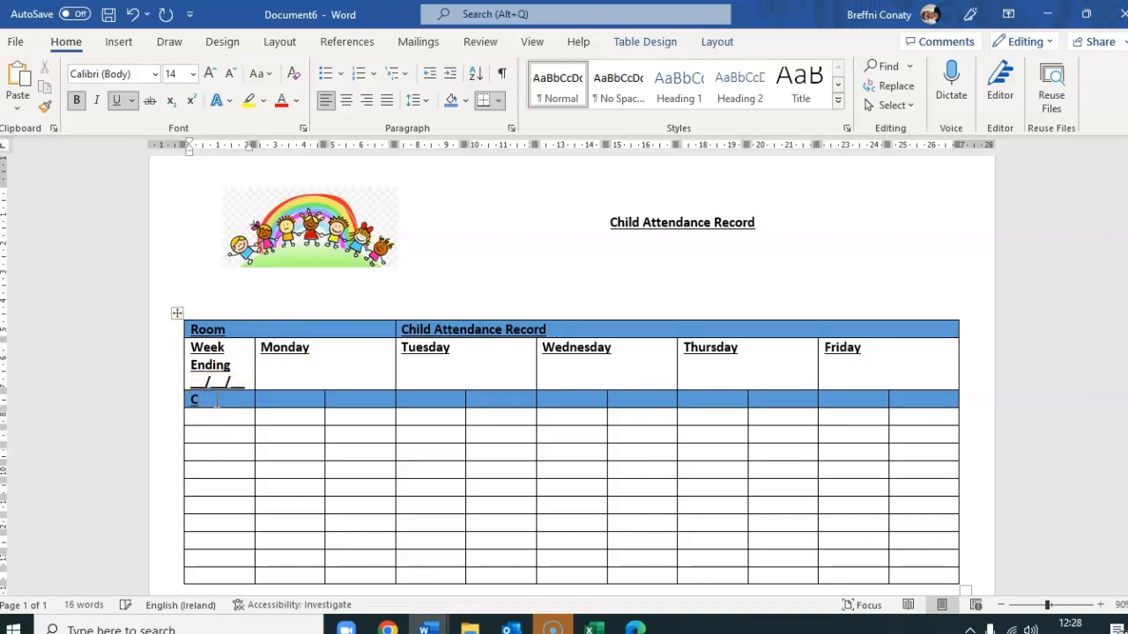
type("Child Name")
left_click(294, 411)
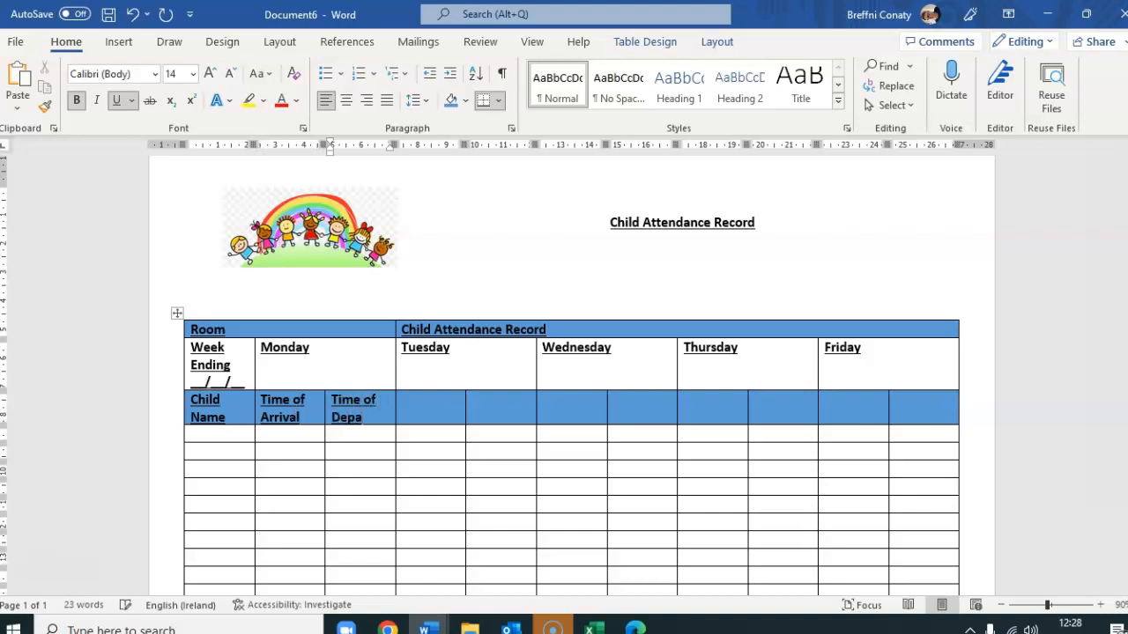
type("e")
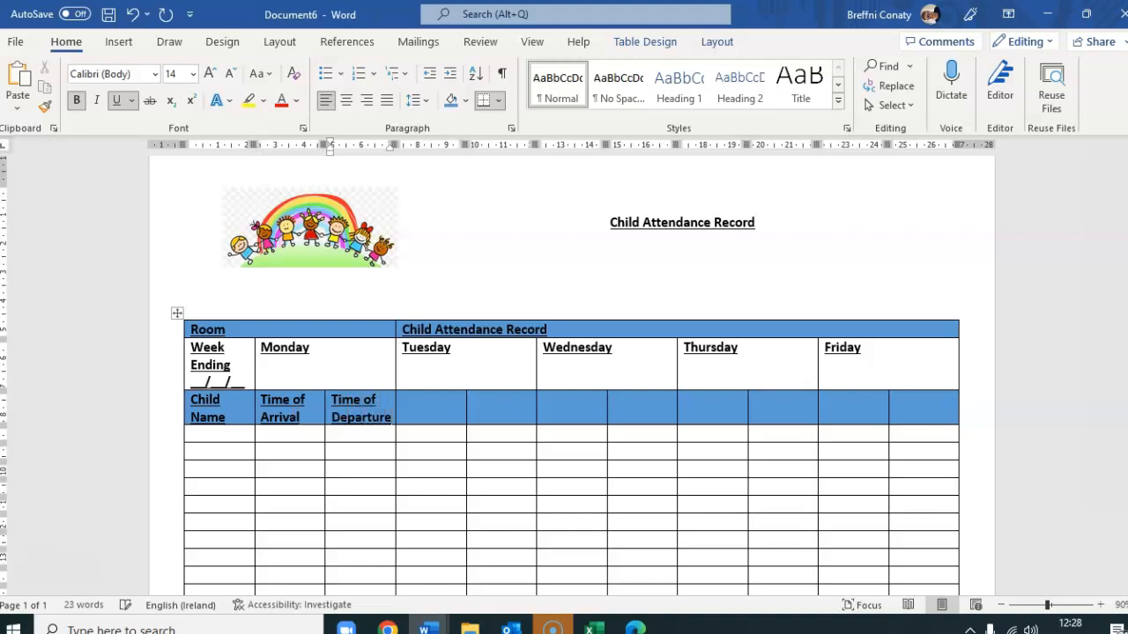
left_click(421, 550)
Remove the bold and underline formatting from all text in the table
left_click(177, 315)
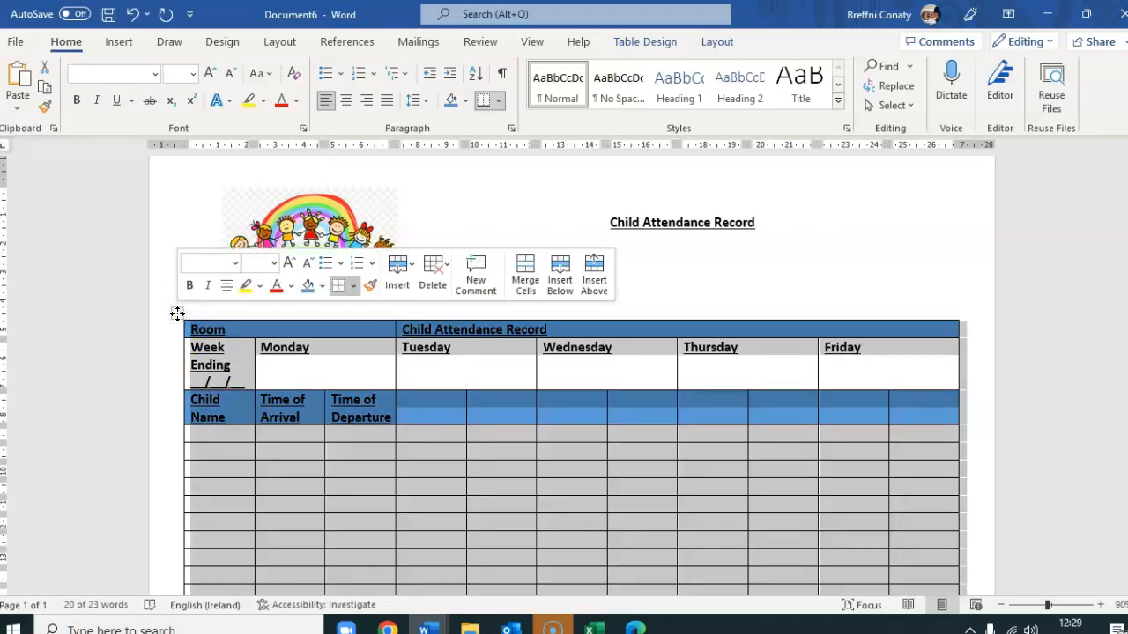
left_click(78, 100)
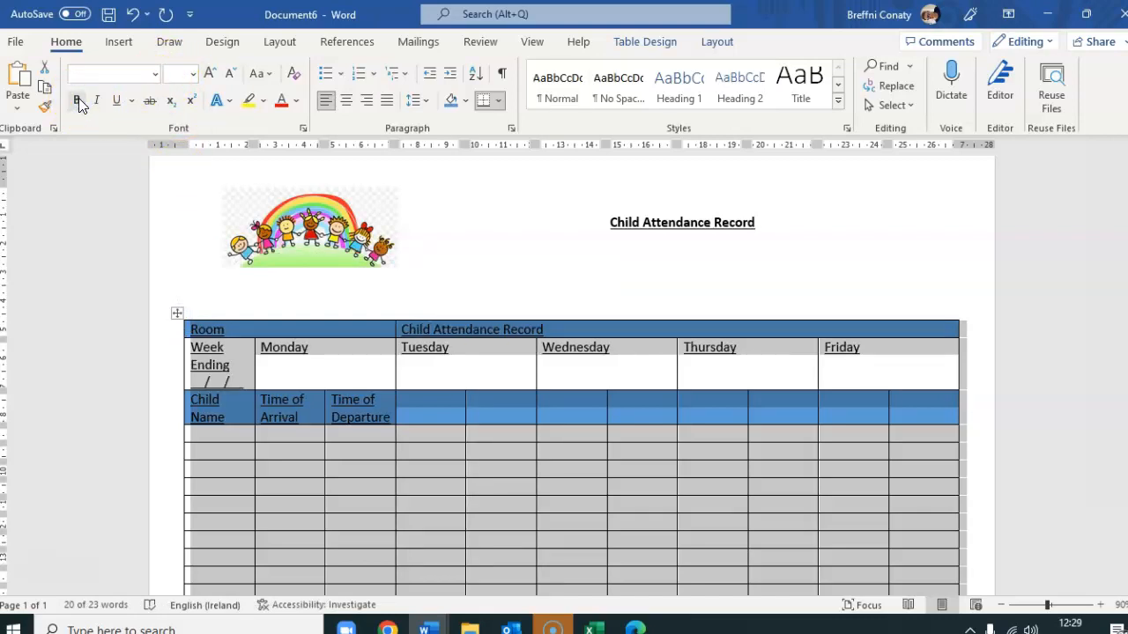
left_click(118, 102)
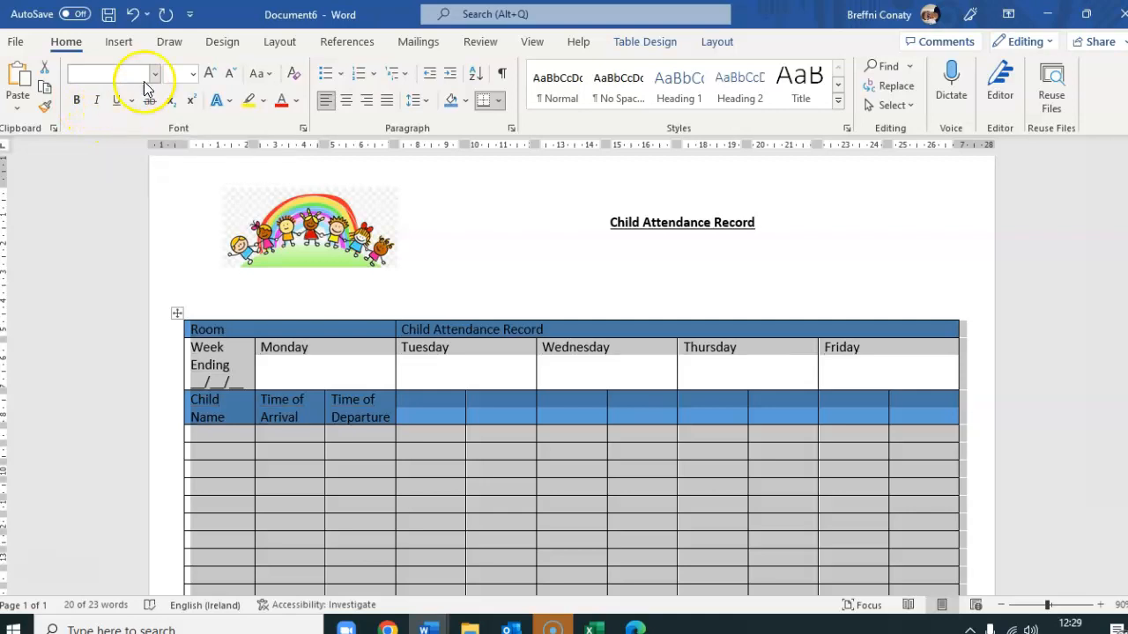
Set the whole table's text to size 12 in the Candara font
left_click(207, 74)
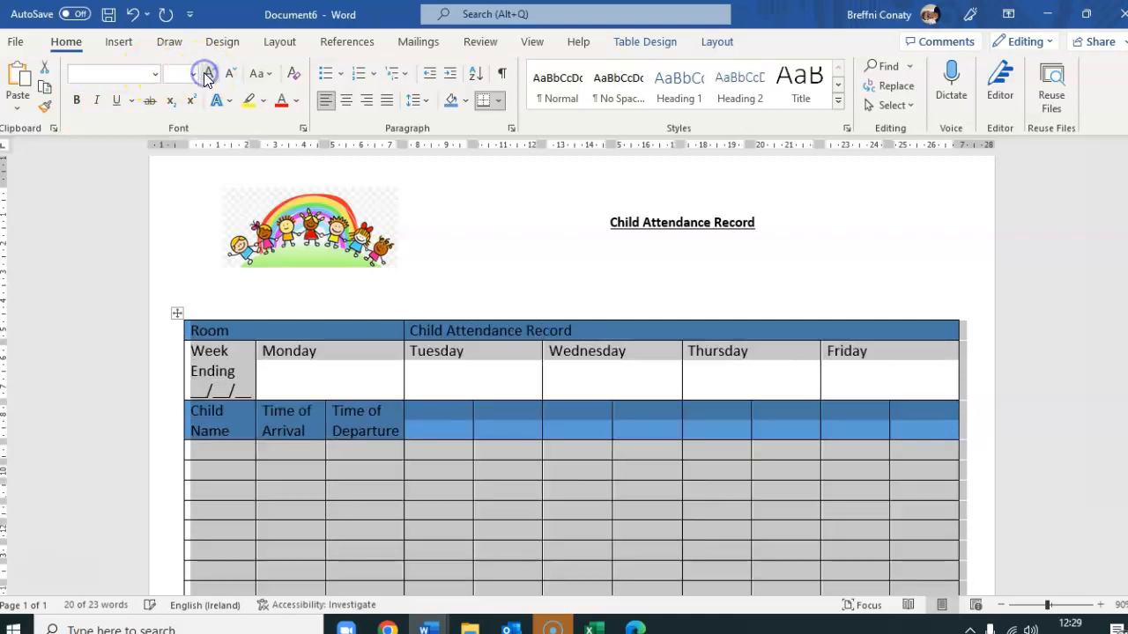
left_click(231, 77)
left_click(231, 76)
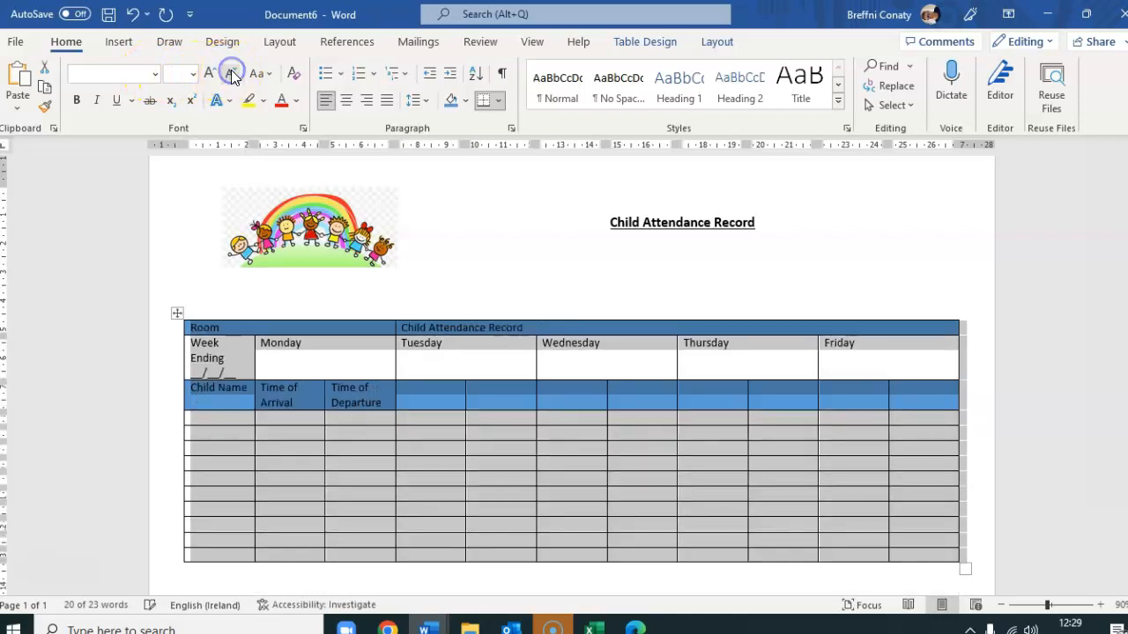
left_click(157, 75)
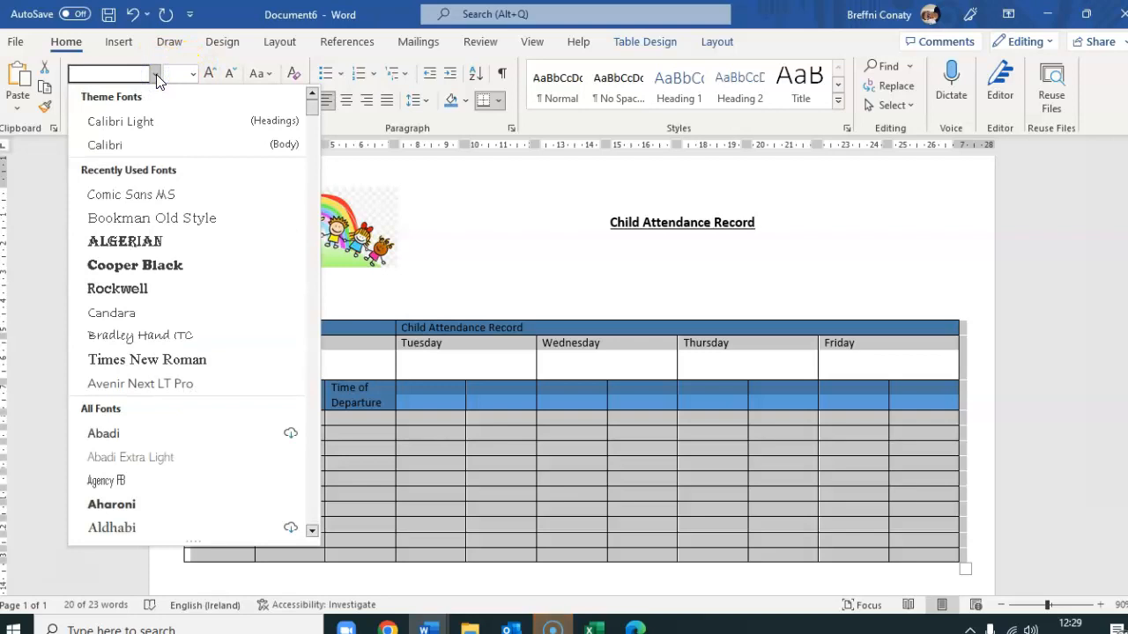
left_click(137, 313)
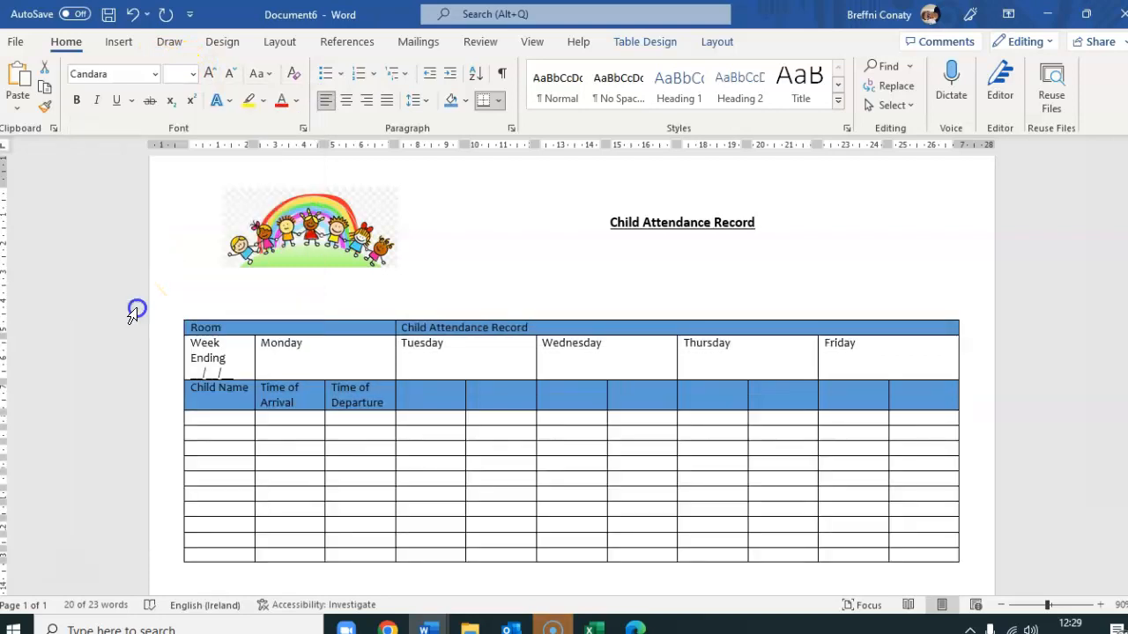
left_click(487, 463)
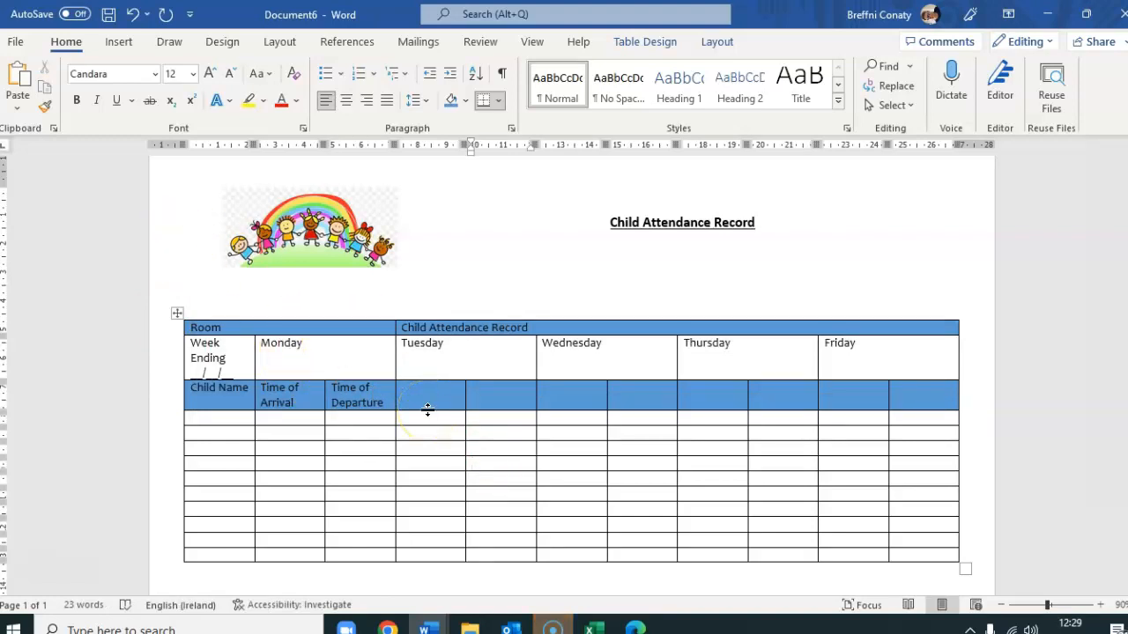
type("jkjk")
left_click(581, 509)
type("jkjkj")
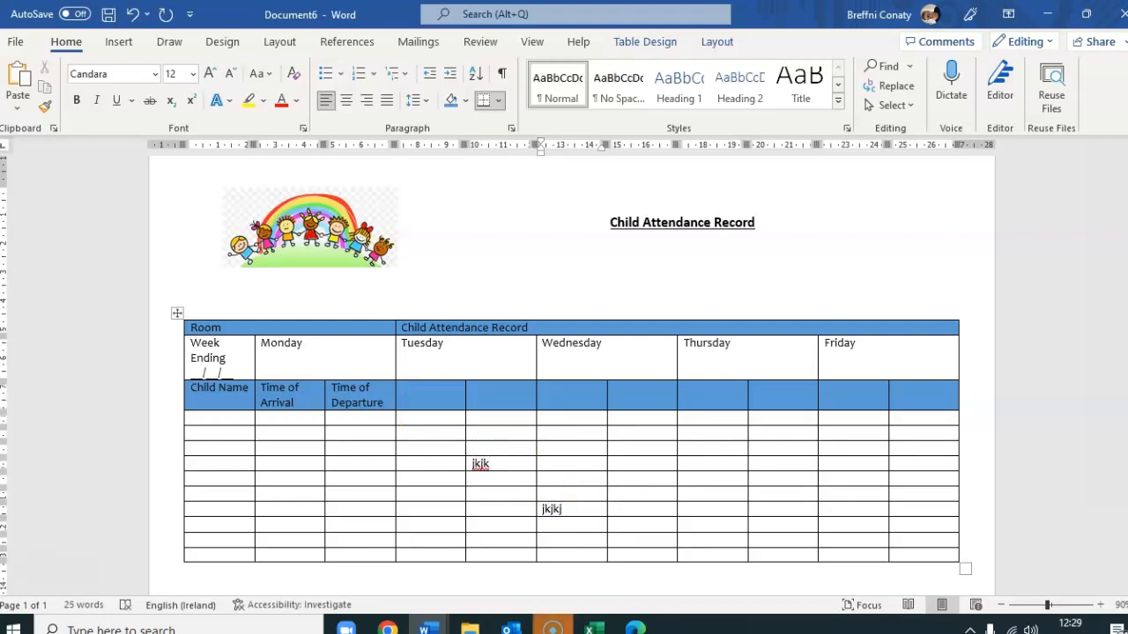
left_click(133, 14)
left_click(133, 14)
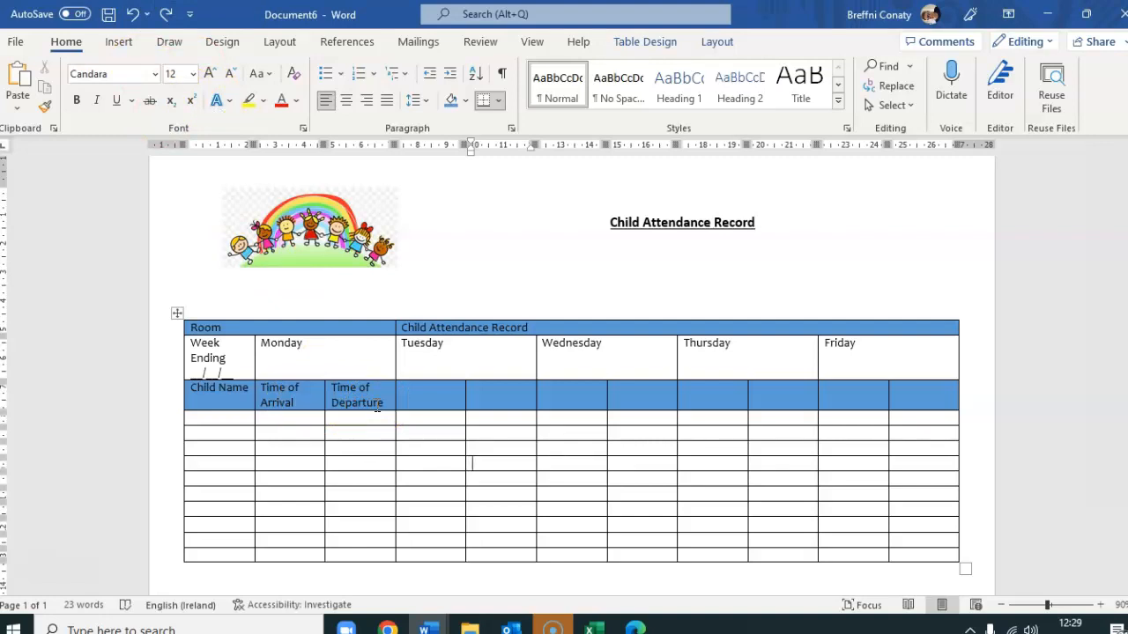
Copy Monday's "Time of Arrival" and "Time of Departure" headings into the third-row cells under Tuesday, Wednesday, Thursday and Friday
left_click_drag(378, 405, 304, 401)
key("ctrl+c")
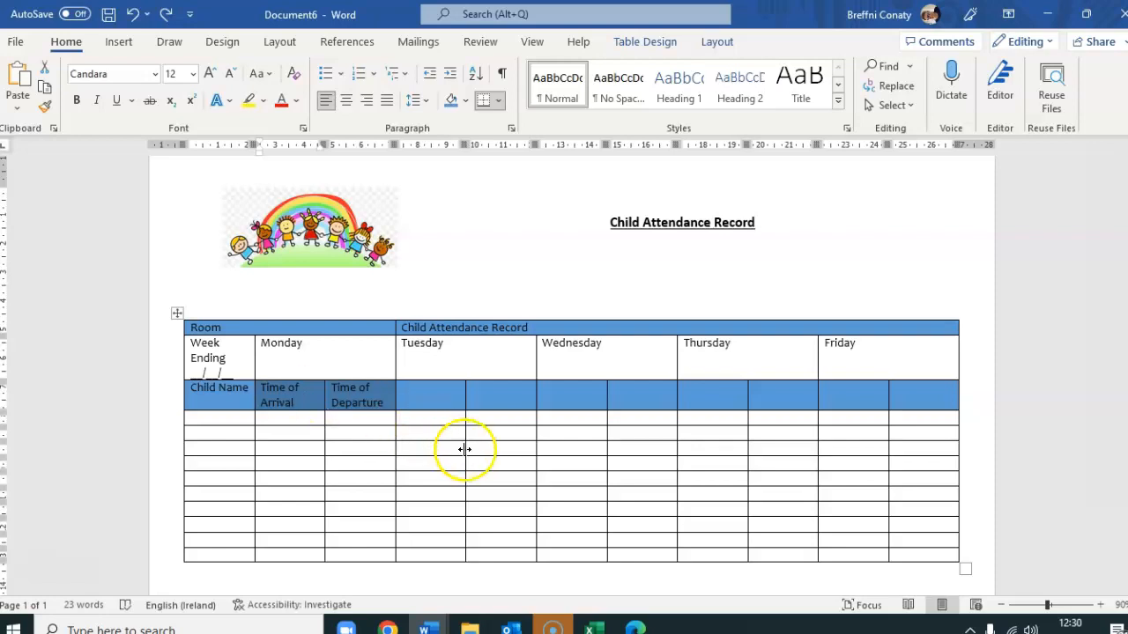
left_click_drag(496, 406, 452, 398)
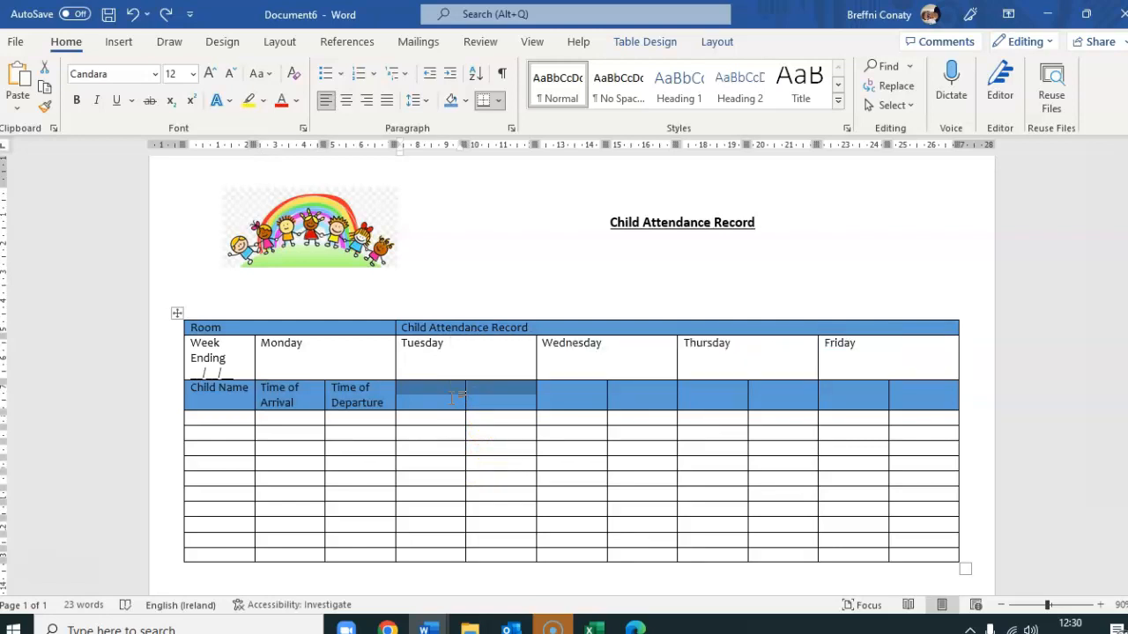
key("ctrl+v")
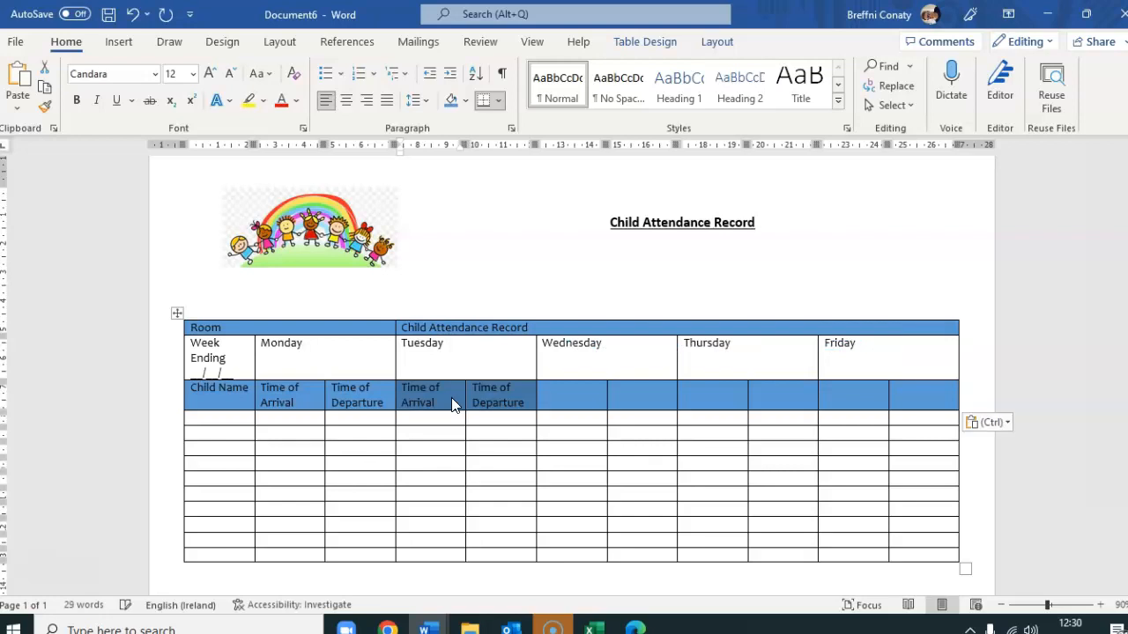
left_click_drag(574, 403, 619, 396)
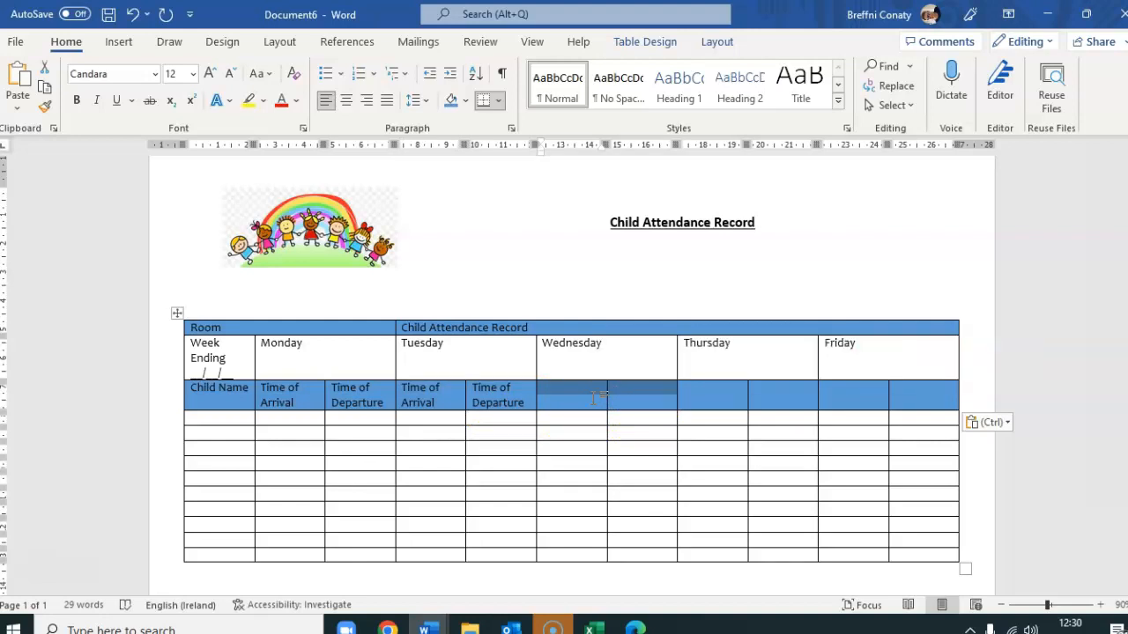
key("ctrl+v")
left_click_drag(759, 401, 733, 398)
key("ctrl+v")
left_click_drag(898, 403, 870, 401)
key("ctrl+v")
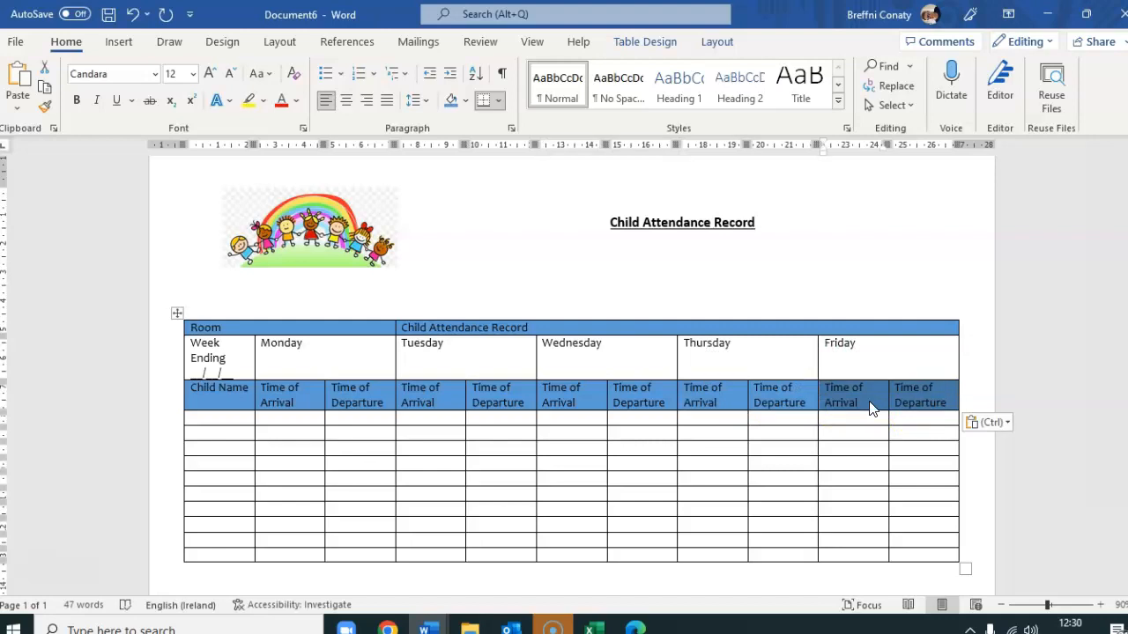
Check in Document1 how the table's header text is aligned within its cells, and return to Document6
left_click(431, 627)
left_click(131, 566)
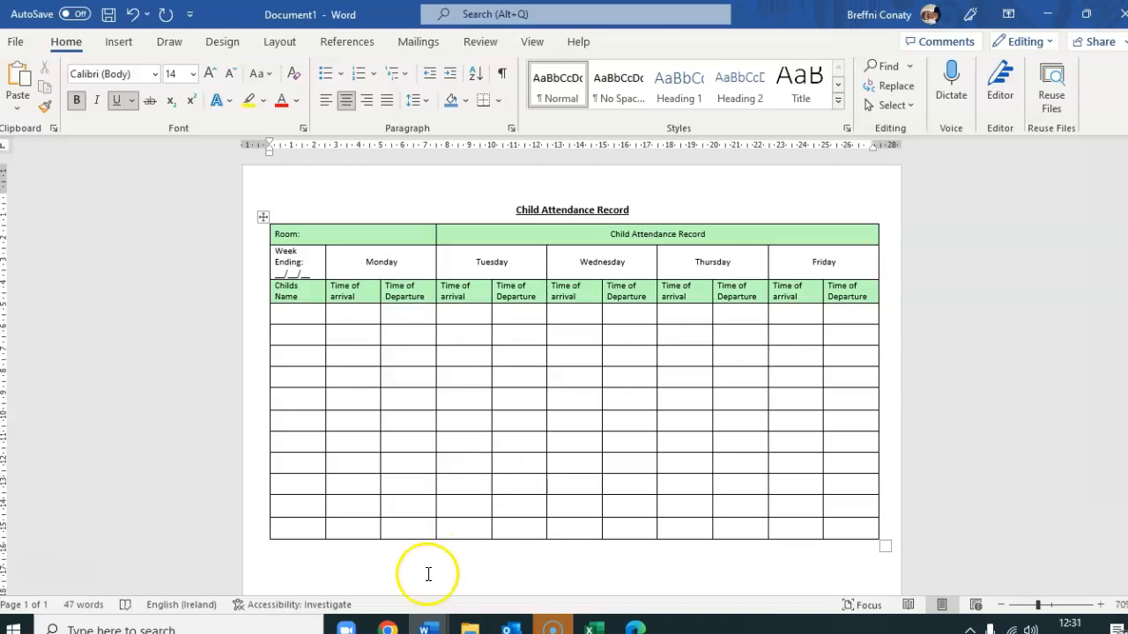
mouse_move(427, 627)
left_click(769, 581)
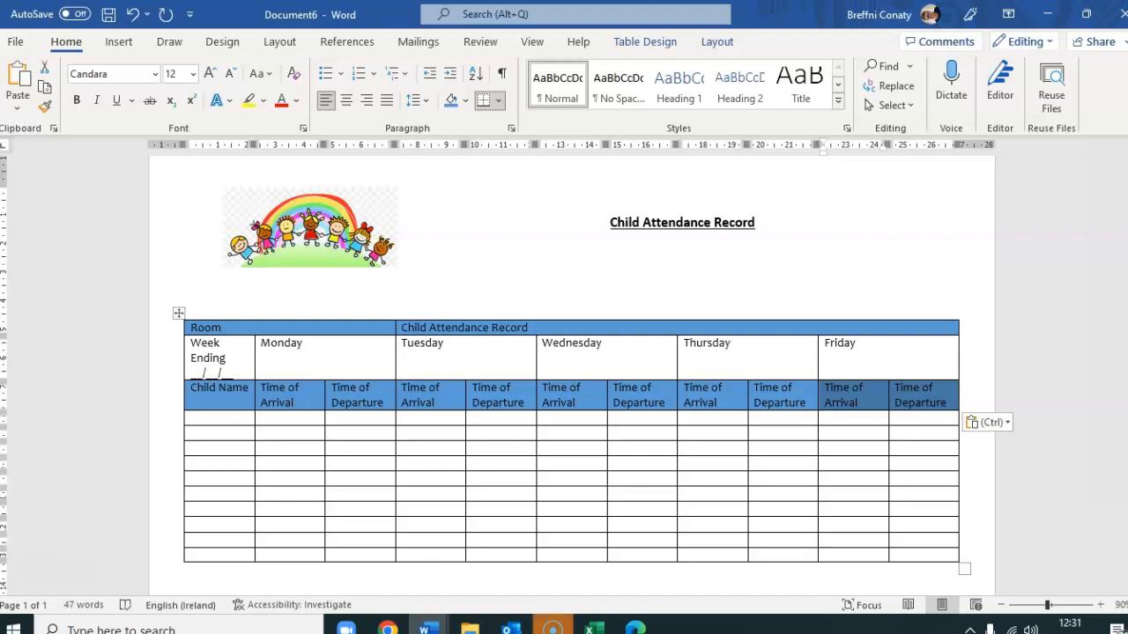
Centre the text vertically in all cells of the attendance table
scroll(571, 370, "down", 2)
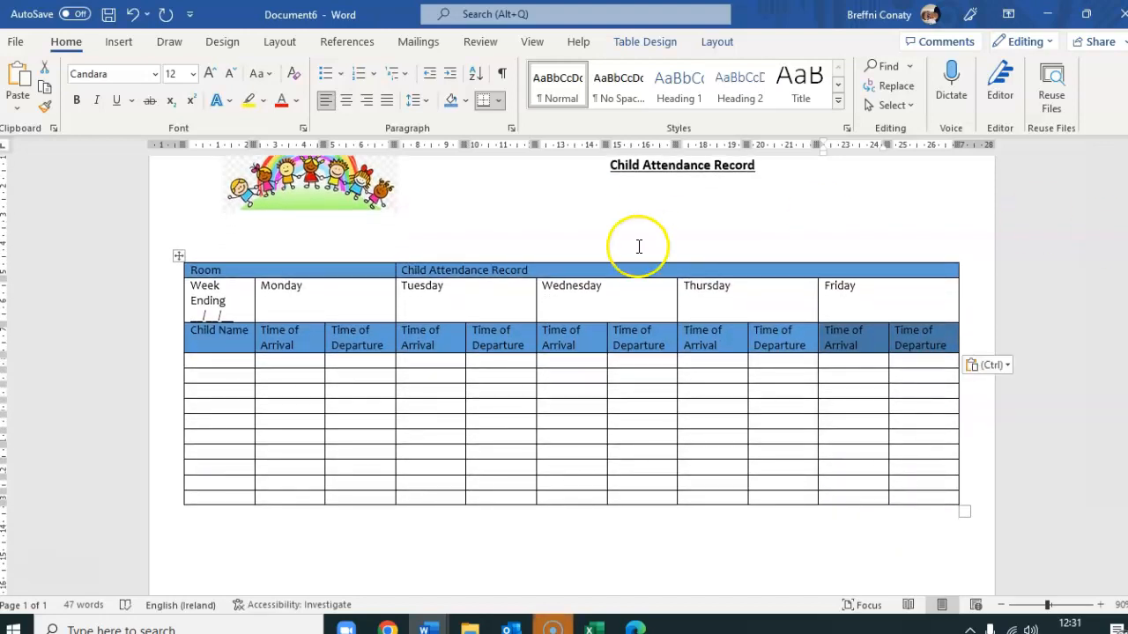
left_click(181, 256)
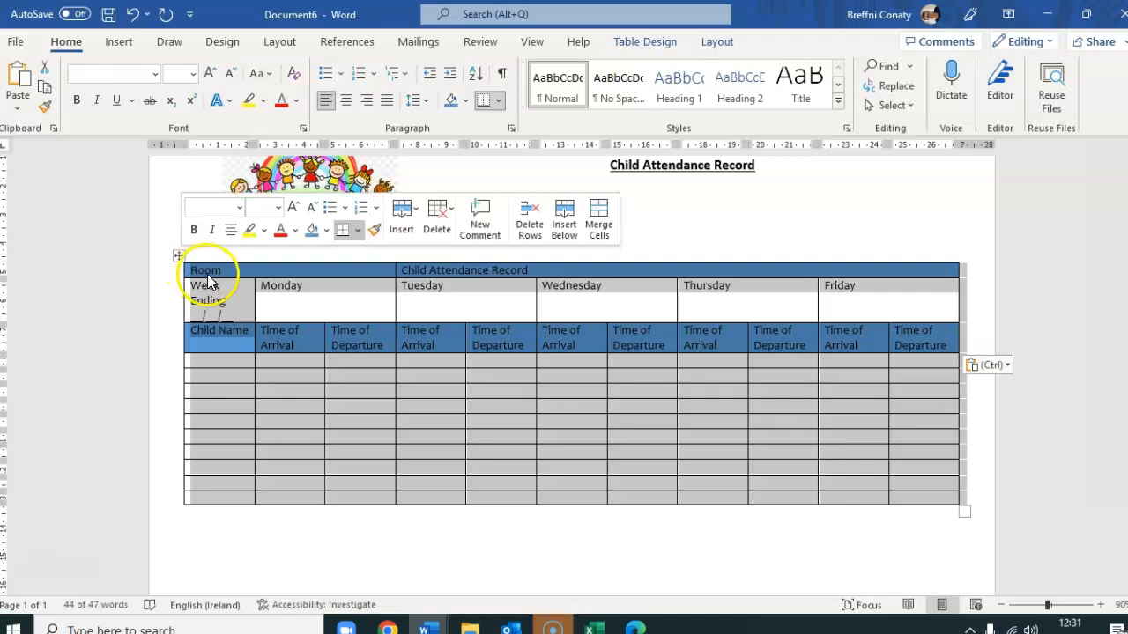
right_click(216, 284)
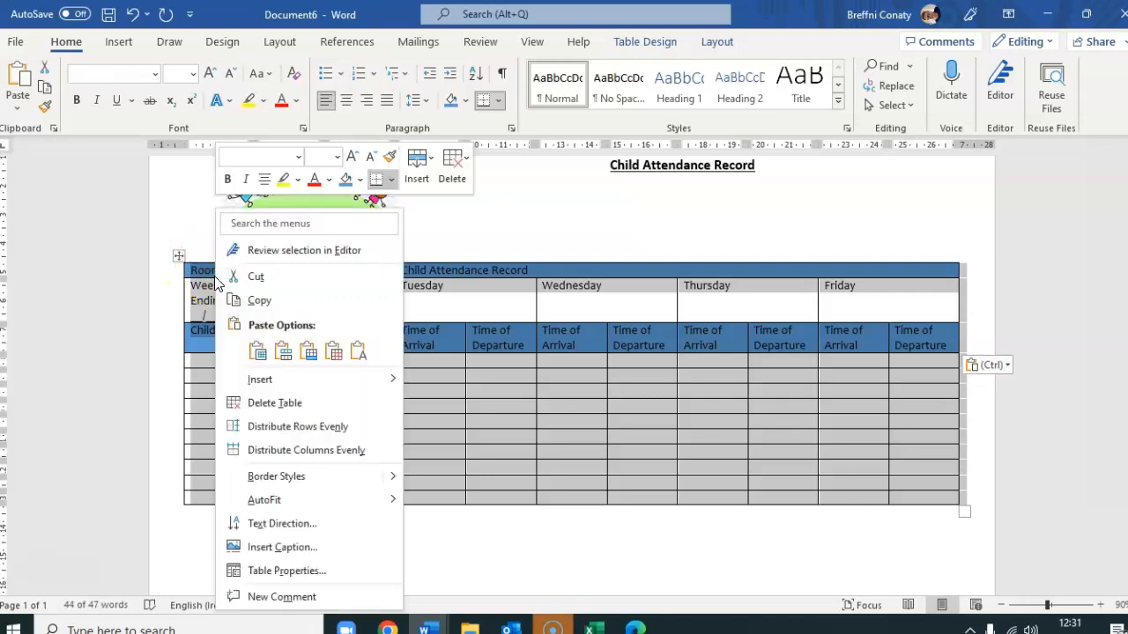
left_click(313, 578)
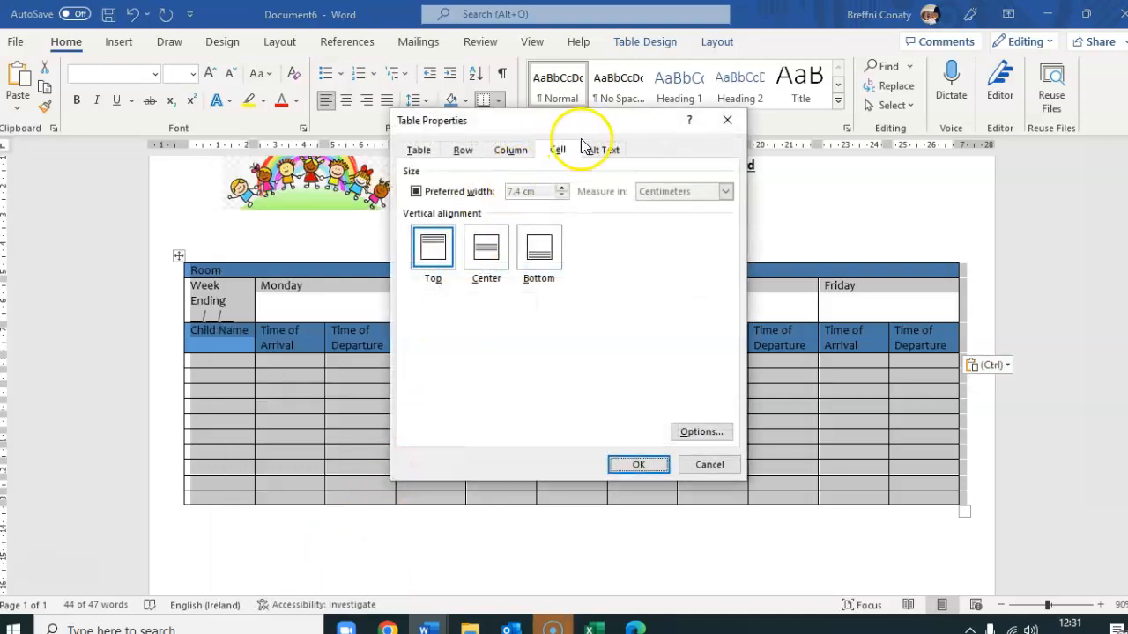
left_click(489, 248)
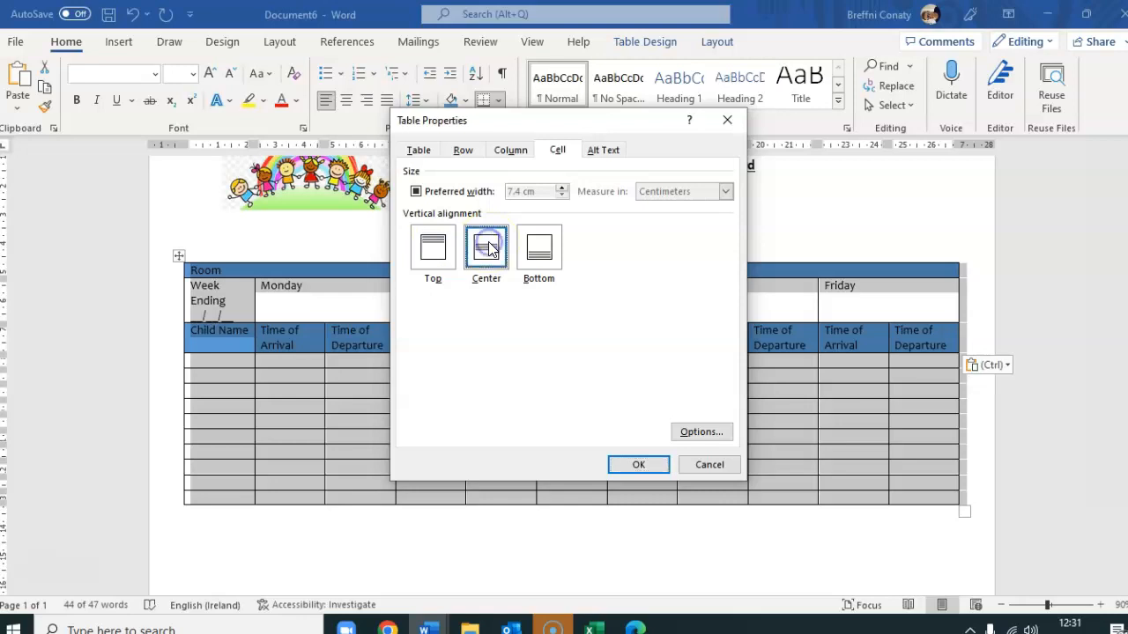
left_click(638, 465)
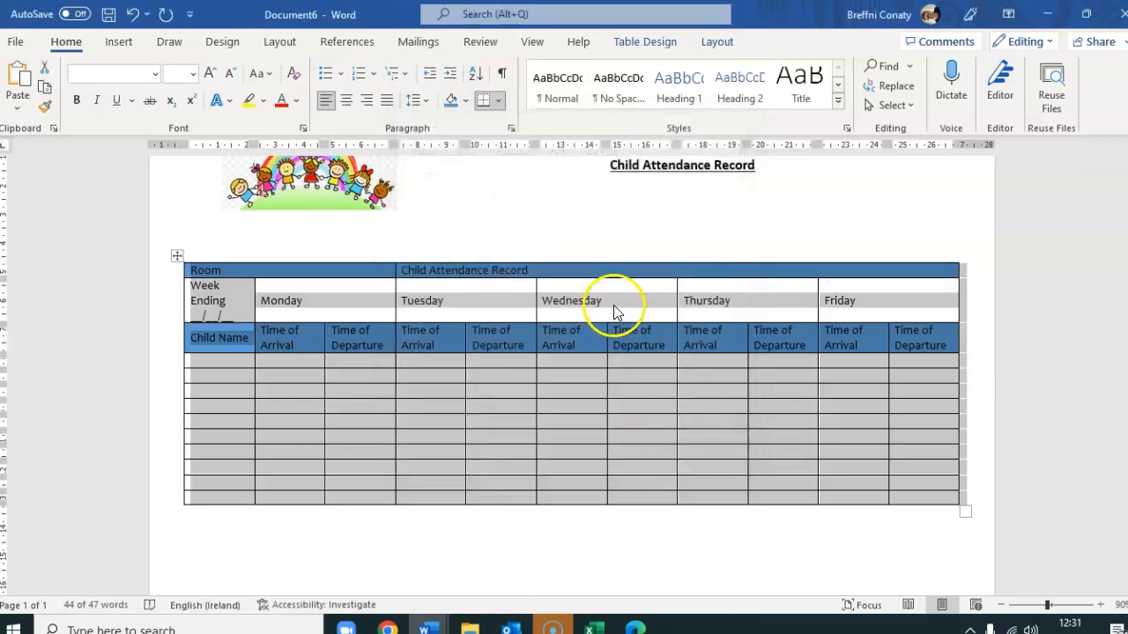
left_click(608, 451)
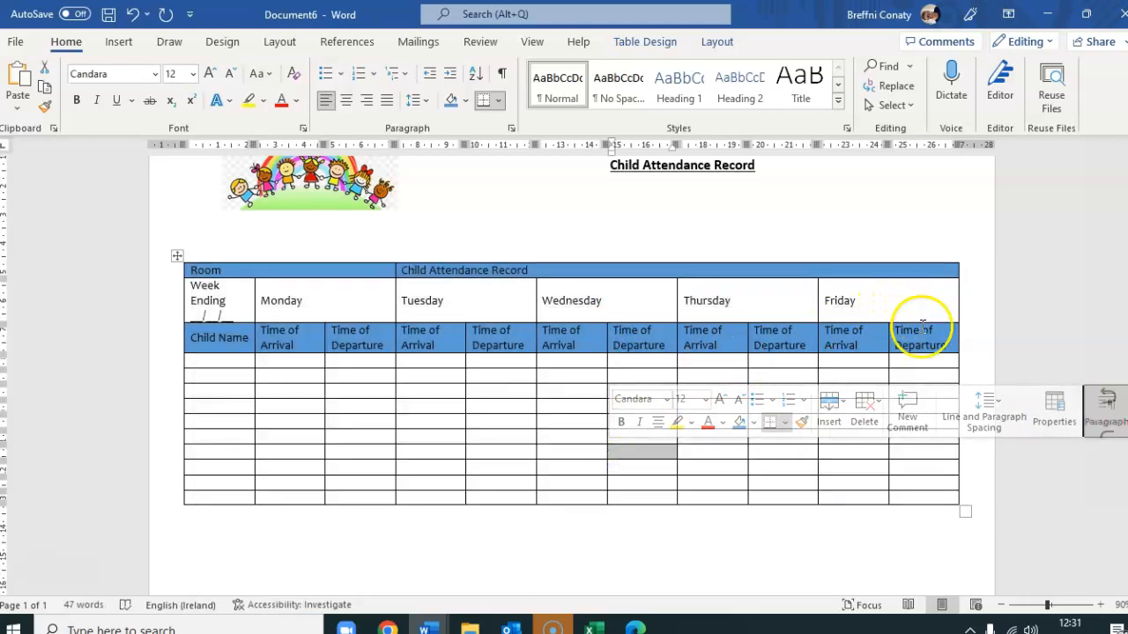
Centre the weekday names and all "Time of Arrival" and "Time of Departure" headings horizontally in their cells
left_click_drag(931, 340, 302, 300)
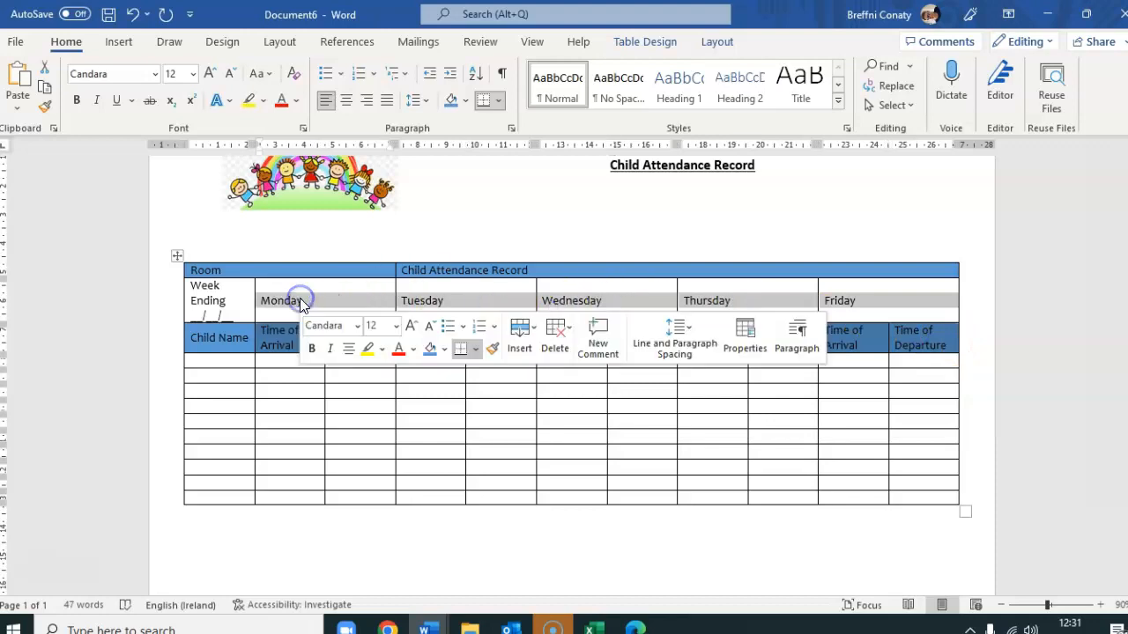
left_click(347, 104)
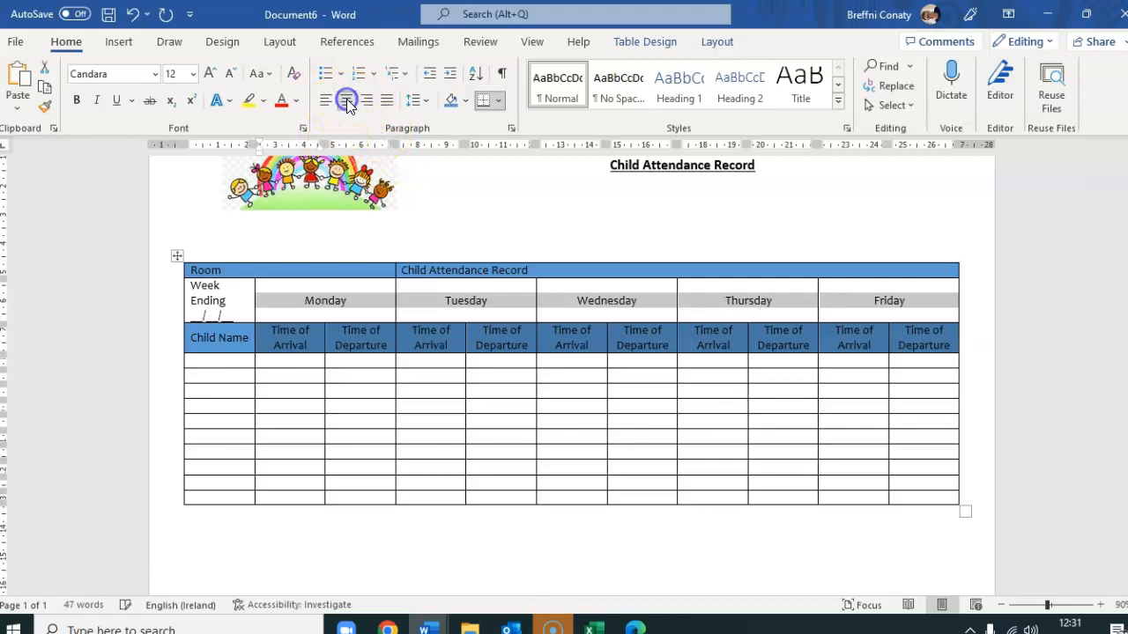
left_click(526, 427)
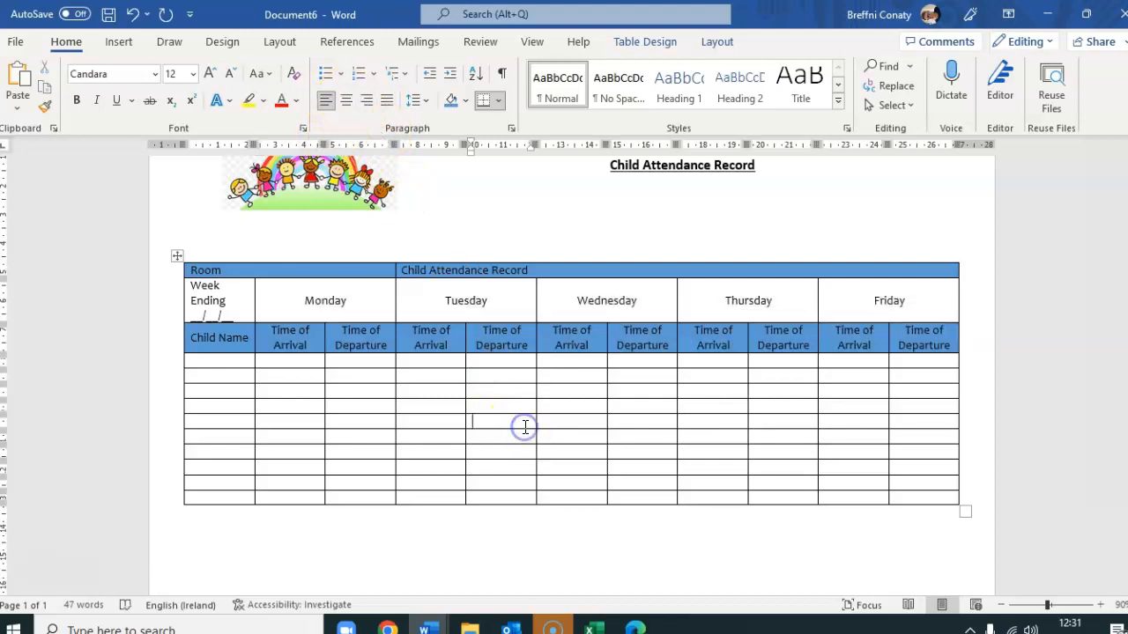
Centre "Child Attendance Record" in the table's first row and make it bold at size 14
left_click_drag(533, 270, 406, 275)
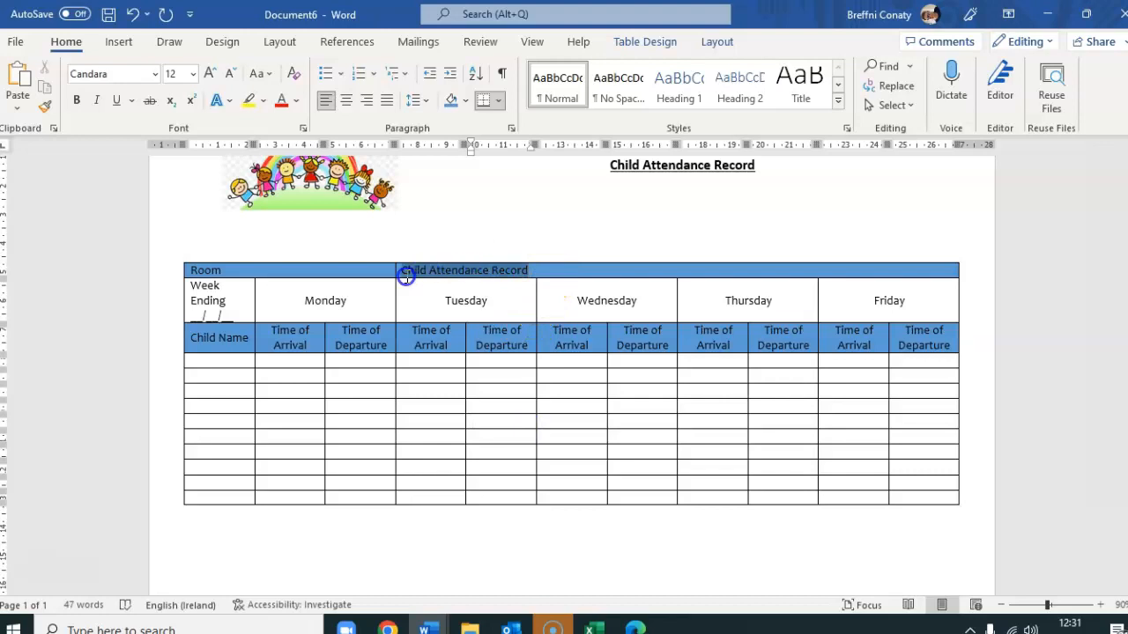
left_click(347, 98)
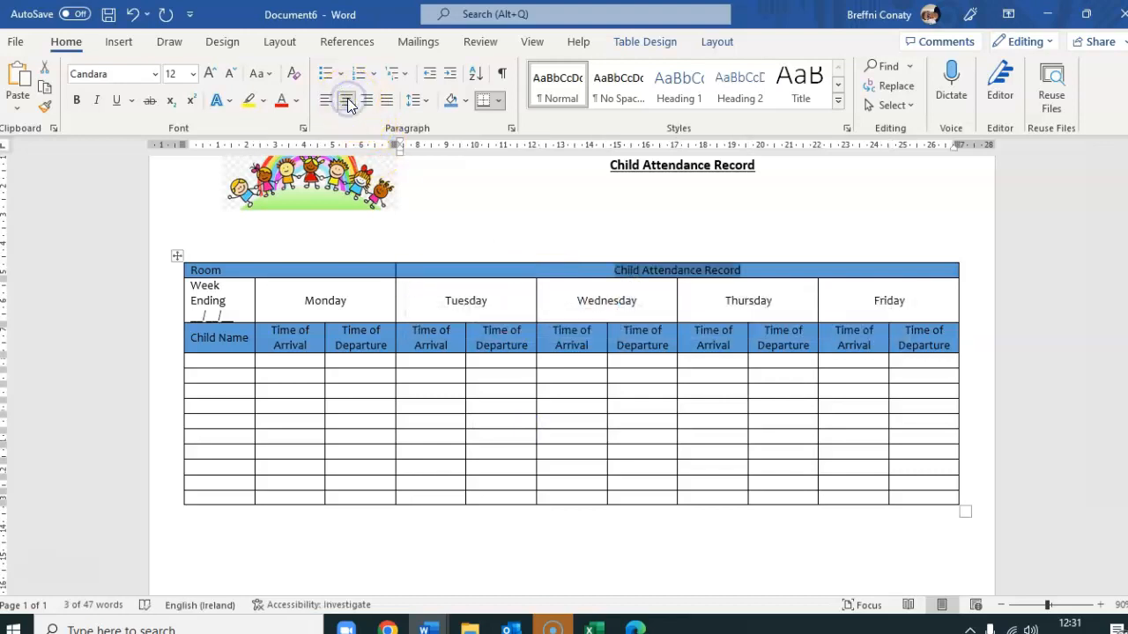
left_click(76, 100)
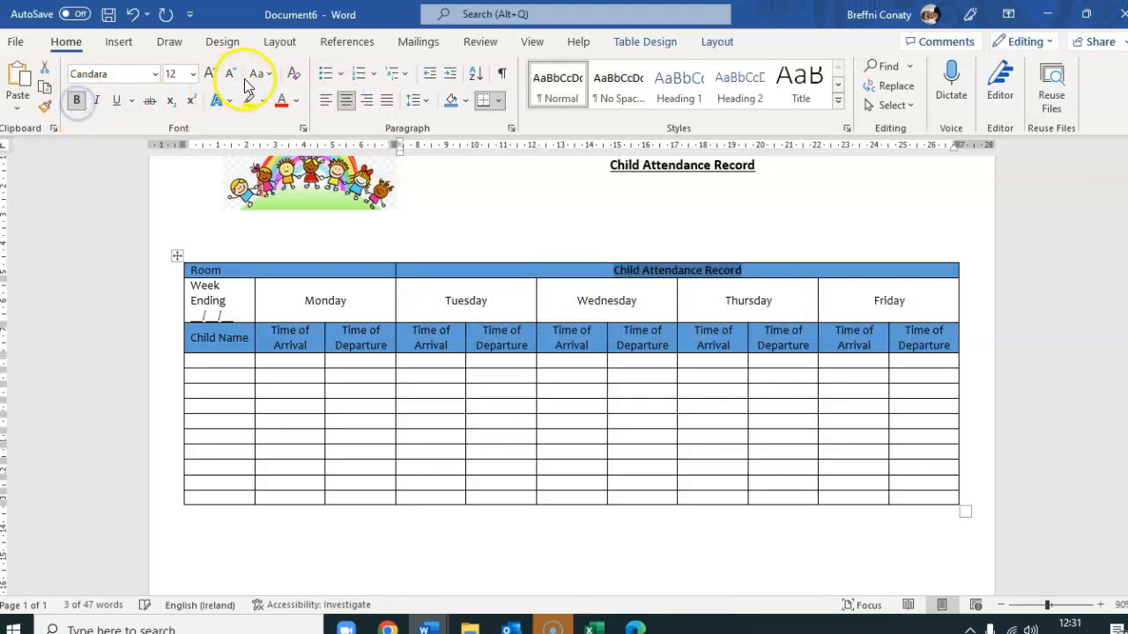
left_click(211, 73)
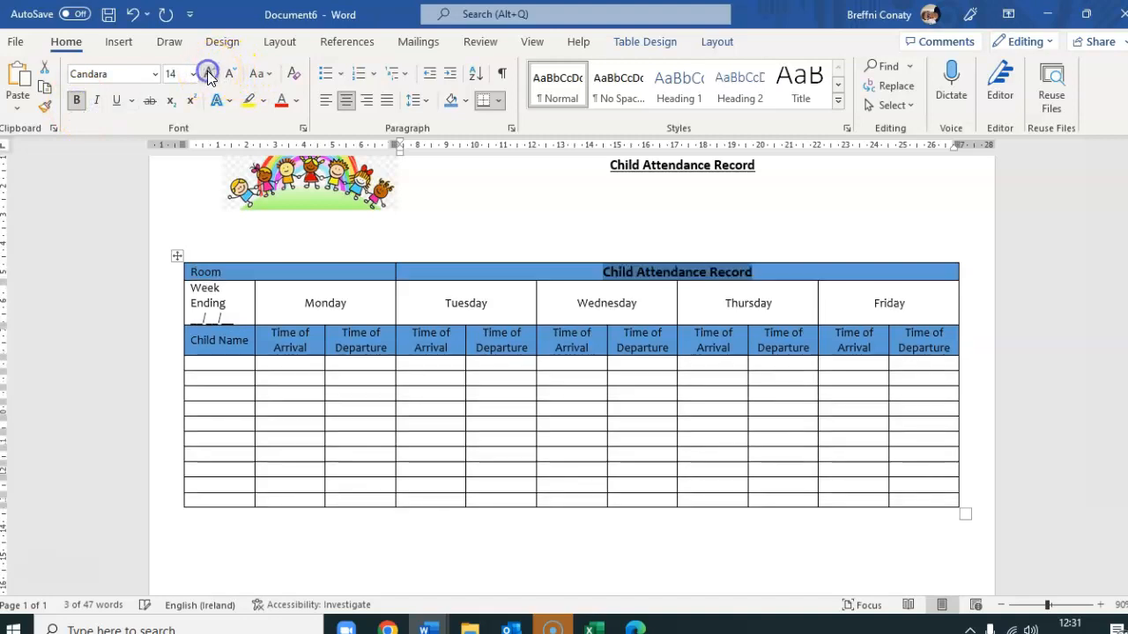
left_click(636, 252)
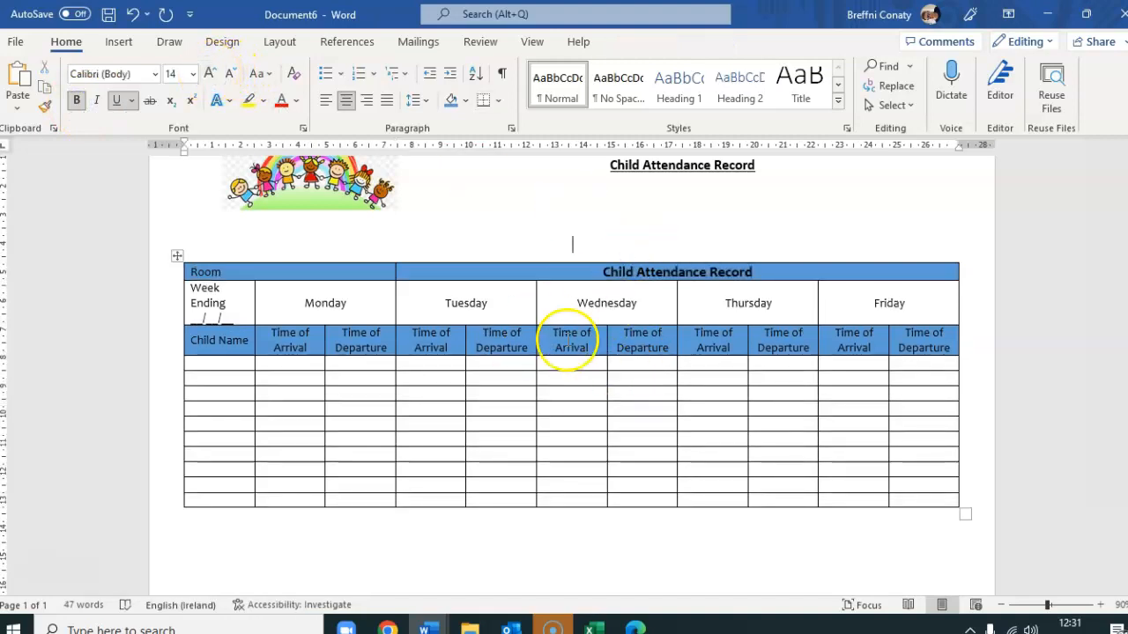
Make the weekday names Monday to Friday in the table's second row bold
left_click_drag(851, 297, 313, 299)
left_click(76, 100)
right_click(465, 452)
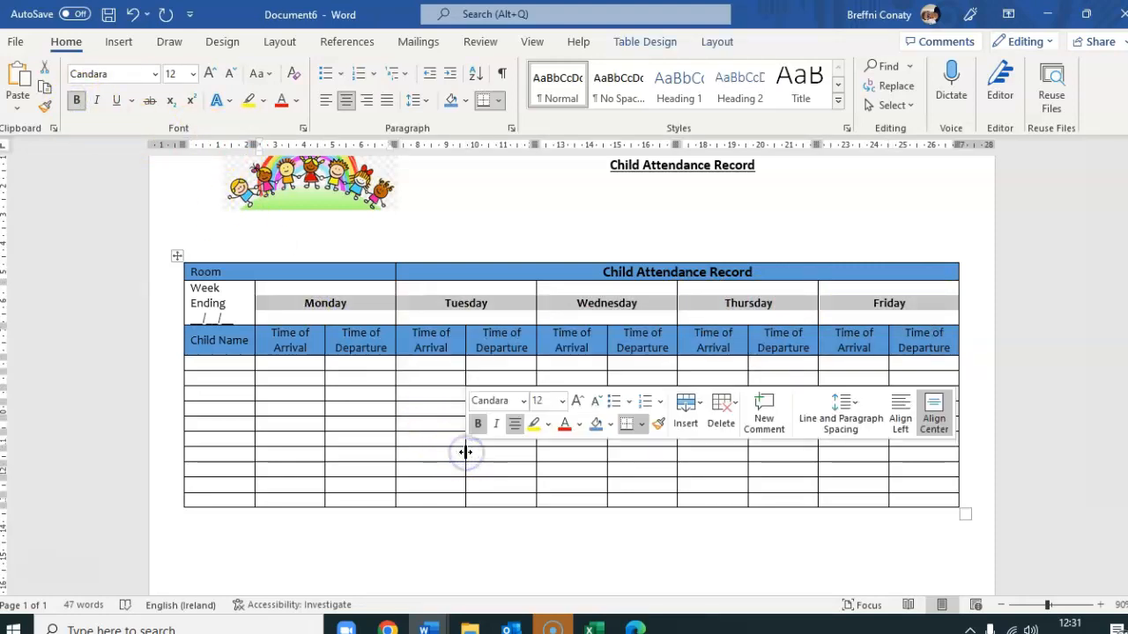
left_click(778, 553)
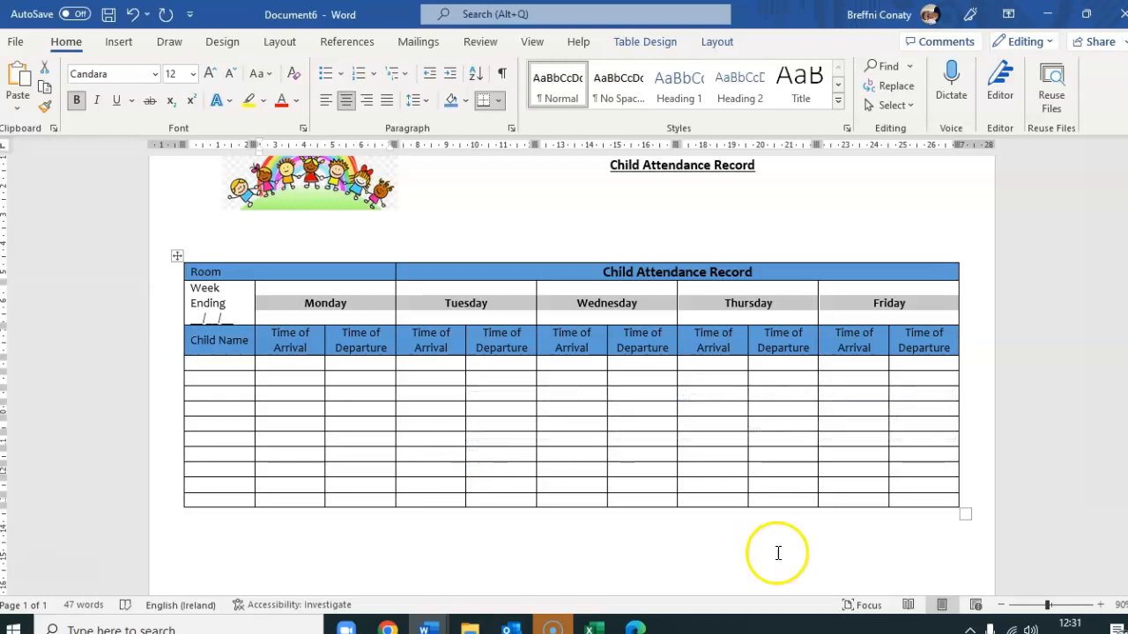
Insert one blank row below the last row of the attendance table
scroll(564, 370, "down", 2)
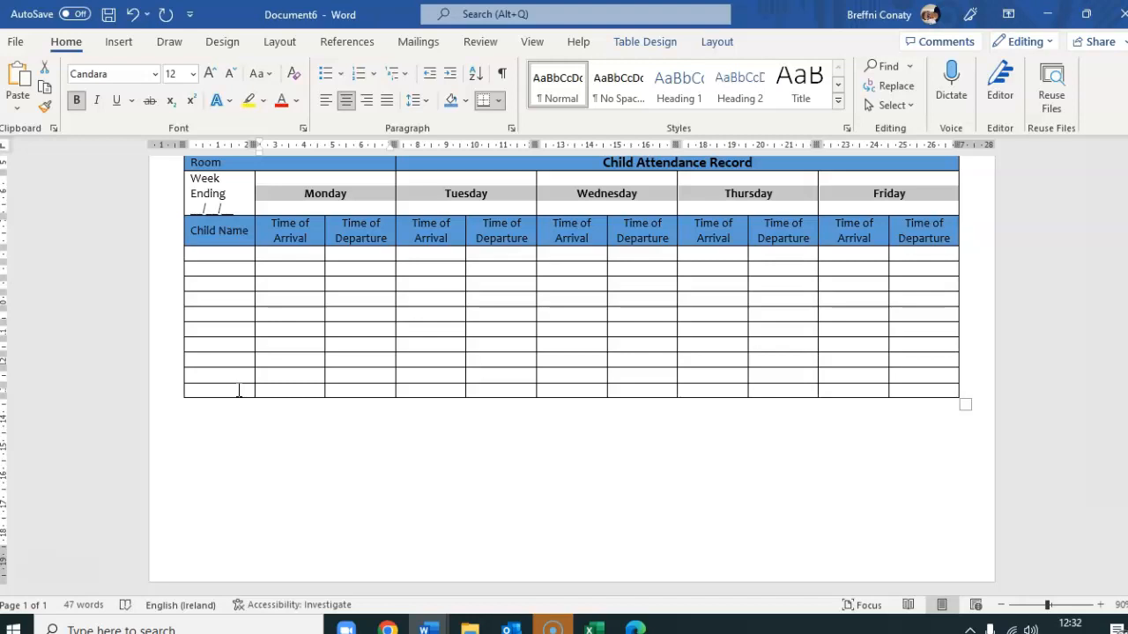
right_click(239, 390)
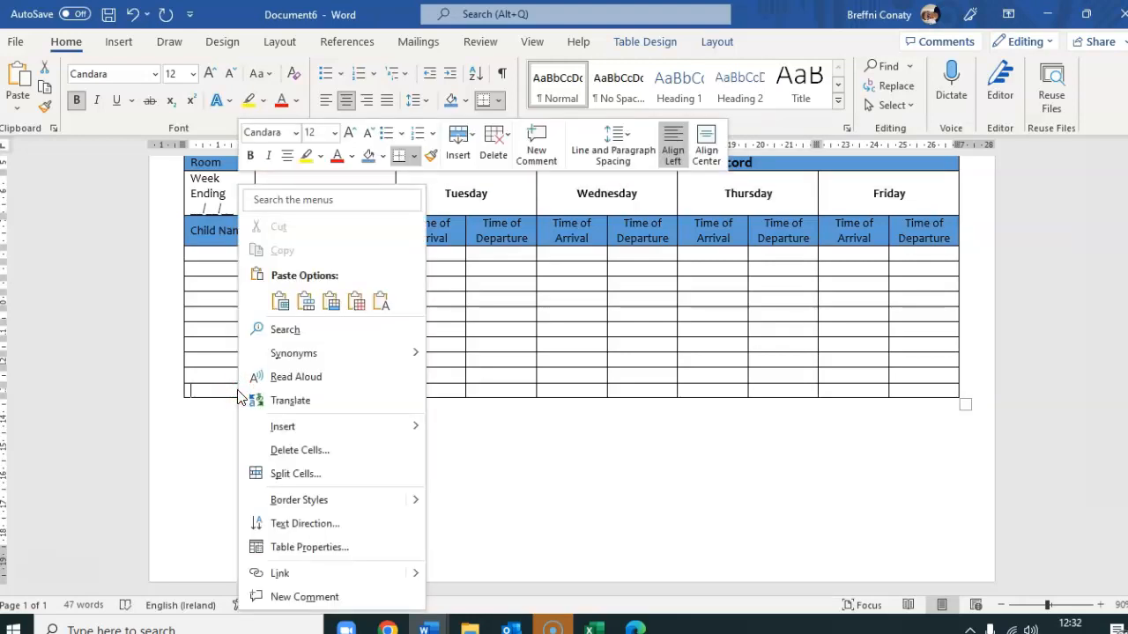
mouse_move(333, 427)
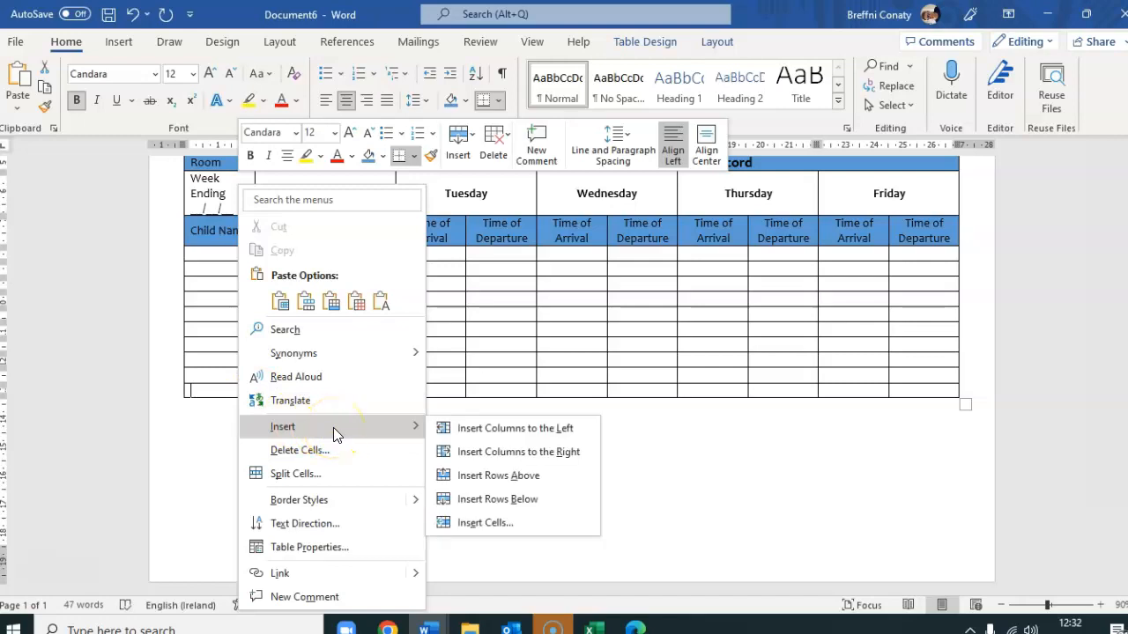
left_click(514, 499)
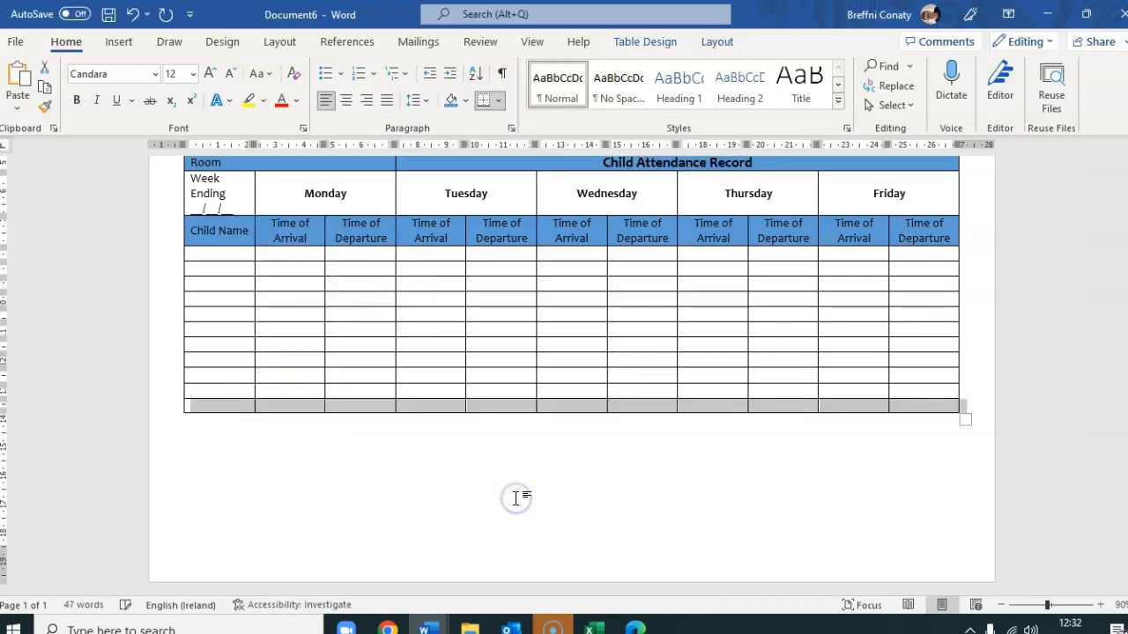
left_click(646, 427)
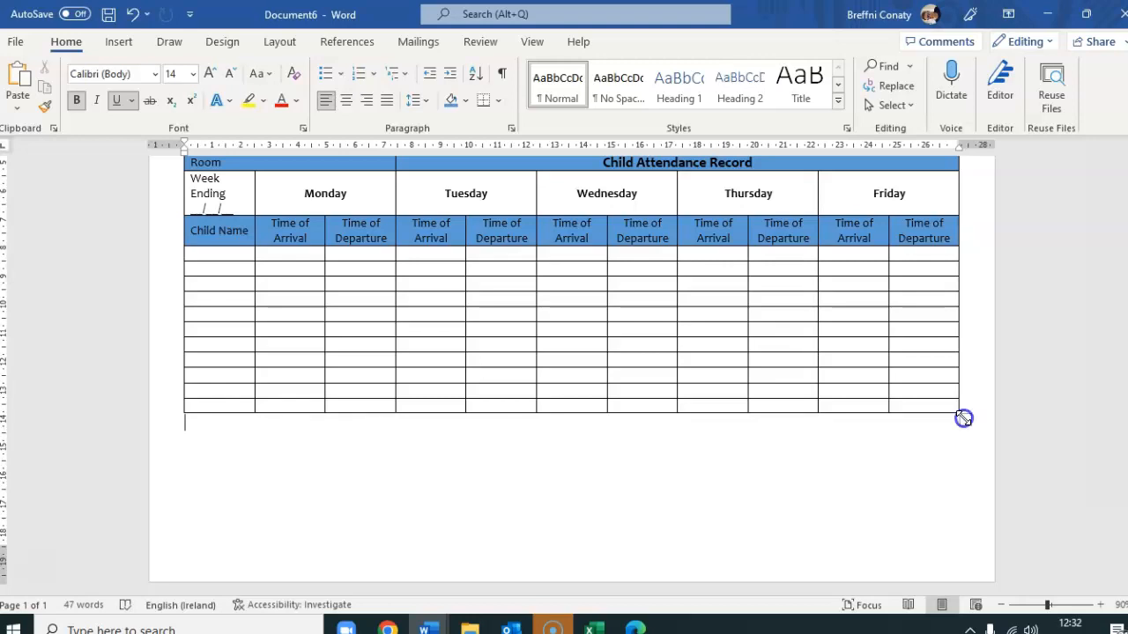
Stretch the whole attendance table down to near the foot of the page, and delete an empty line between the title and the table
left_click_drag(963, 418, 929, 556)
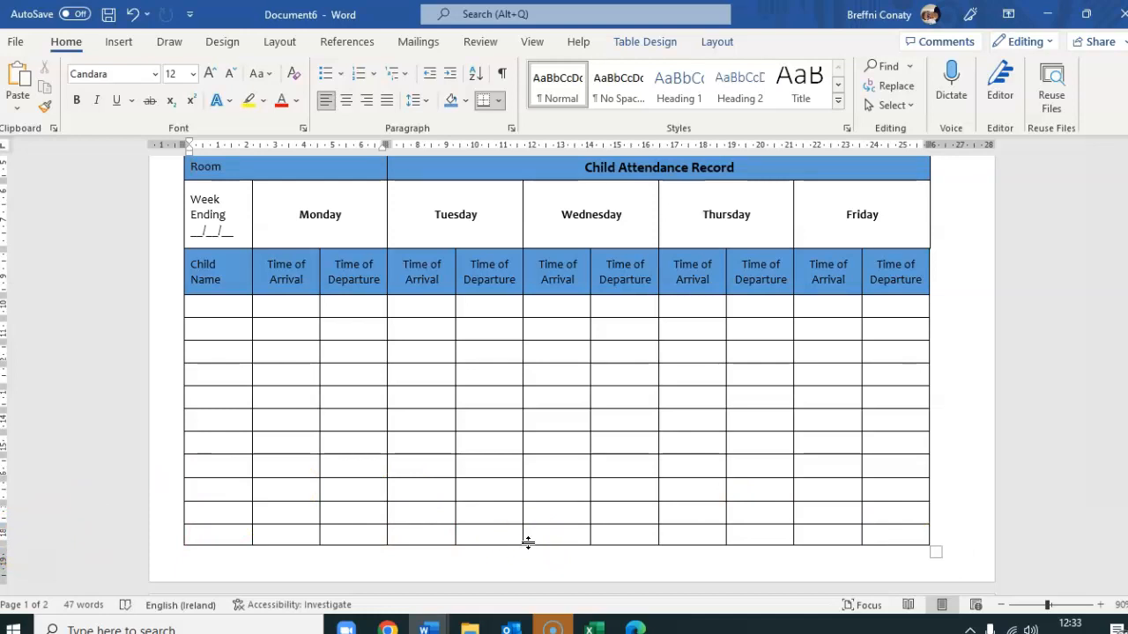
scroll(563, 371, "up", 3)
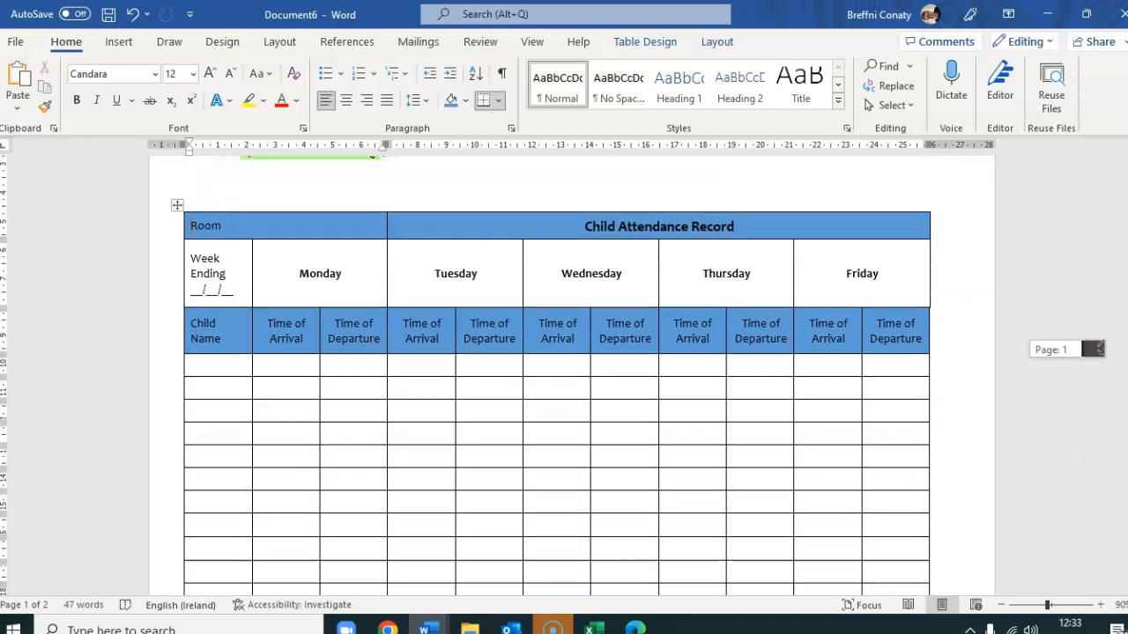
scroll(564, 370, "down", 1)
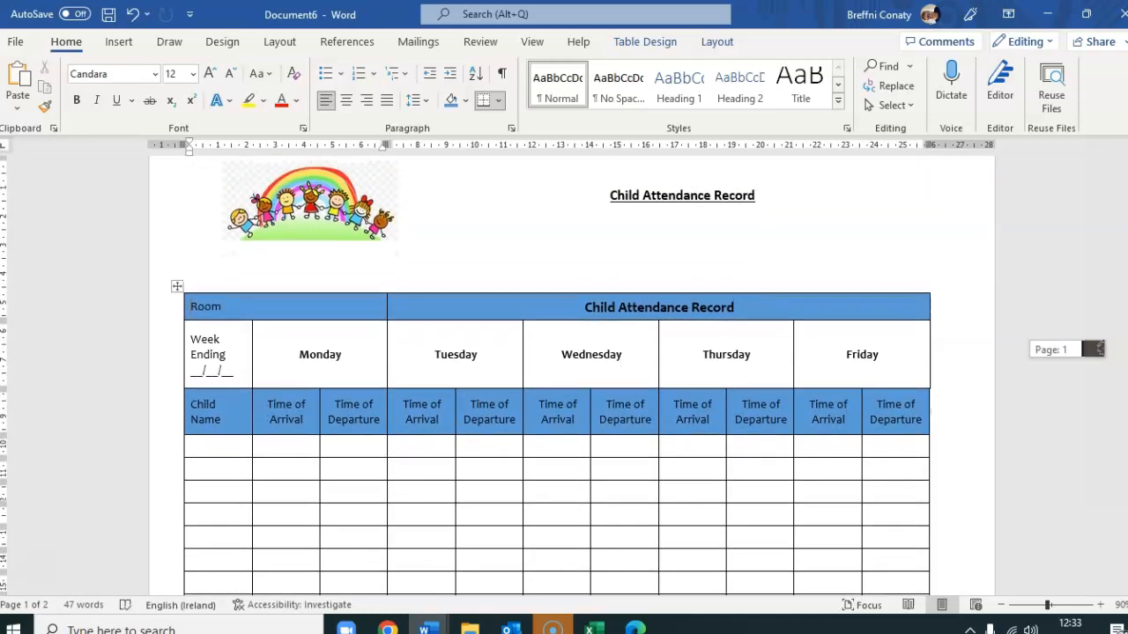
scroll(564, 370, "up", 1)
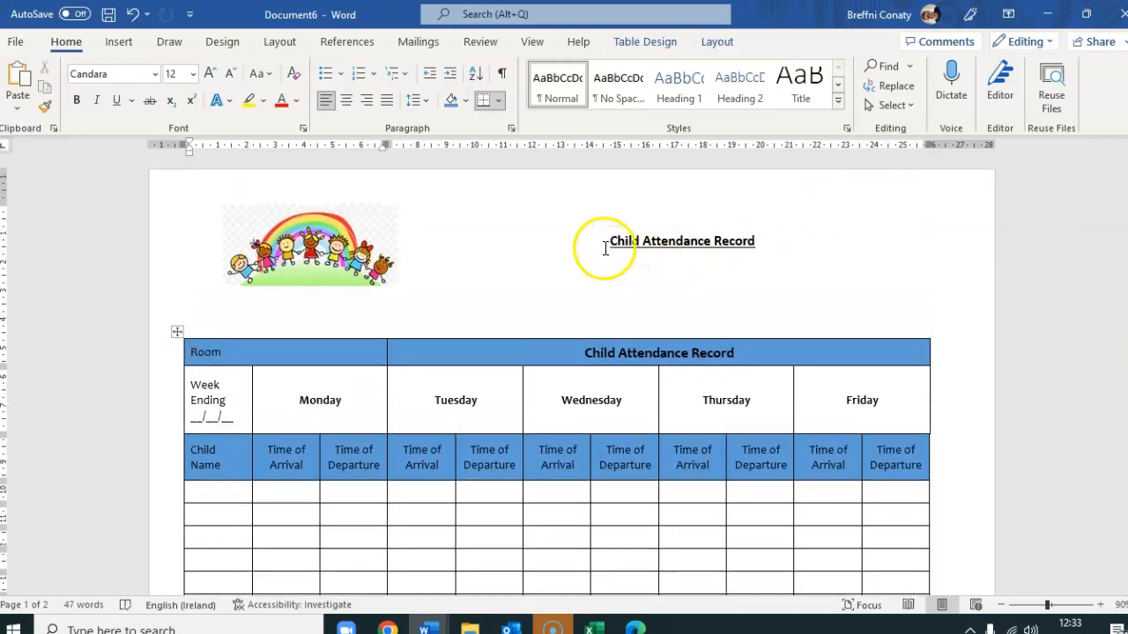
double_click(609, 307)
left_click(581, 325)
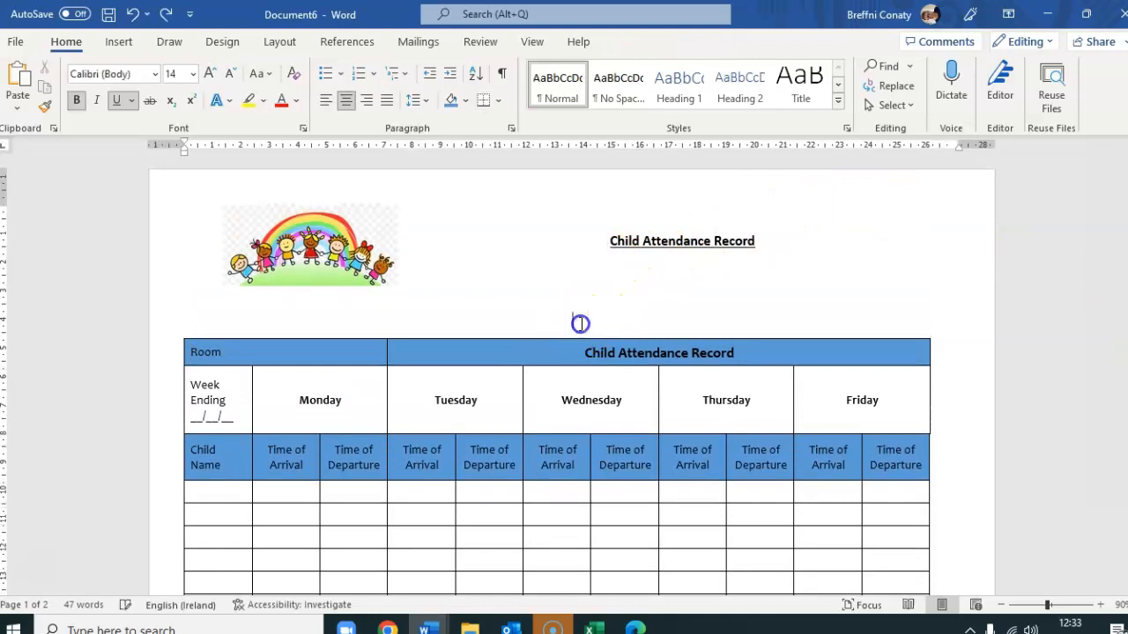
key("Delete")
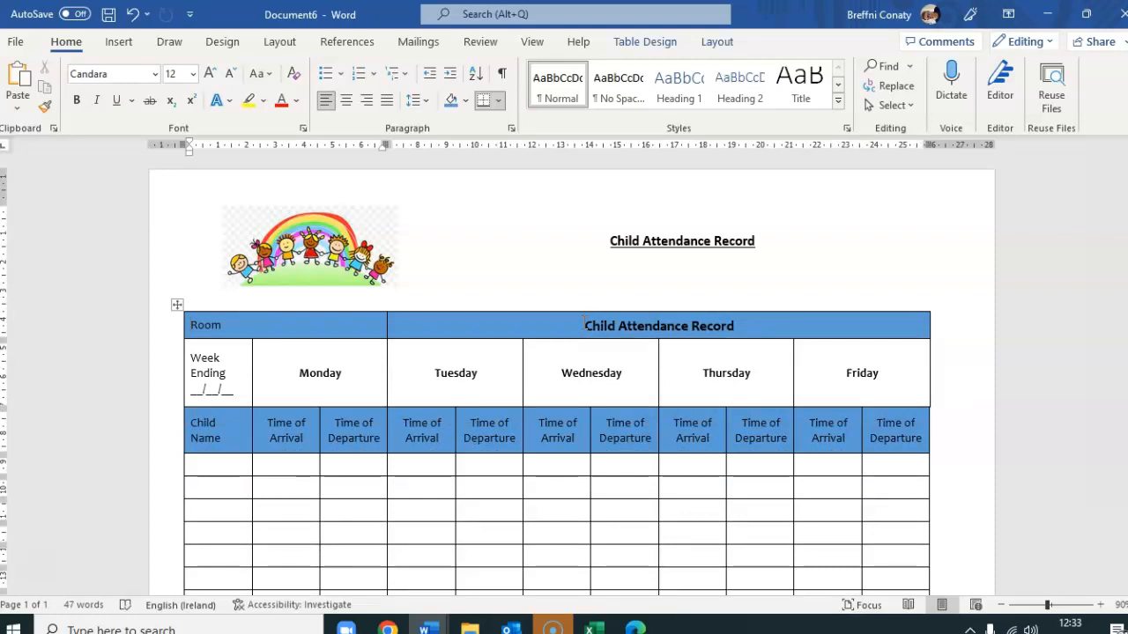
Save the document on this PC in Documents > Explore as a Word document named "Child attendance record"
left_click(17, 41)
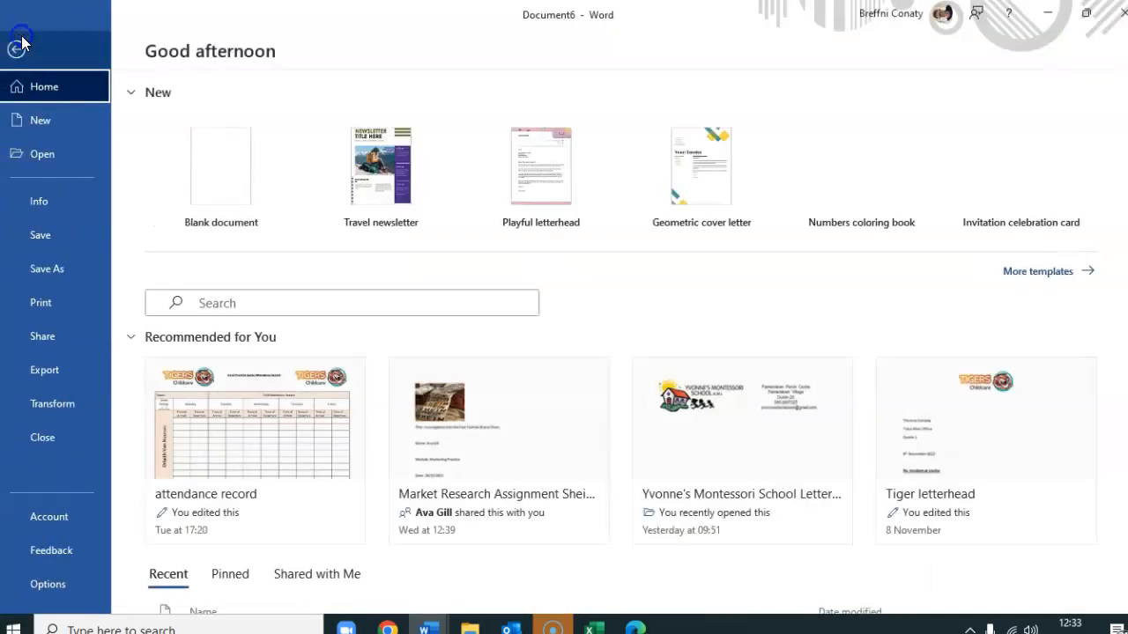
left_click(60, 266)
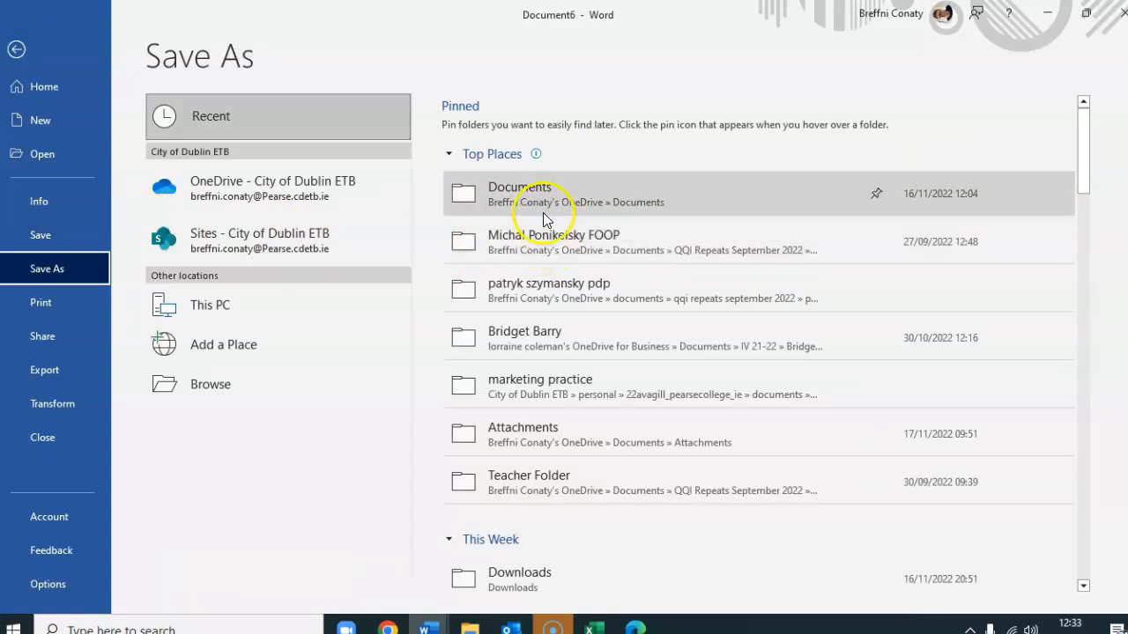
left_click(250, 316)
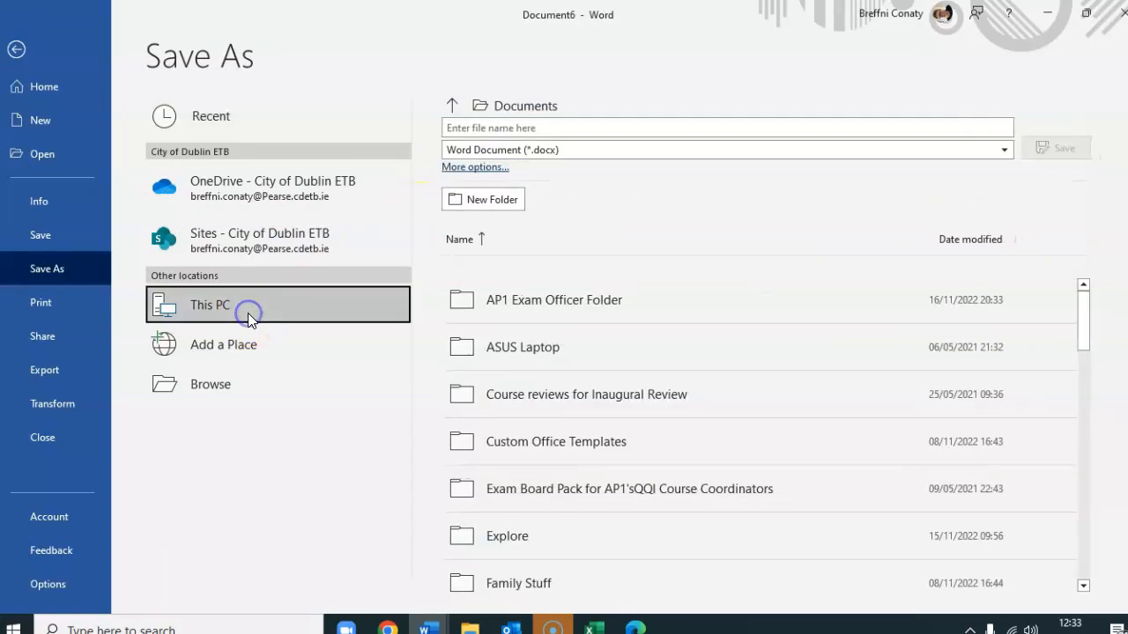
left_click(510, 536)
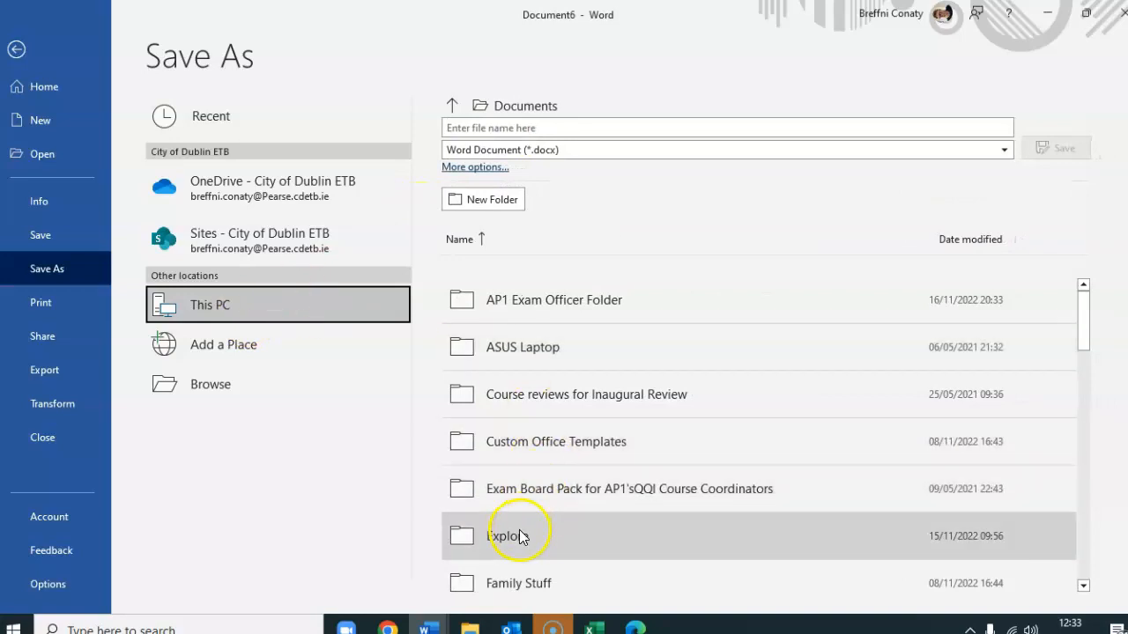
left_click(547, 128)
type("Chi")
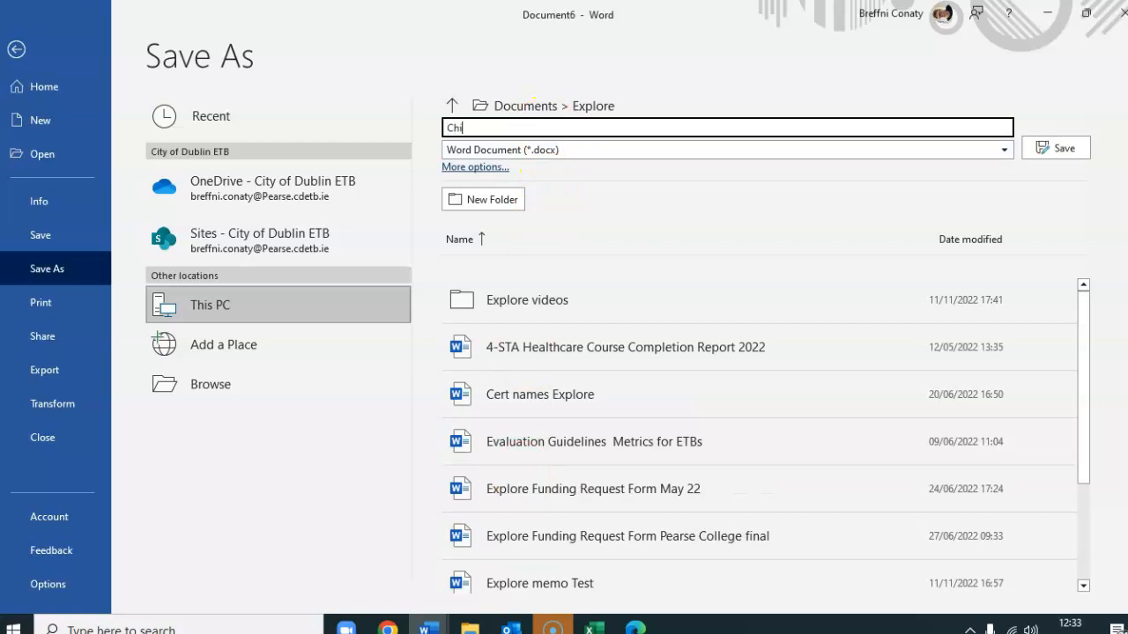
type("ld attendance record")
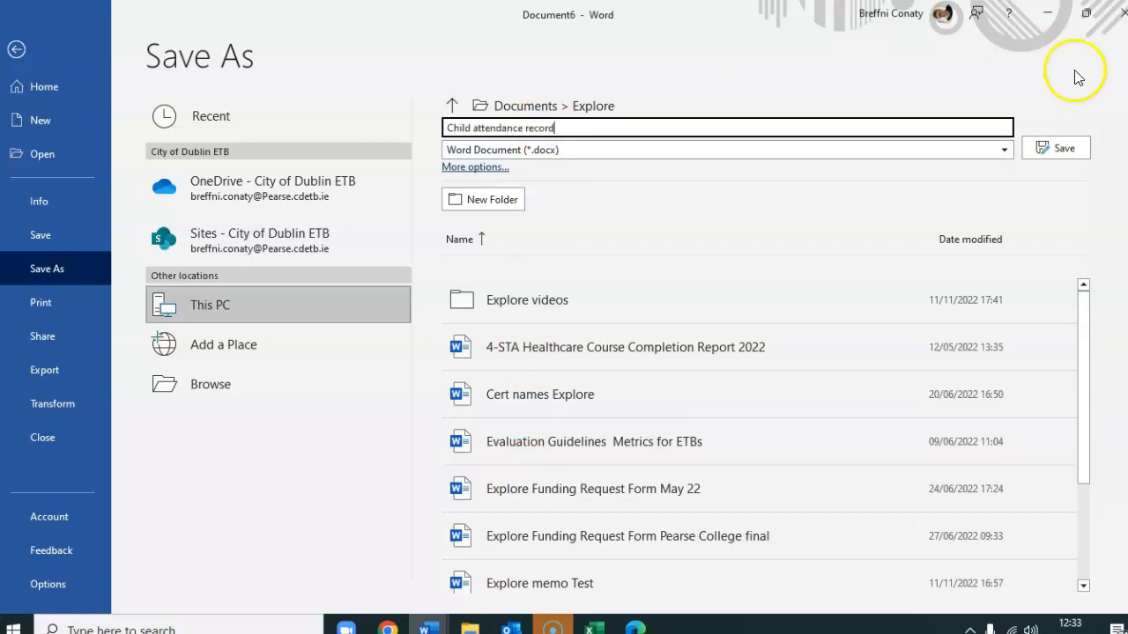
left_click(1058, 148)
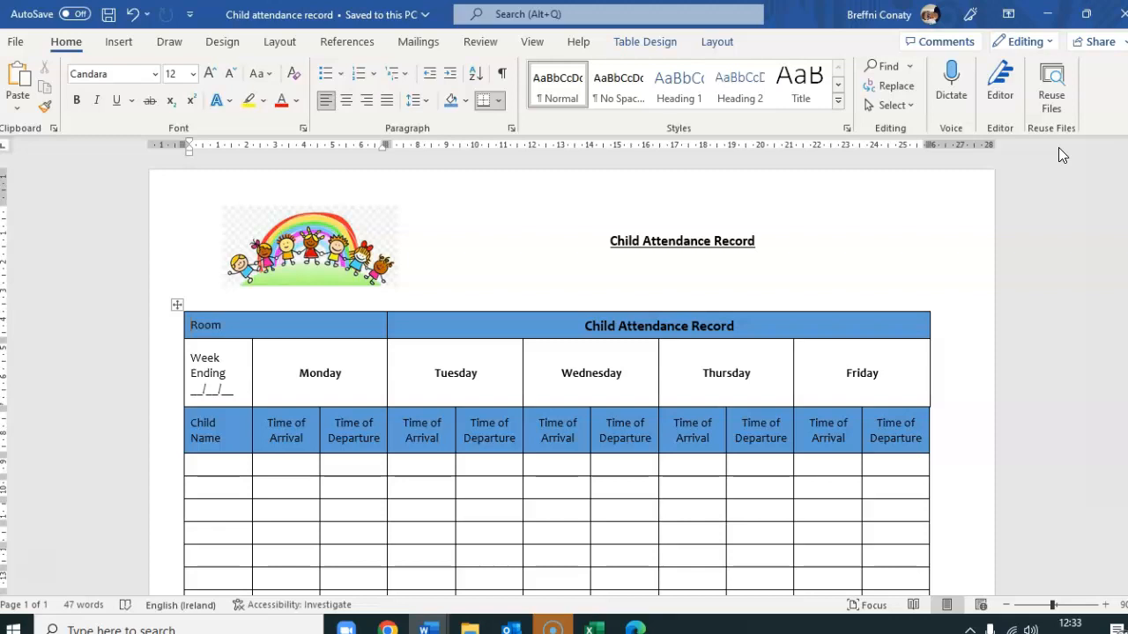
Save a PDF copy of "Child attendance record" in the same Explore folder
left_click(16, 49)
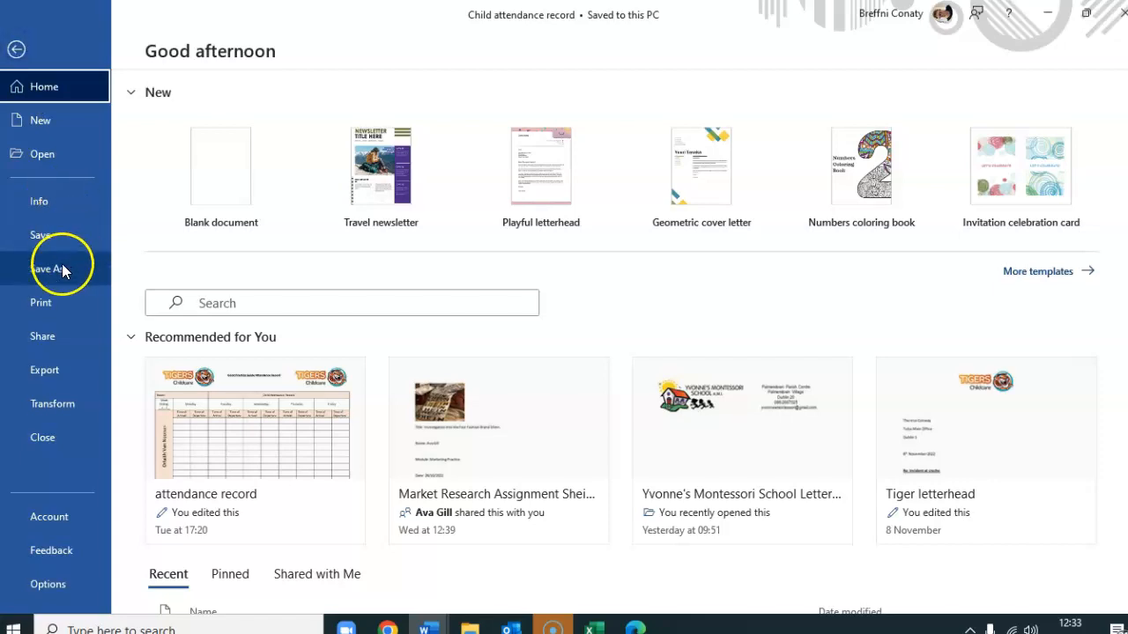
left_click(62, 269)
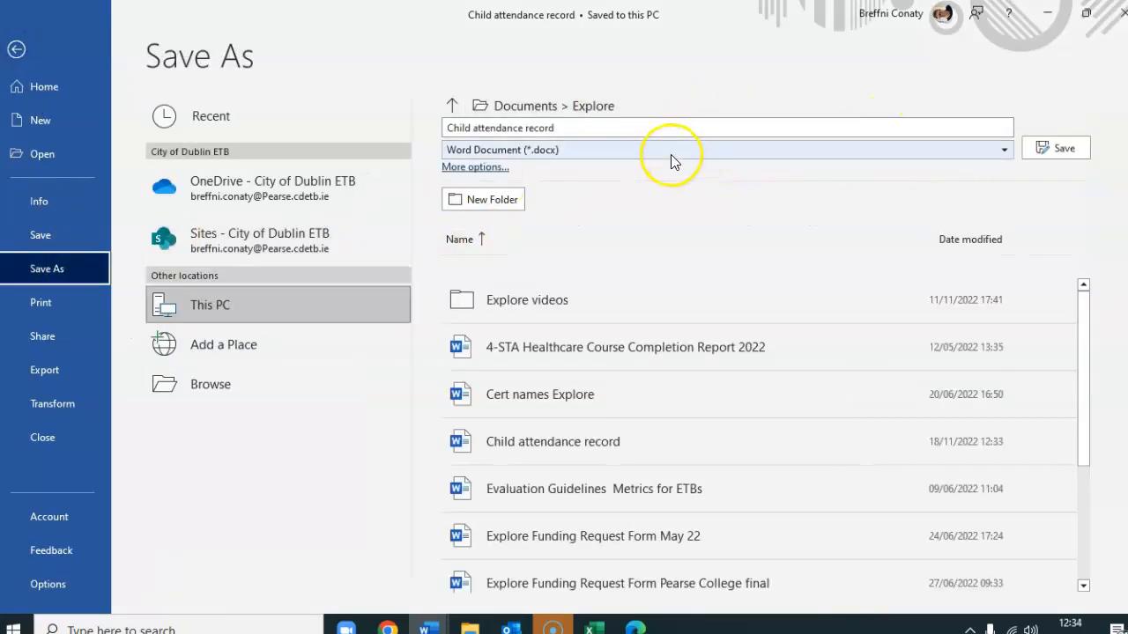
left_click(1004, 155)
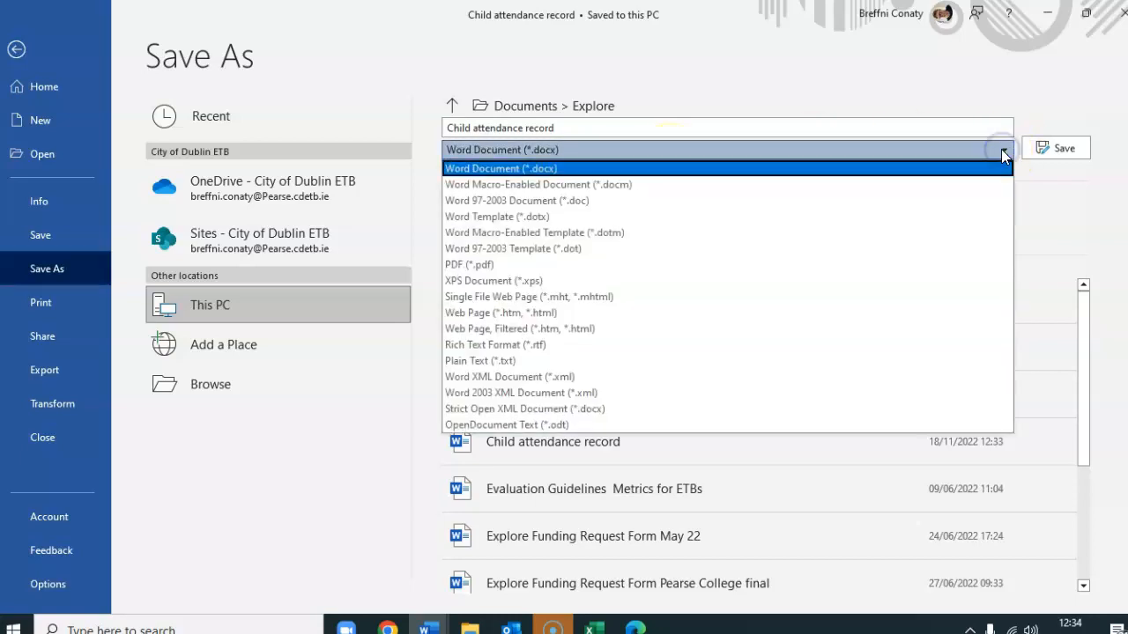
left_click(737, 267)
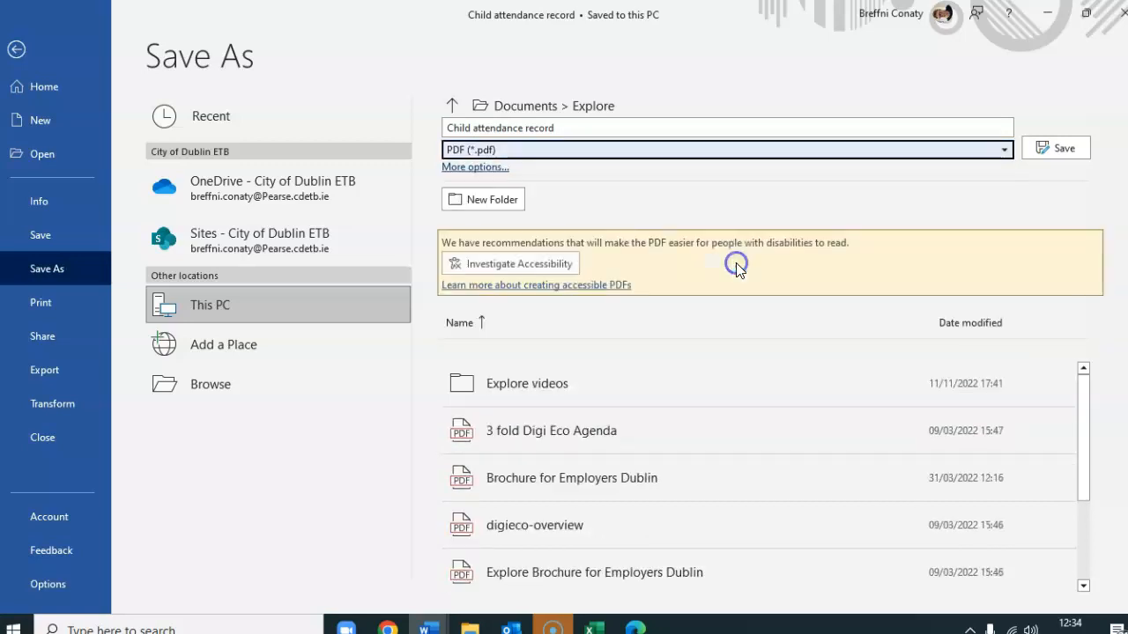
left_click(1053, 148)
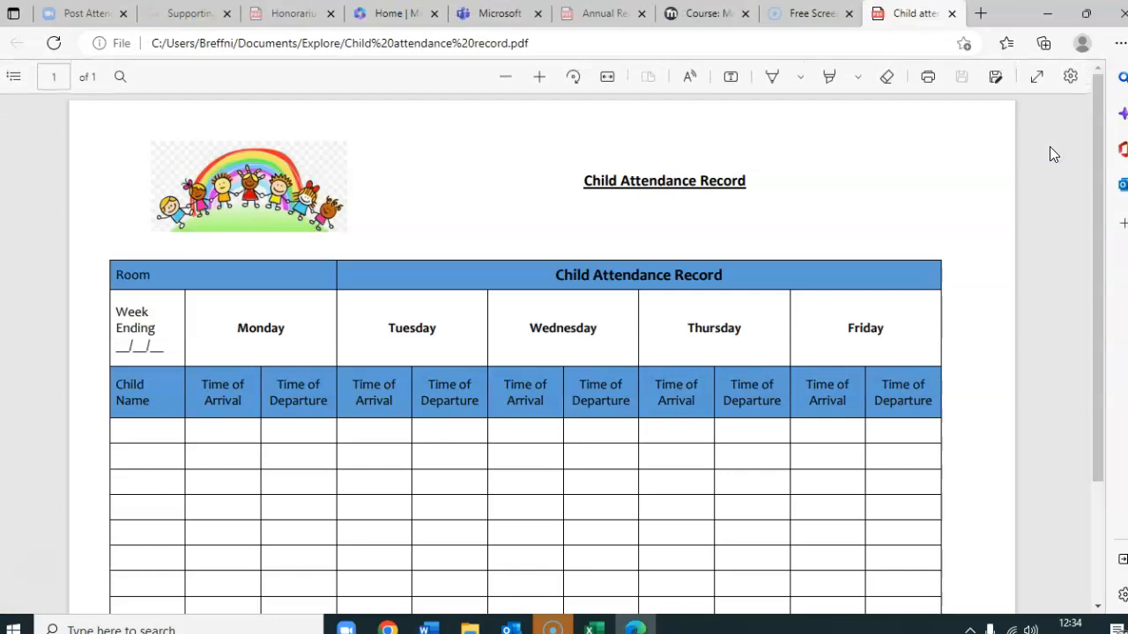
left_click(716, 180)
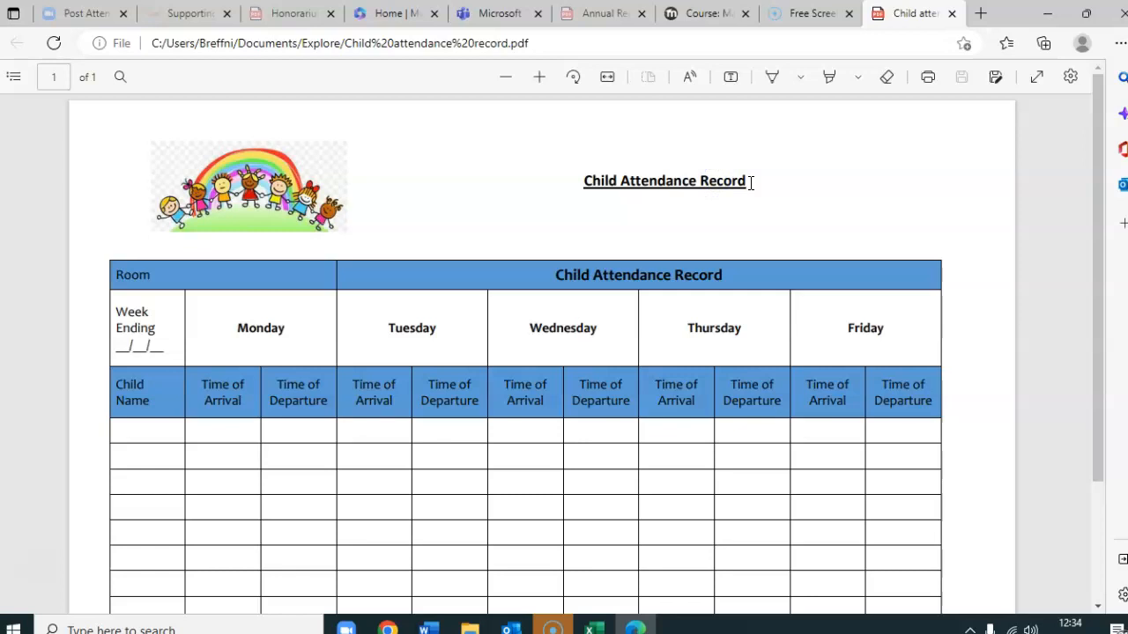